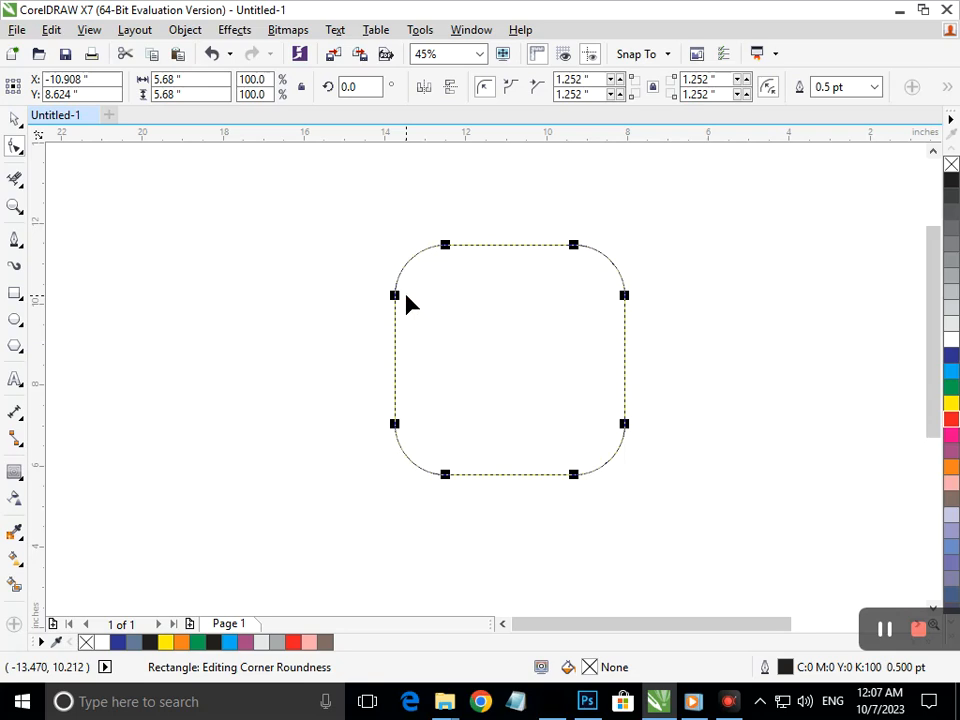
Narrow the rounded rectangle to 4.289" wide, move it up-left, and add an outward contour at 0.672" offset
click(12, 116)
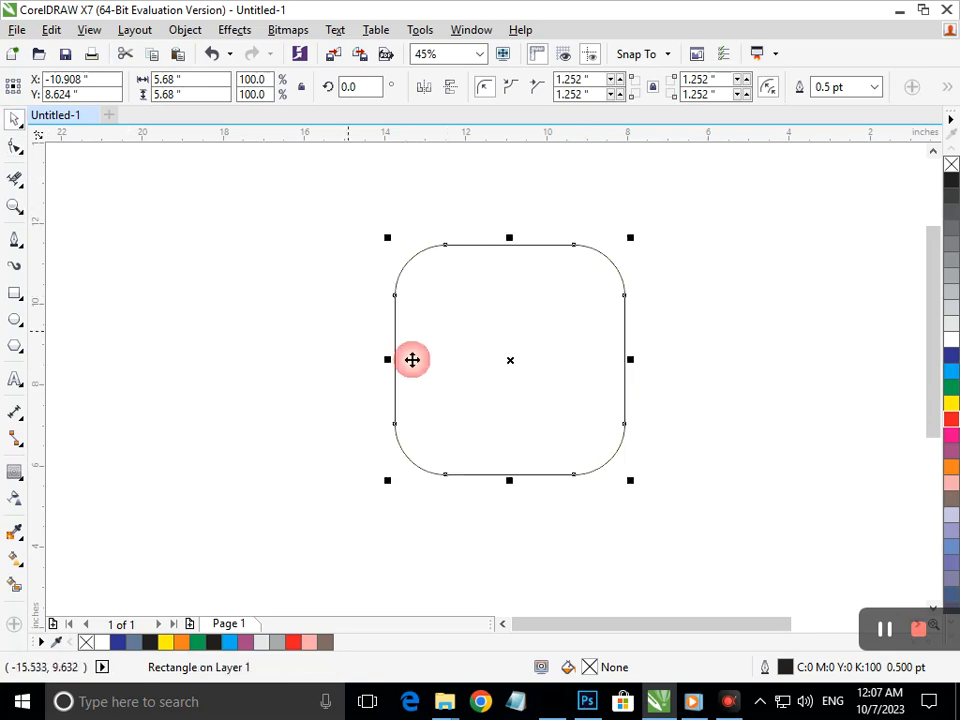
drag(394, 358, 418, 442)
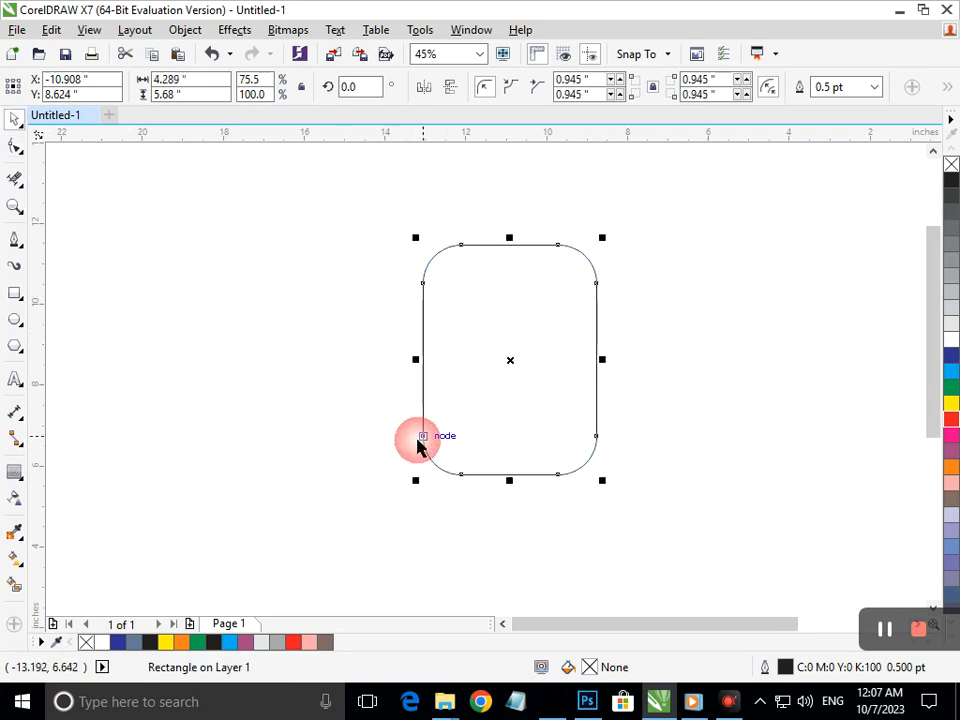
click(304, 419)
drag(505, 447, 437, 449)
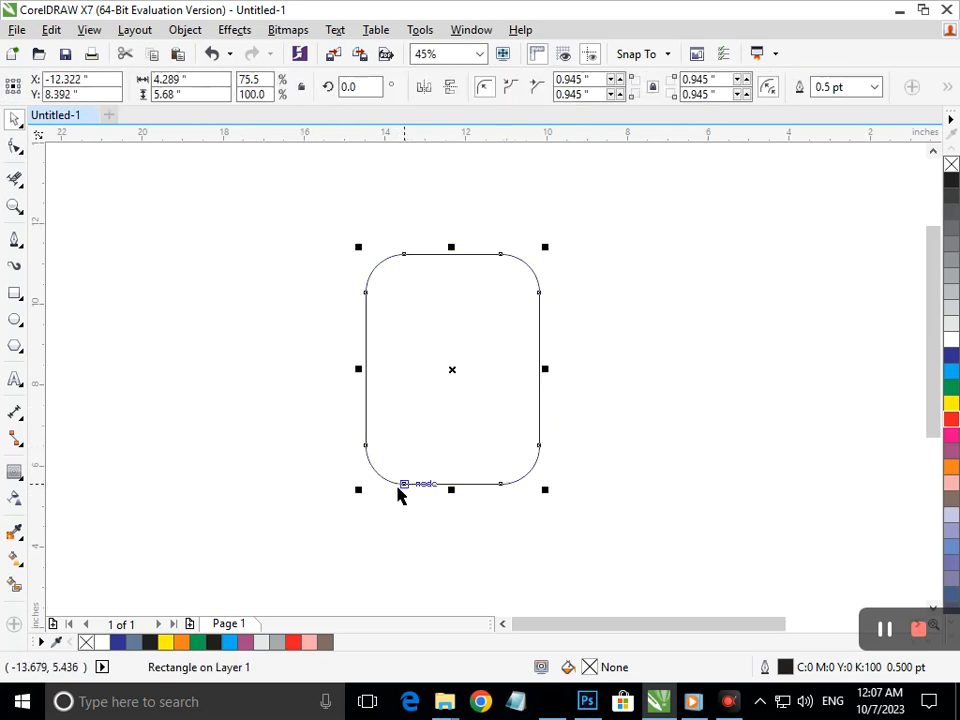
click(14, 473)
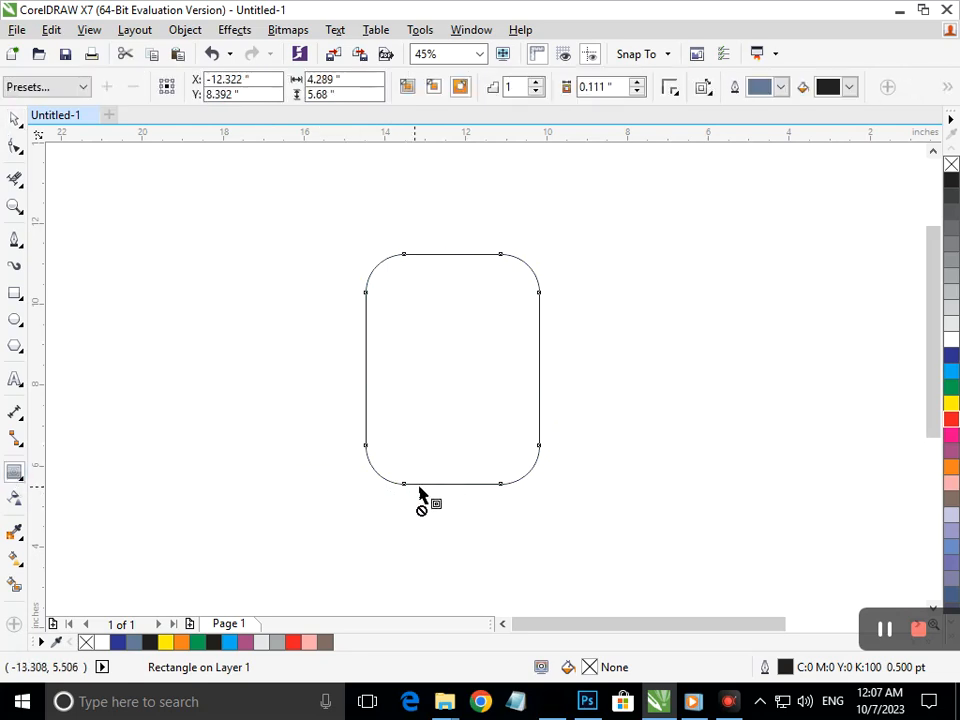
drag(405, 489, 392, 516)
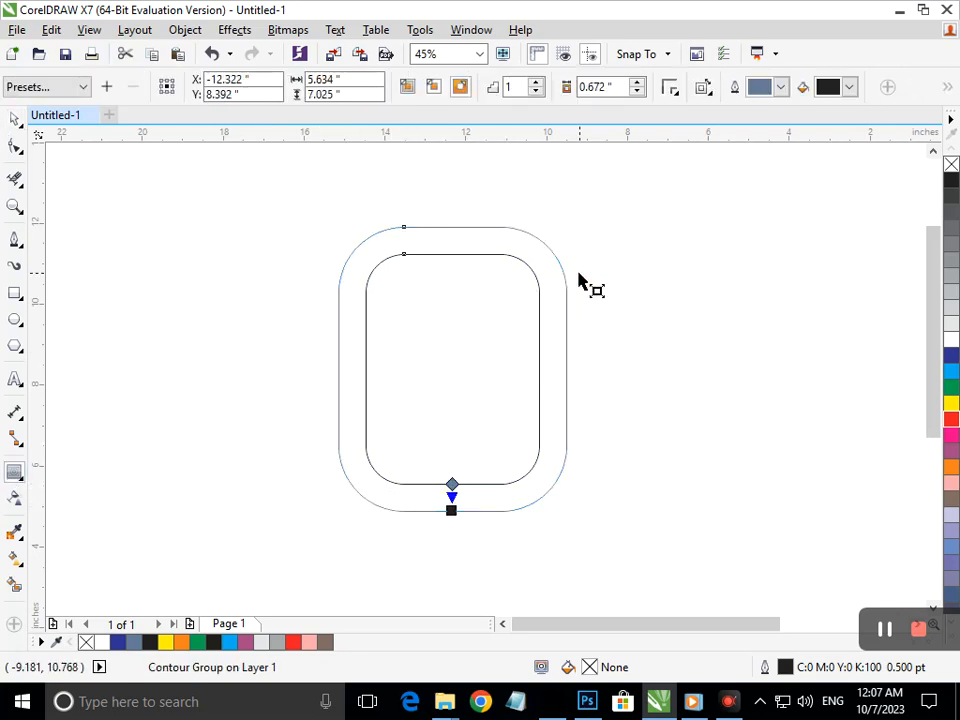
Set the contour to 2 steps with a tighter 0.322" offset, then trim away the innermost rounded rectangle
click(536, 83)
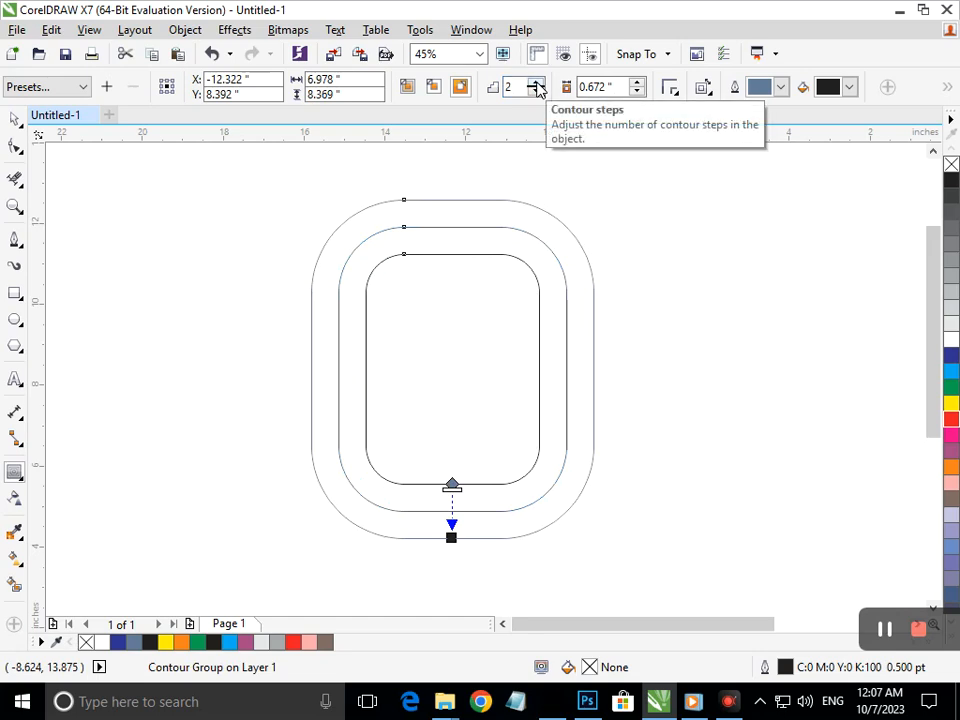
click(637, 92)
click(637, 92)
click(637, 92)
click(637, 92)
click(637, 92)
click(637, 92)
click(637, 92)
click(637, 92)
click(637, 92)
click(637, 92)
click(637, 92)
click(637, 92)
click(636, 92)
click(636, 92)
click(636, 92)
click(14, 180)
drag(313, 206, 573, 552)
Undo the inner rectangle deletion and scale the whole contour group narrower
key(ctrl+z)
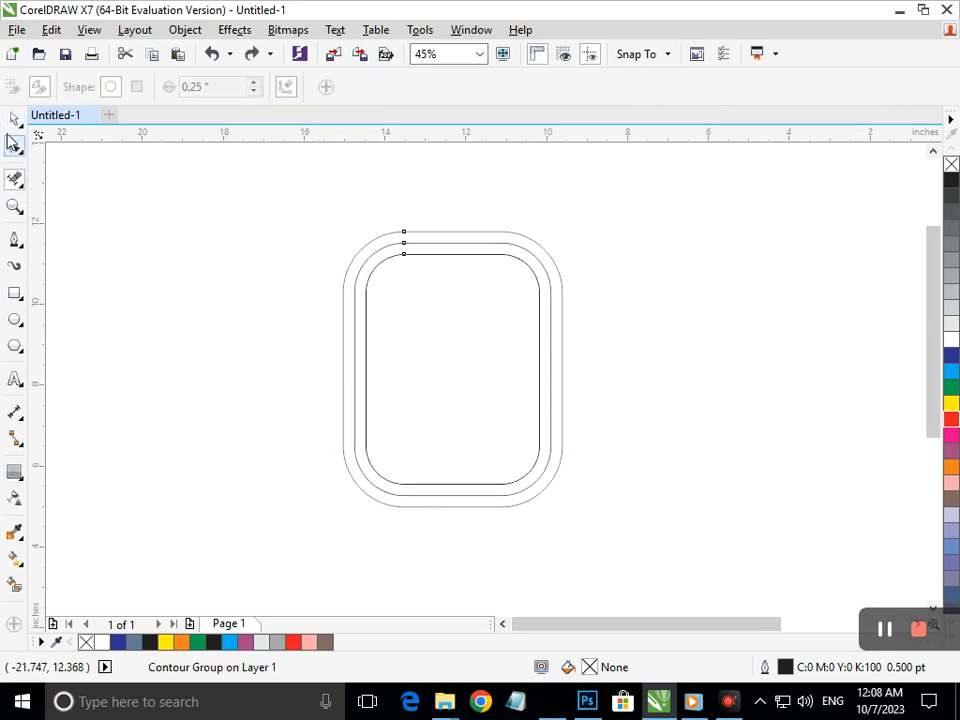
click(14, 118)
drag(296, 193, 583, 540)
drag(566, 369, 531, 418)
click(73, 393)
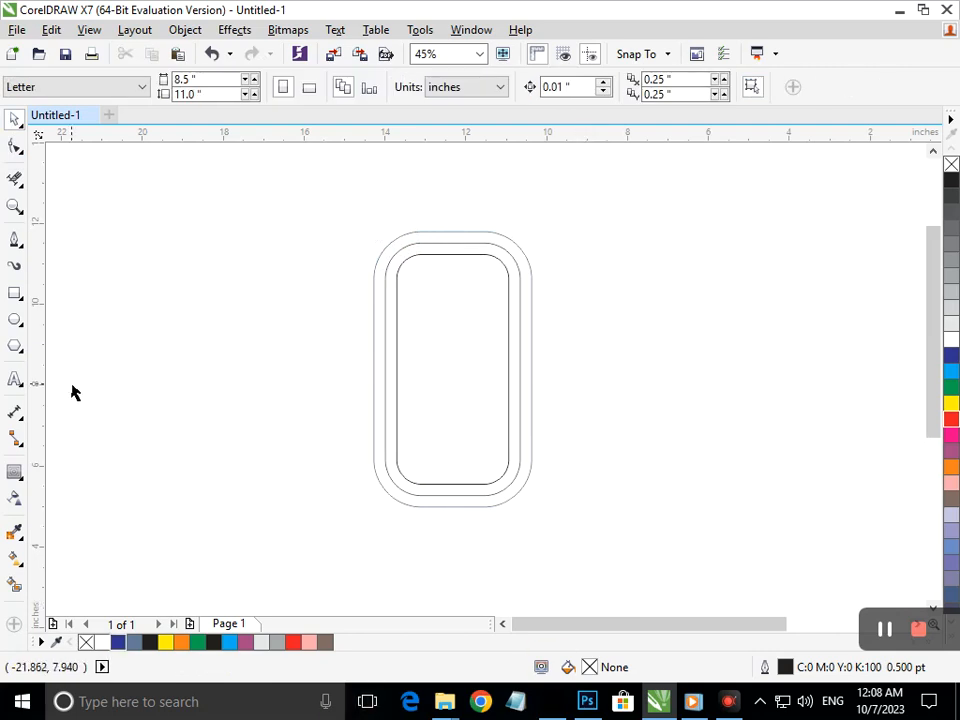
Draw a rectangle over the lower right of the contour rings
click(12, 294)
drag(446, 378, 597, 469)
click(14, 178)
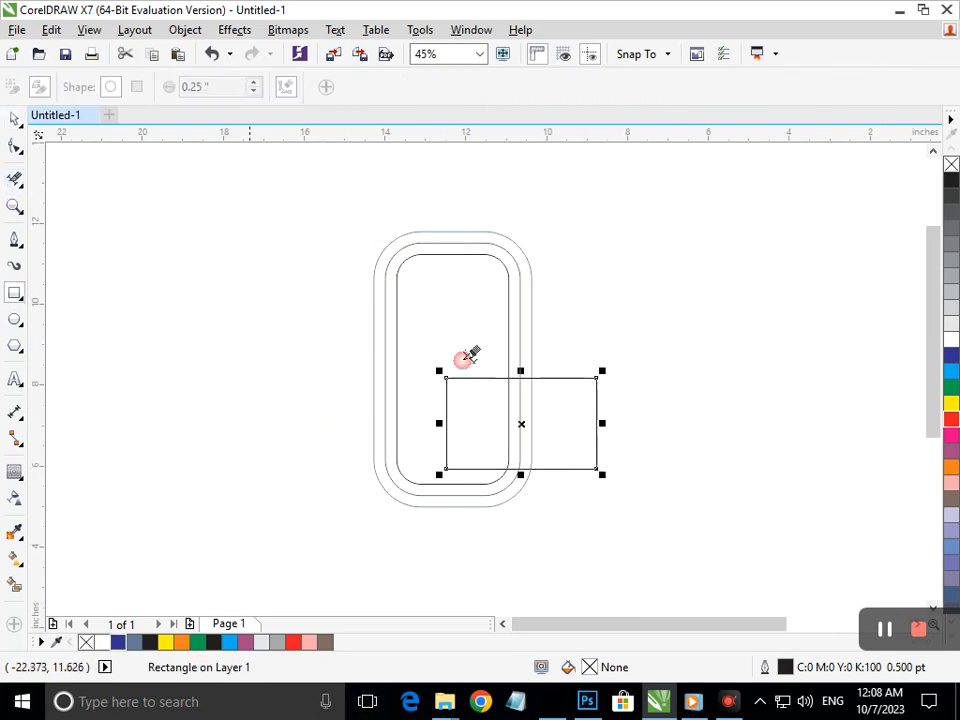
click(14, 118)
click(454, 300)
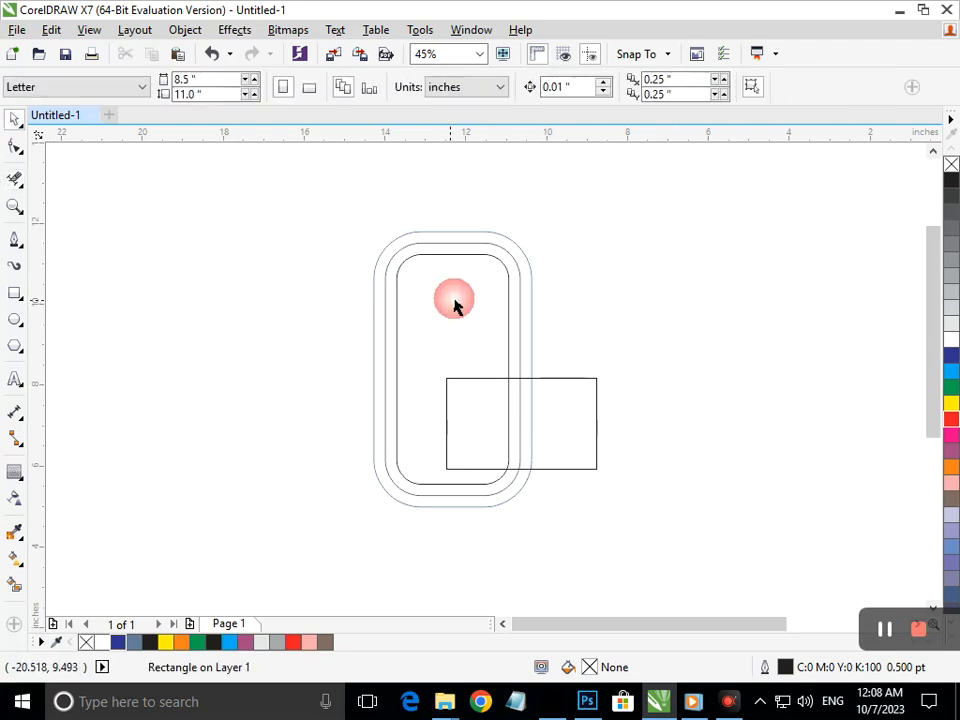
Break the contour group apart and trim away the right side, leaving a C shape
click(407, 244)
click(186, 30)
click(205, 309)
click(14, 178)
drag(471, 411, 609, 412)
drag(483, 368, 453, 418)
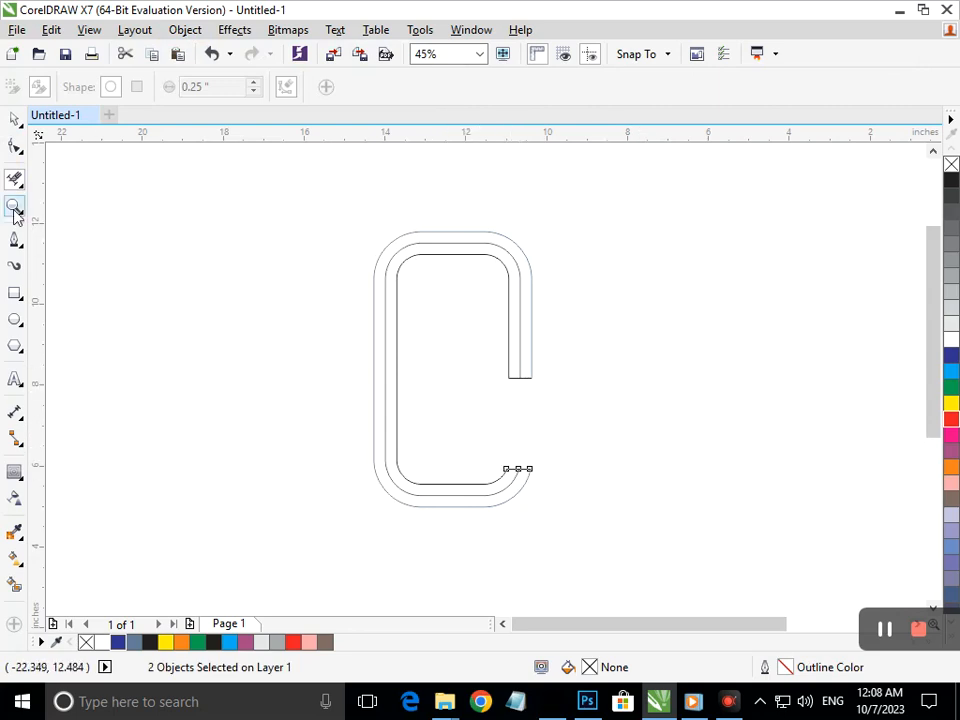
Draw a vertical 2-Point Line at the C's left side and trim away the C's lower segments
click(20, 250)
click(81, 259)
click(467, 486)
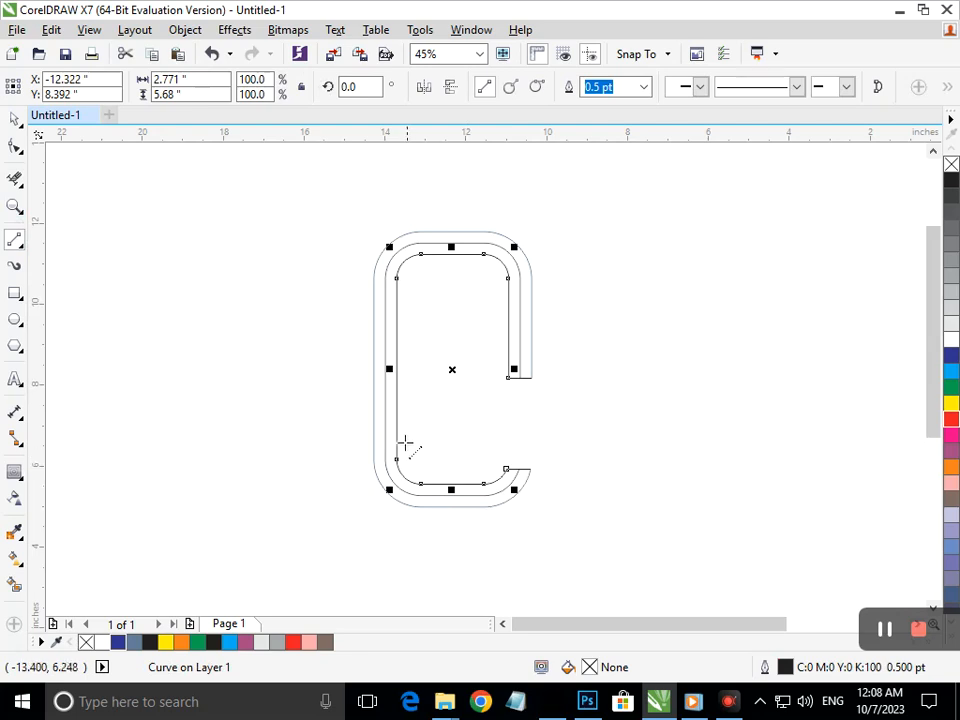
mouse_move(397, 438)
mouse_down()
mouse_move(410, 590)
mouse_move(397, 592)
mouse_up()
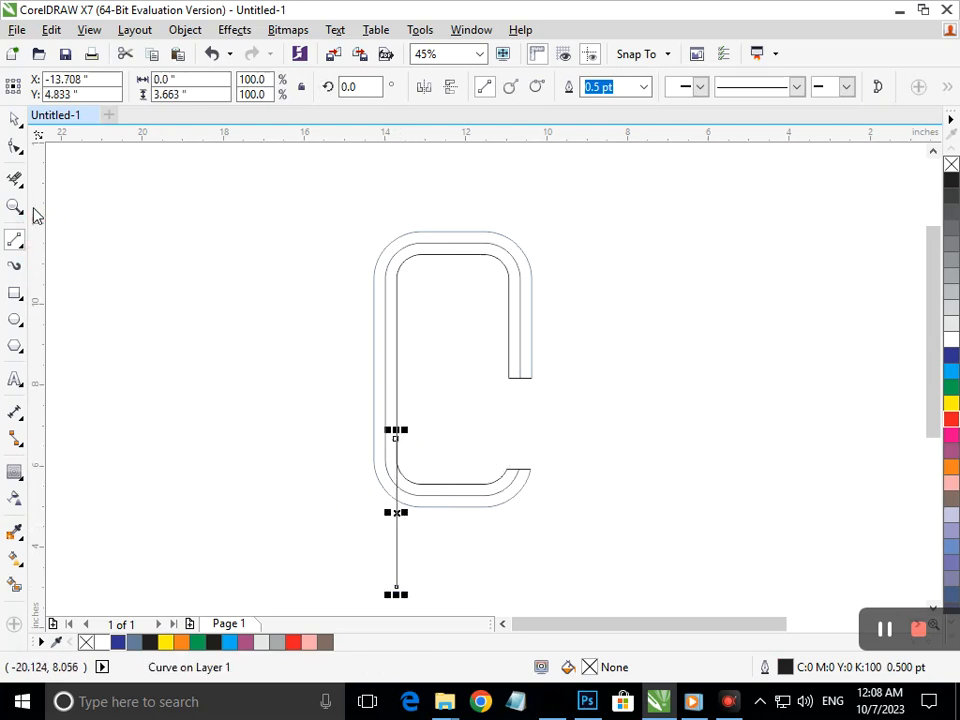
click(14, 178)
drag(443, 440, 481, 590)
drag(377, 570, 605, 535)
drag(512, 448, 551, 484)
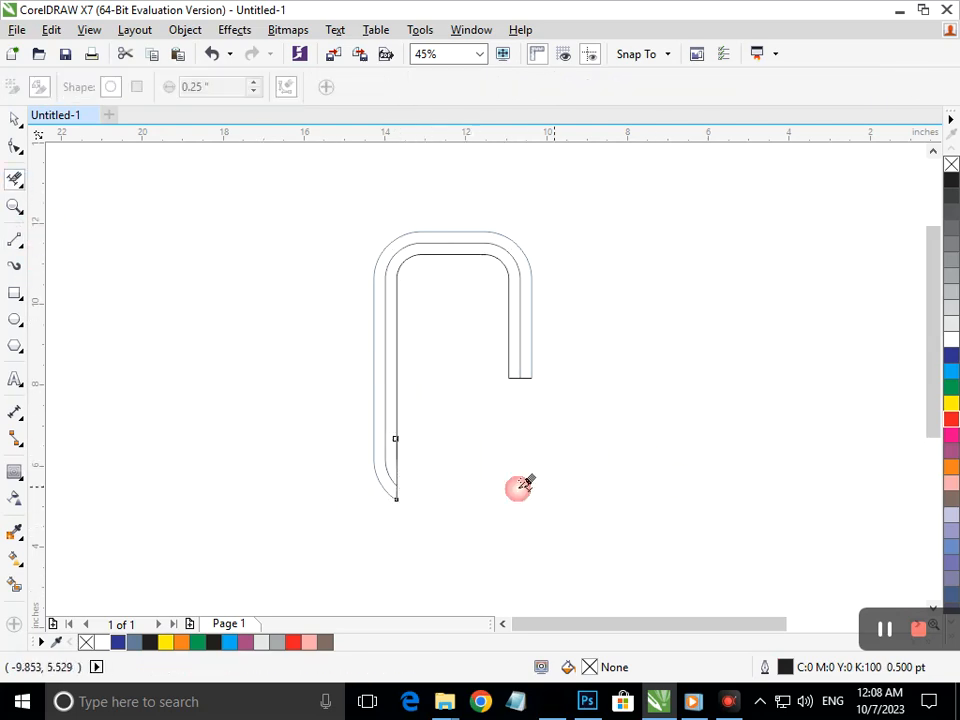
Try moving the short vertical line and dragging its end node, undoing both changes
click(10, 122)
click(170, 419)
drag(398, 500, 500, 505)
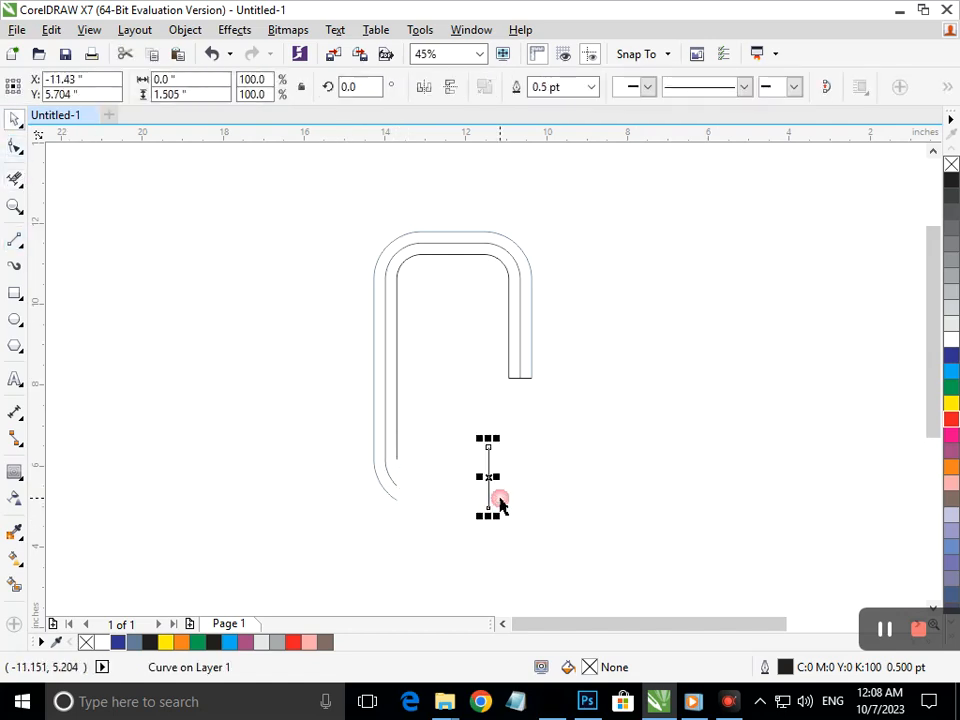
key(ctrl+z)
key(Escape)
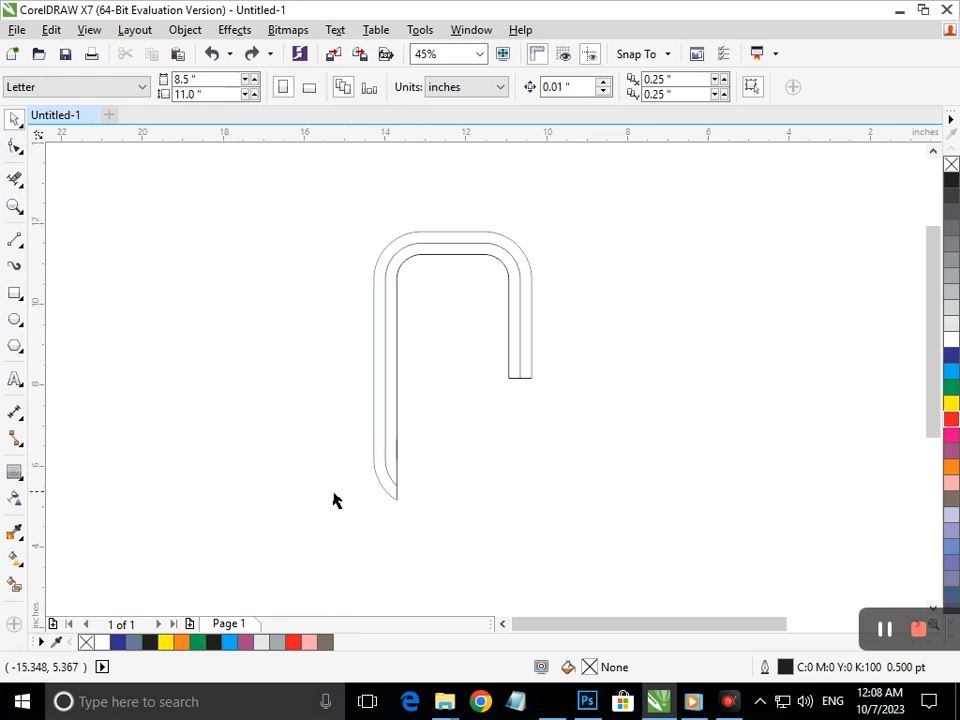
click(14, 146)
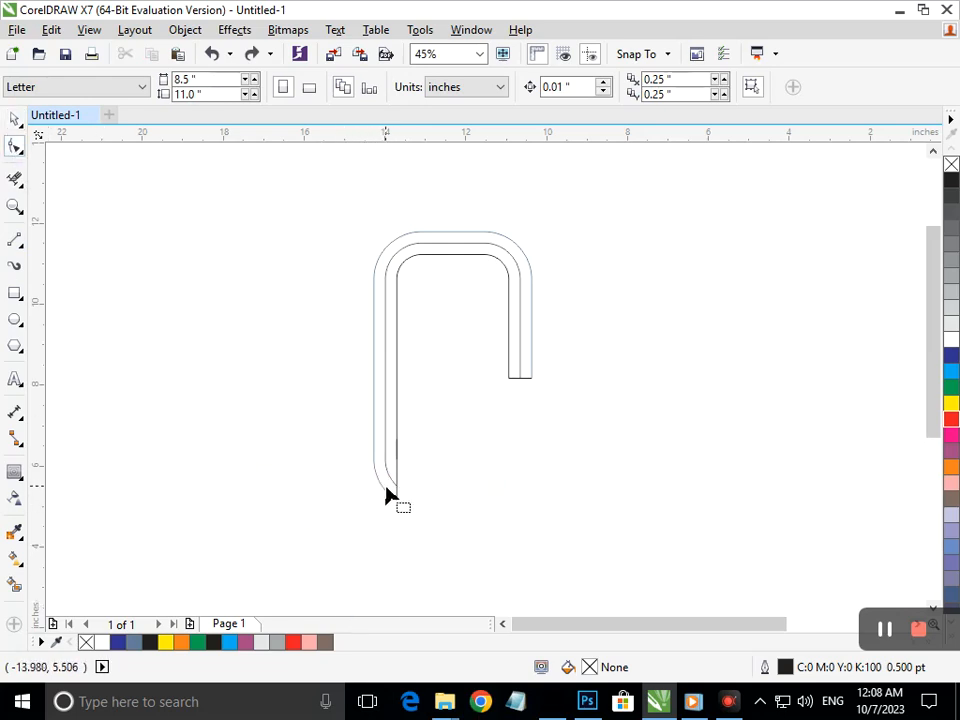
click(400, 515)
drag(400, 506, 492, 470)
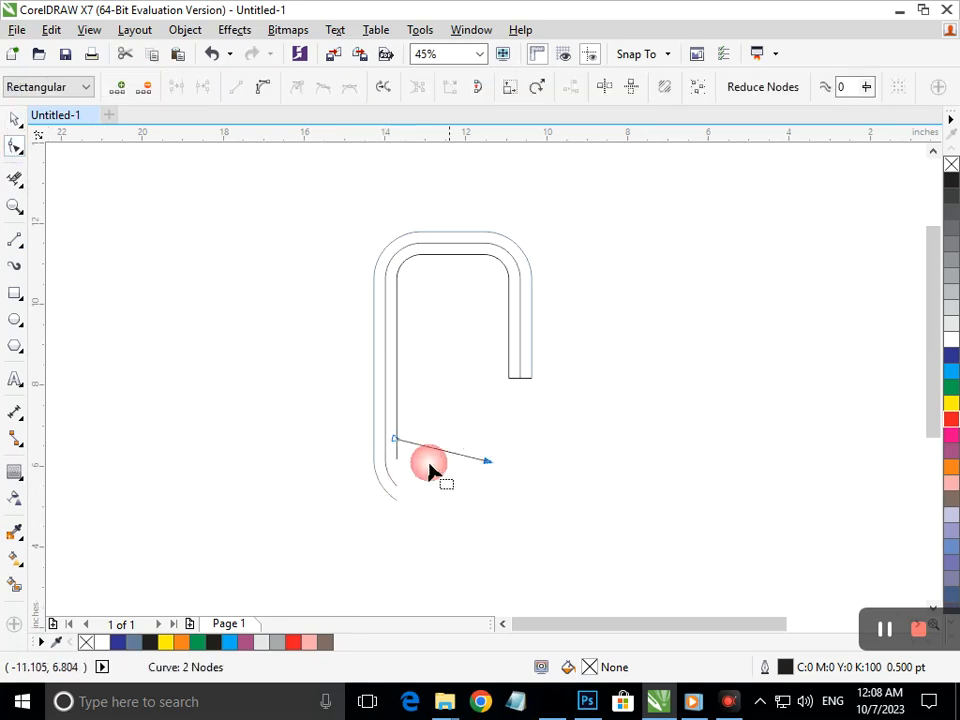
click(395, 489)
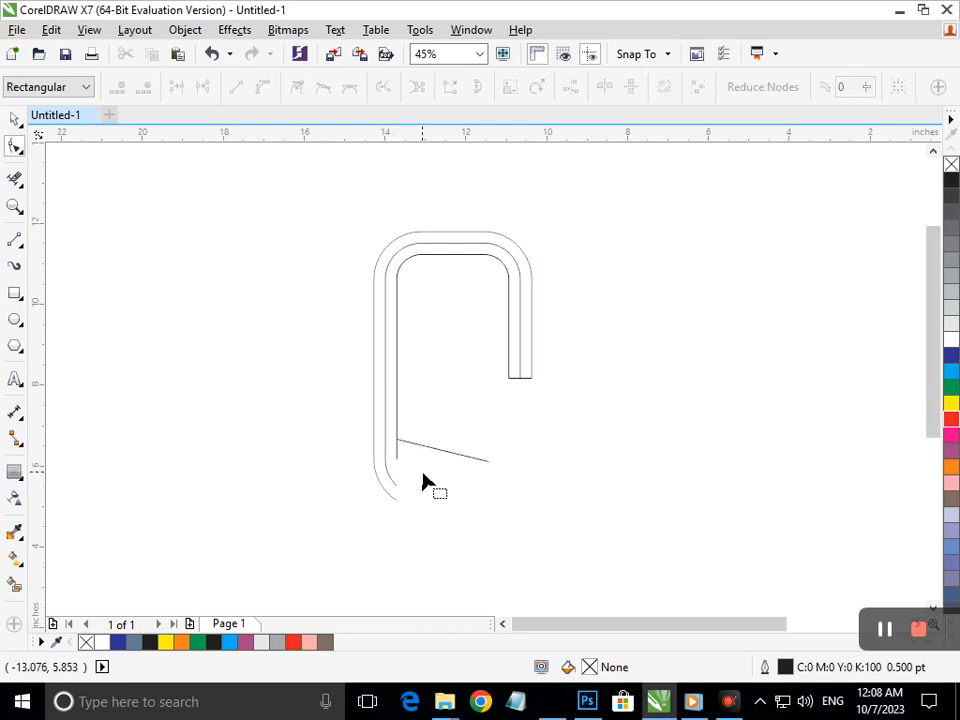
key(ctrl+z)
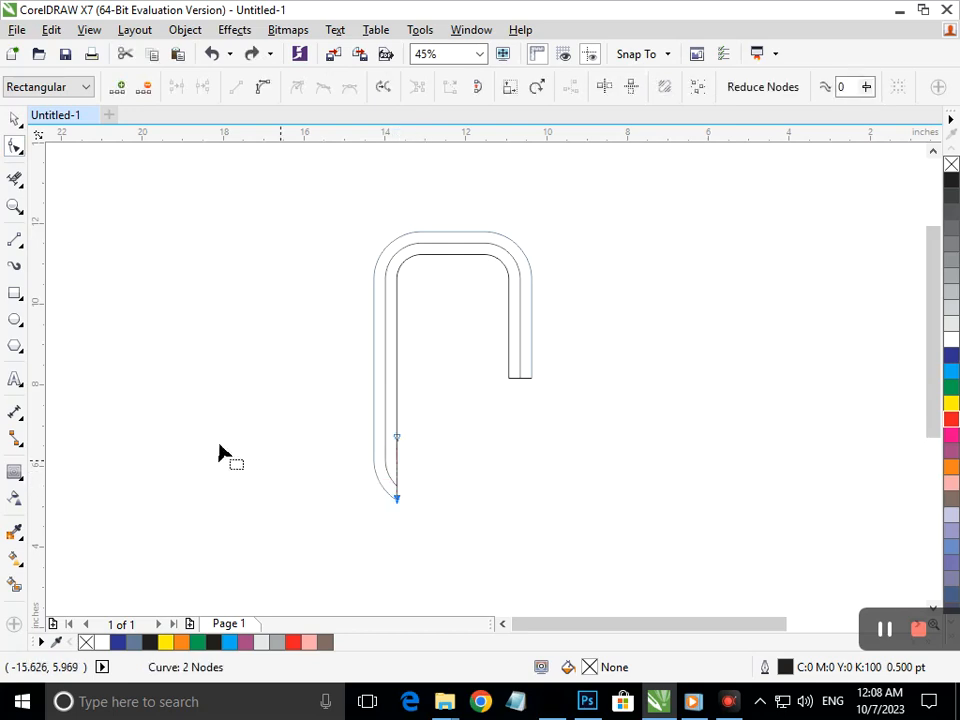
Add the two-line text 'Graphic Designing' to the right of the hook
click(450, 518)
key(F8)
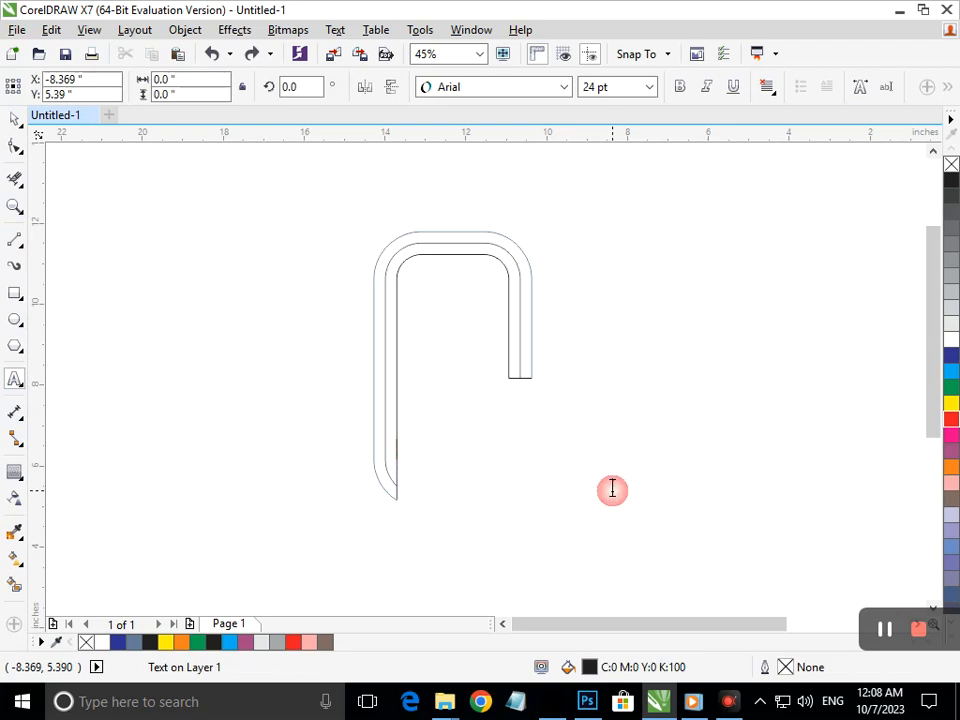
click(612, 487)
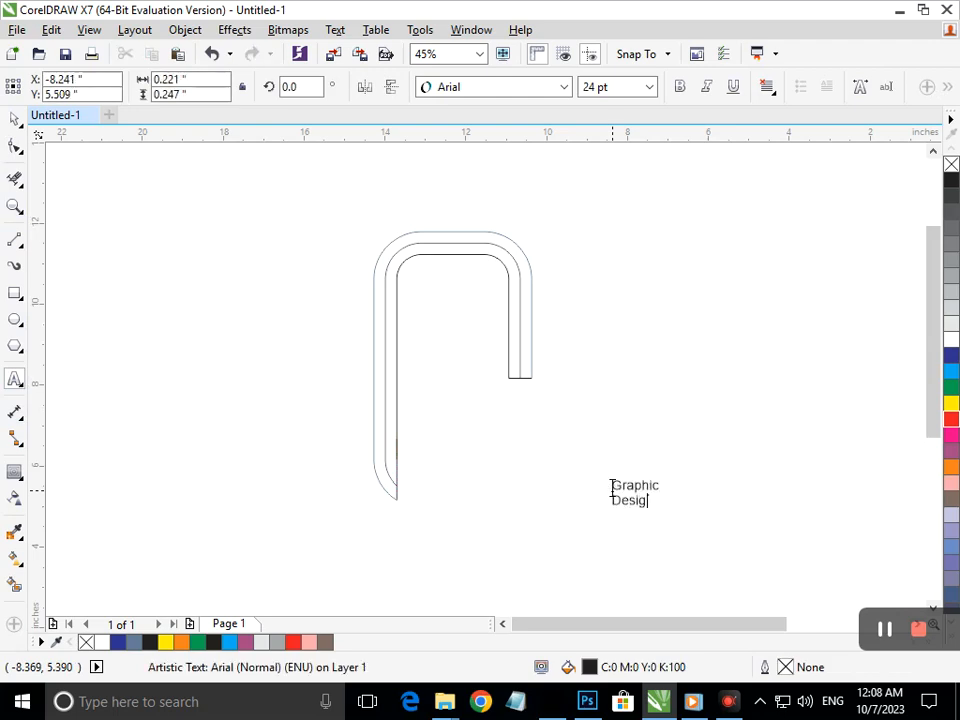
Move the text into the hook's lower opening and enlarge it to about 68.8 pt
click(12, 120)
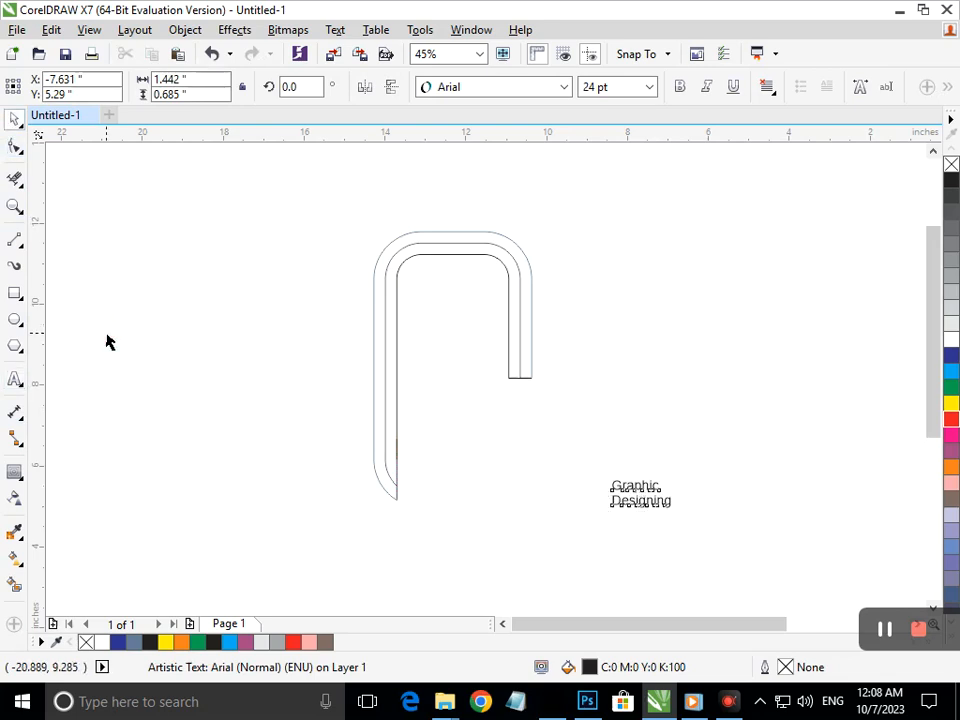
click(667, 521)
drag(655, 500, 448, 422)
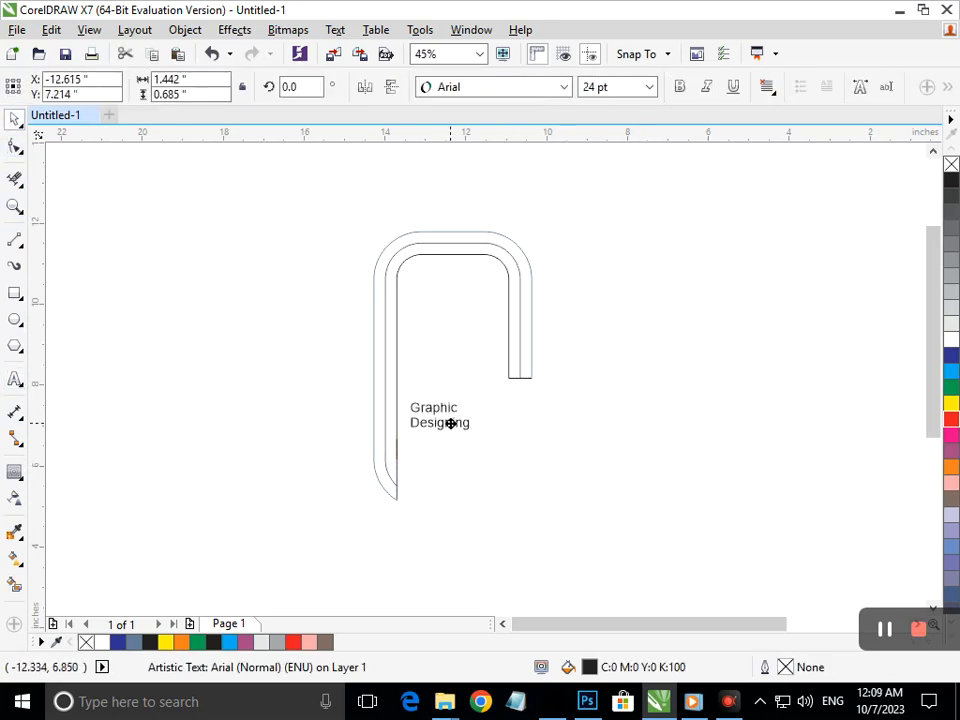
drag(494, 451, 534, 484)
double_click(409, 434)
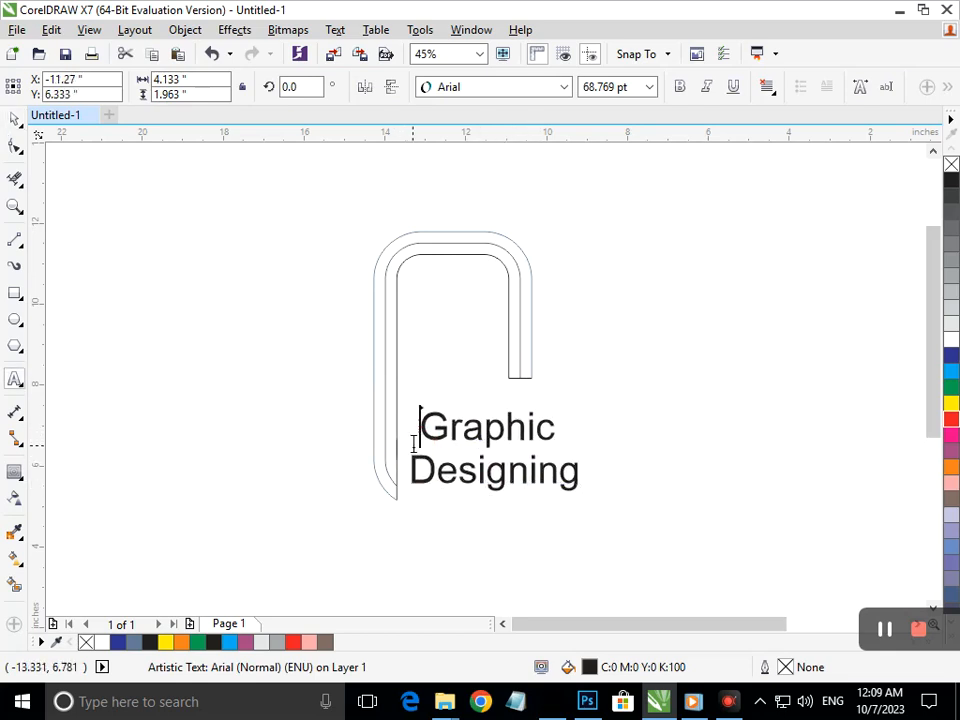
Fill the frame's bands and give the outer band a diagonal gradient from green at top to black at bottom
click(15, 121)
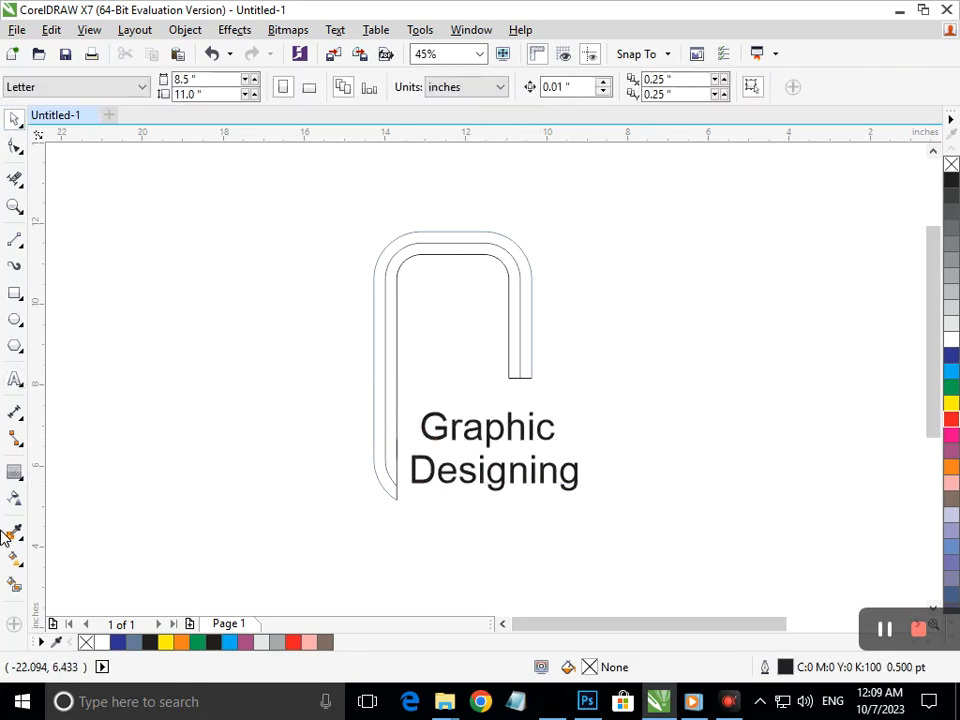
click(13, 586)
click(390, 441)
click(377, 450)
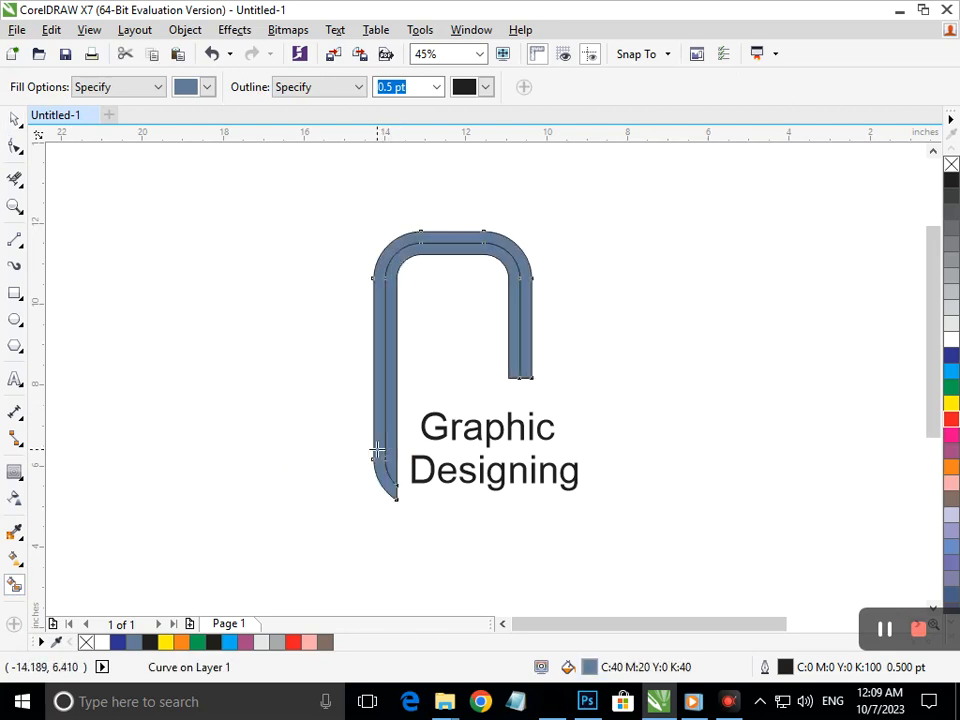
click(15, 559)
click(206, 490)
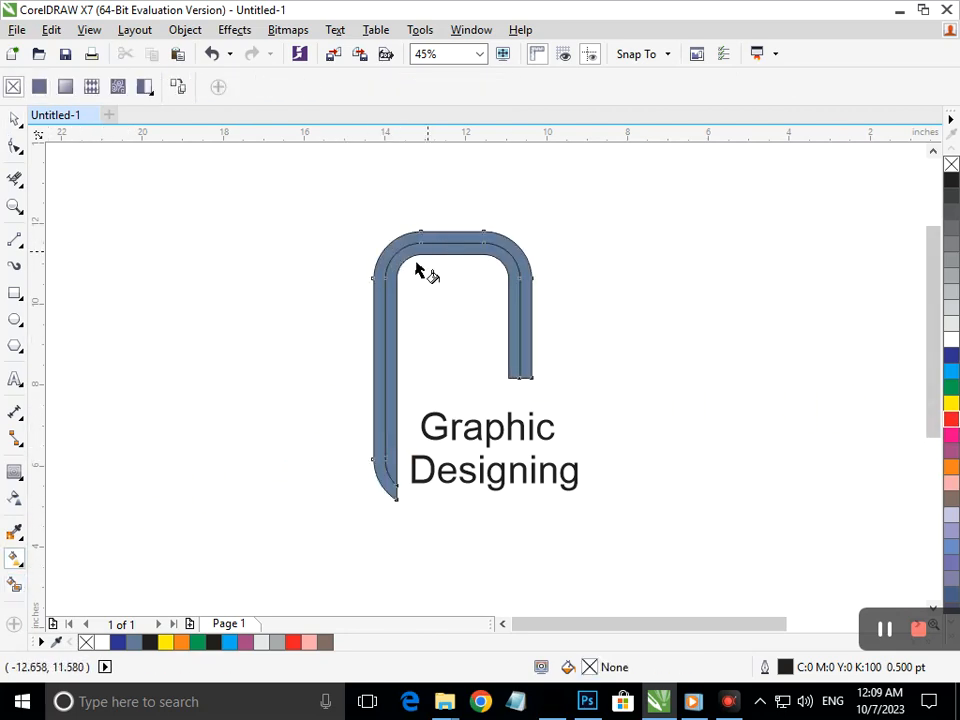
click(385, 431)
drag(510, 252, 392, 496)
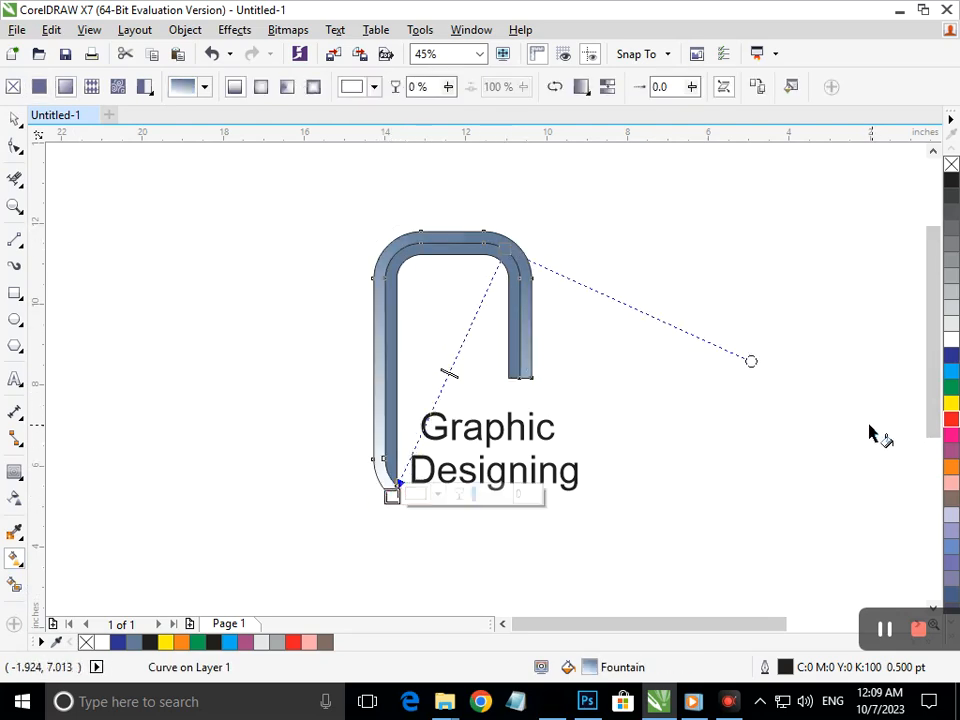
click(951, 180)
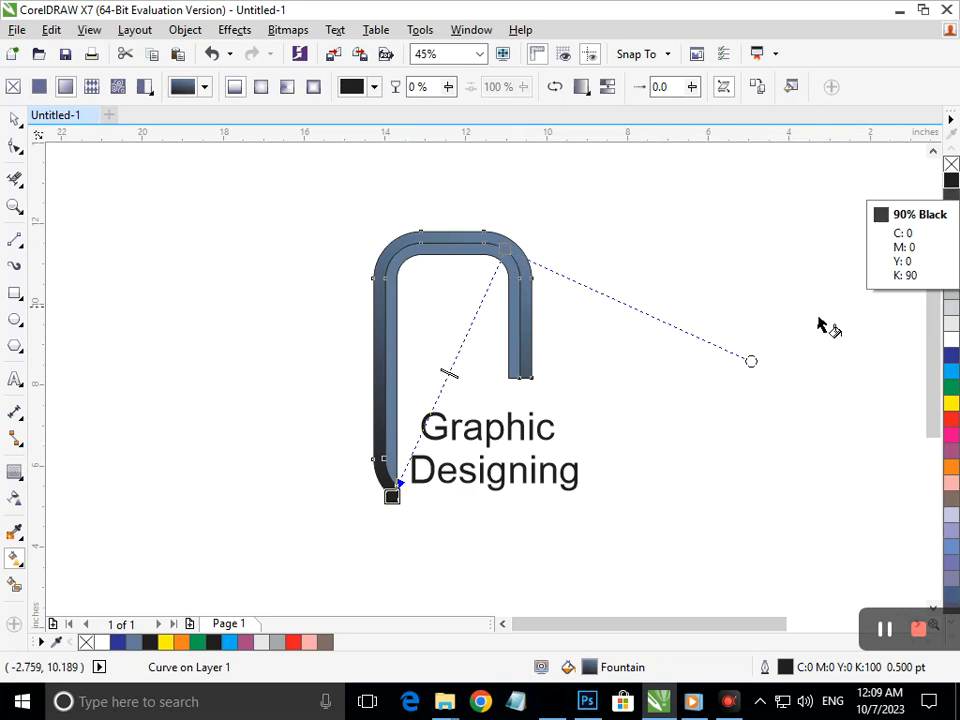
click(505, 250)
click(951, 388)
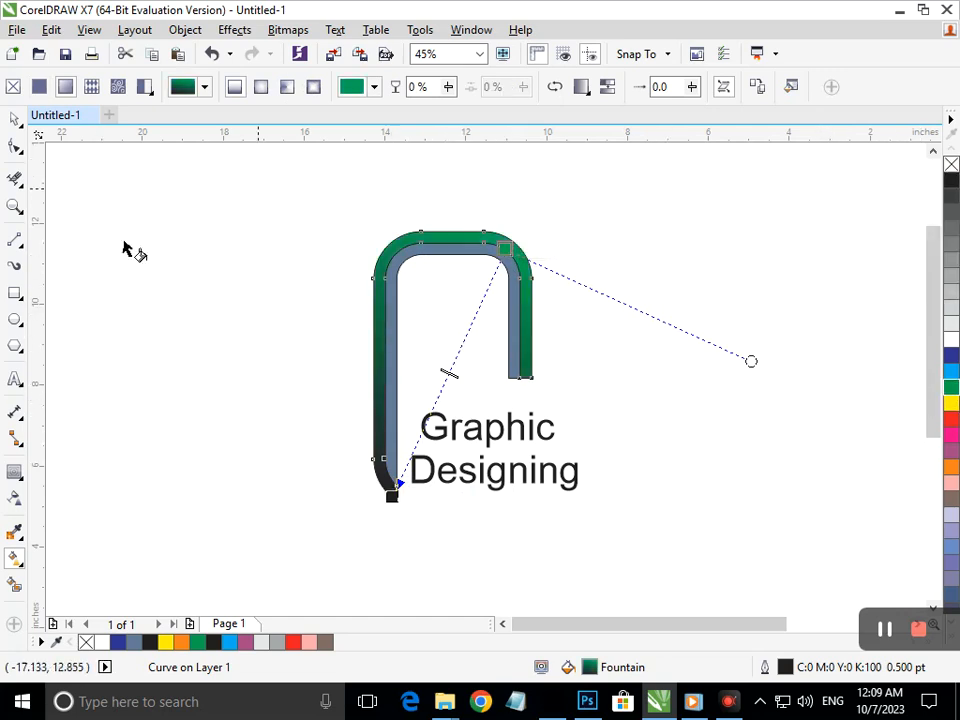
Try moving the outer and inner bands down-left, undoing both moves
click(16, 120)
drag(520, 350, 423, 383)
key(ctrl+z)
click(716, 372)
drag(512, 348, 450, 388)
key(ctrl+z)
Copy the outer band's gradient fill onto the inner band and reverse its direction
click(51, 30)
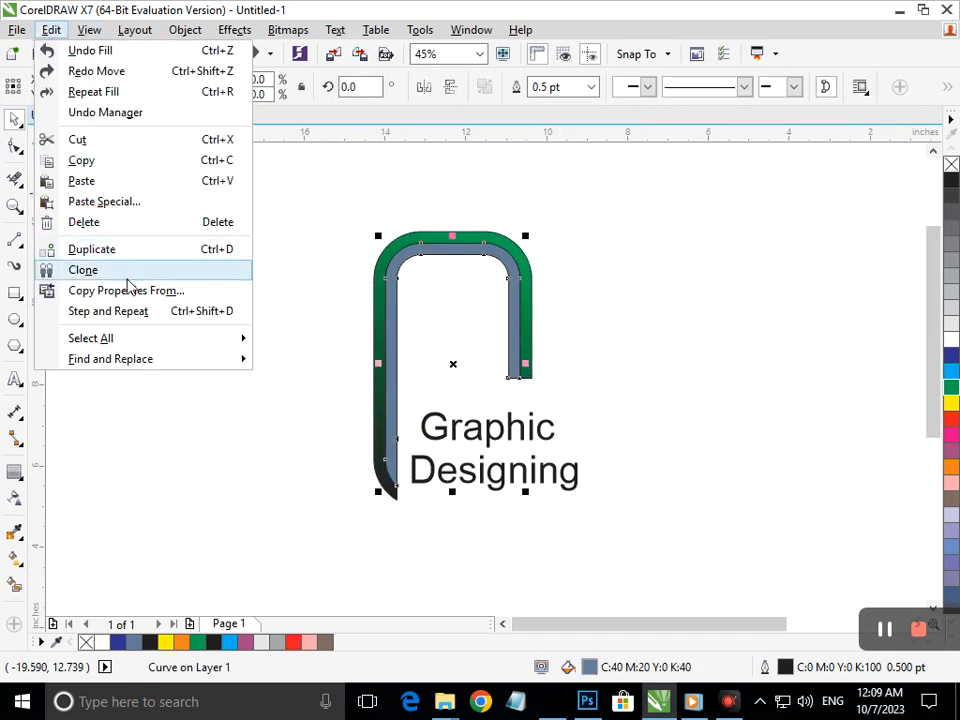
click(125, 289)
click(500, 388)
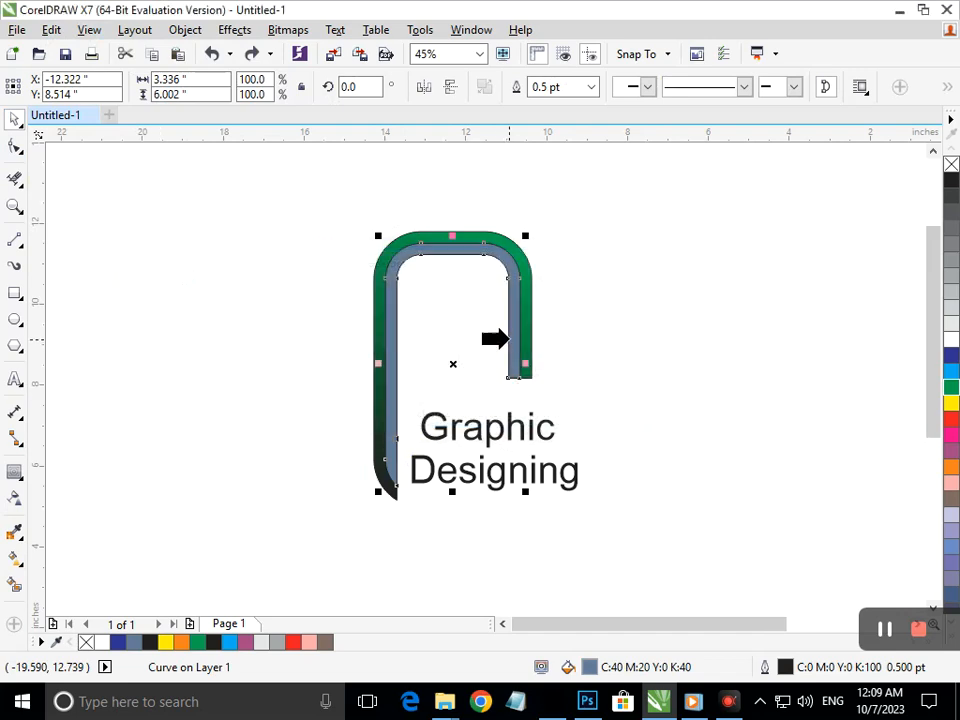
click(526, 338)
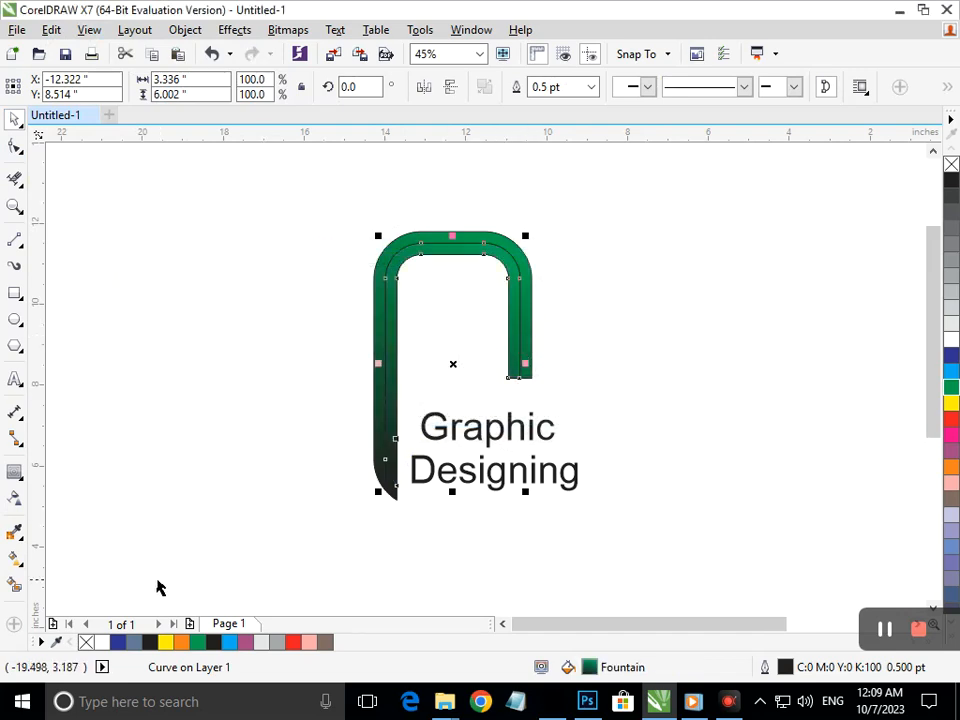
click(20, 563)
click(133, 557)
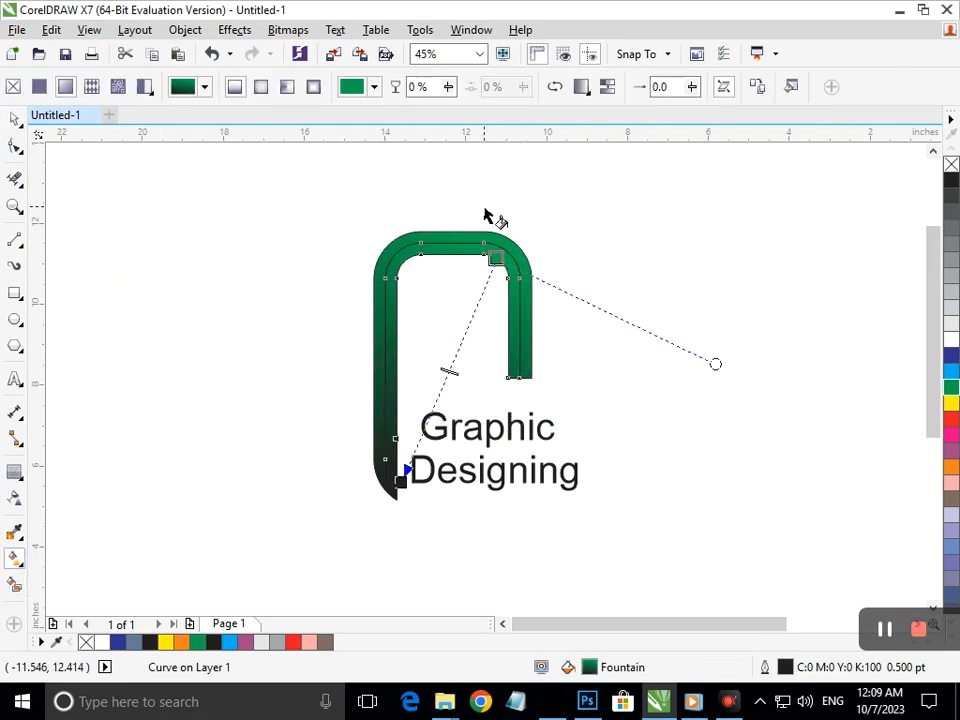
click(556, 89)
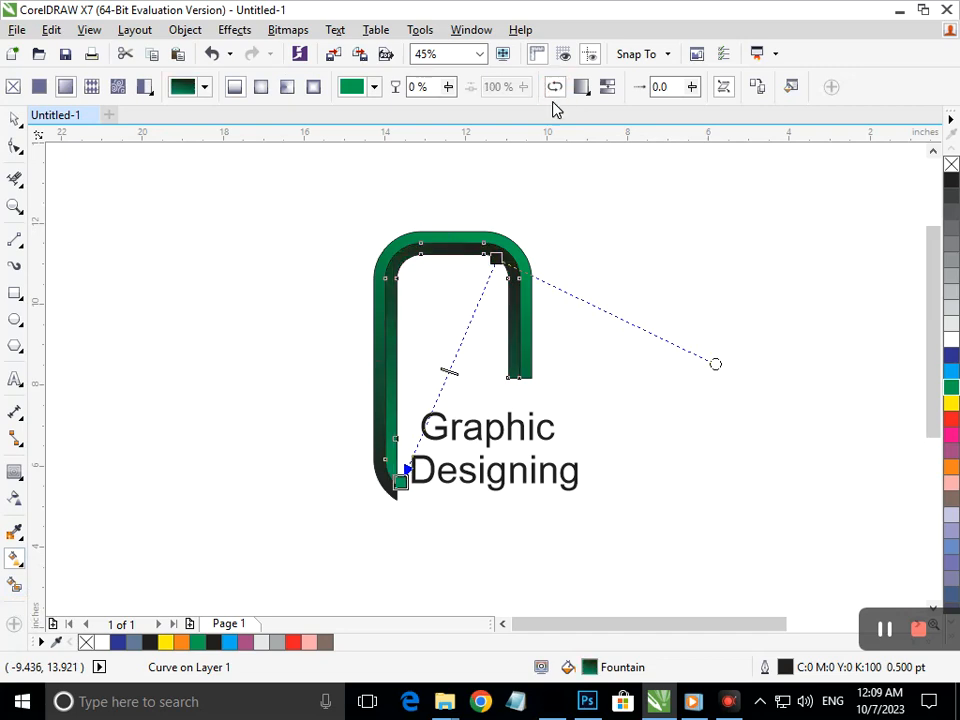
click(15, 120)
click(455, 507)
Shrink the text to 44.505 pt, widen its letter spacing, and nudge it slightly down-right
click(456, 486)
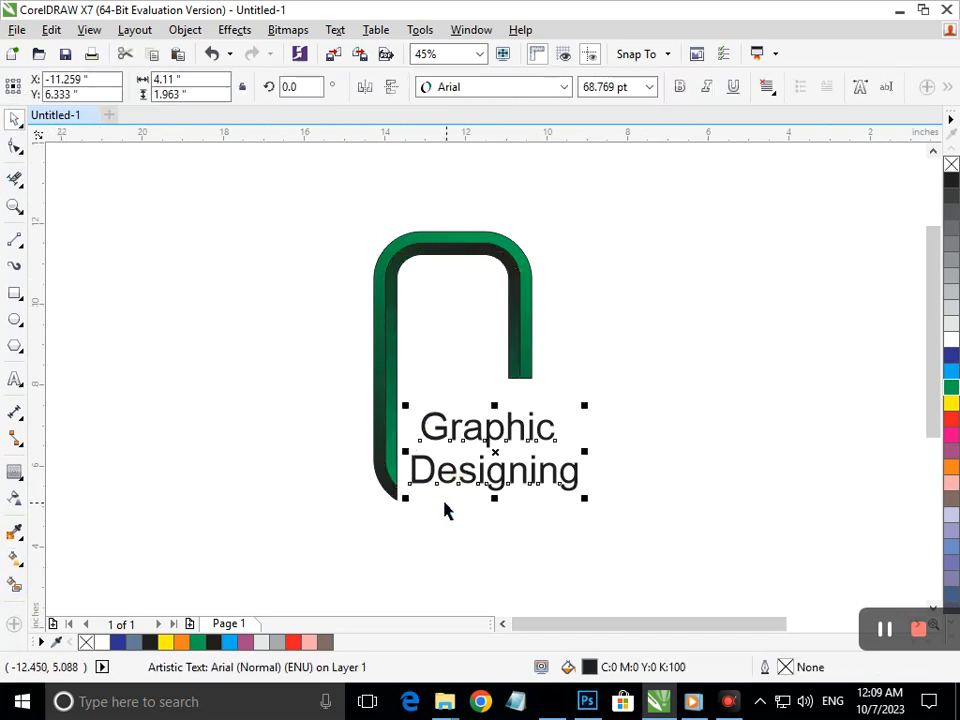
drag(414, 497, 437, 443)
click(15, 146)
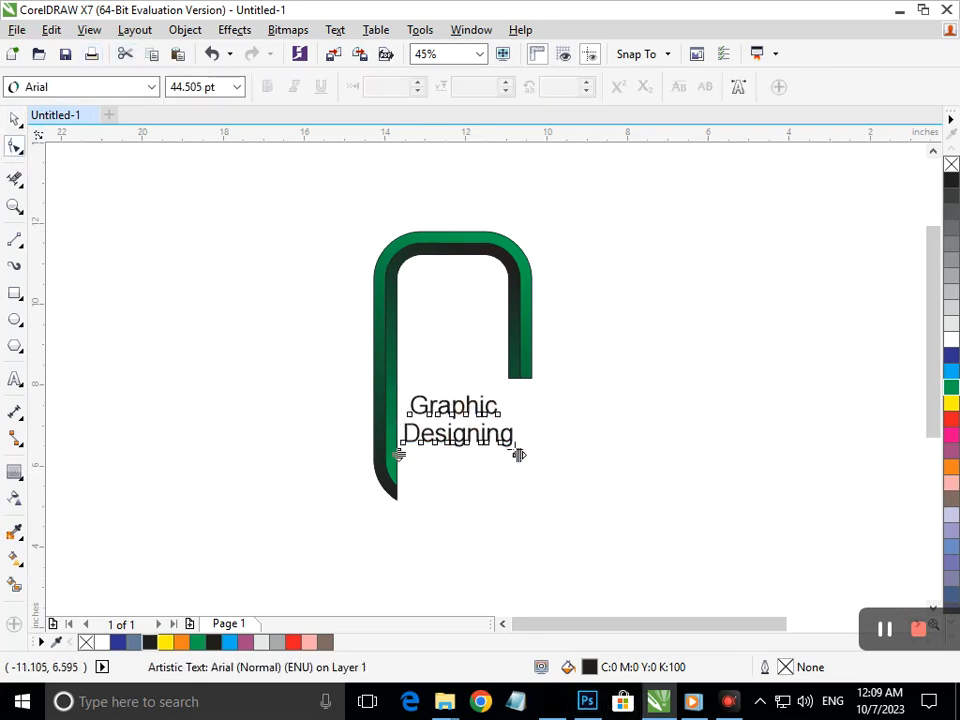
drag(519, 454, 552, 458)
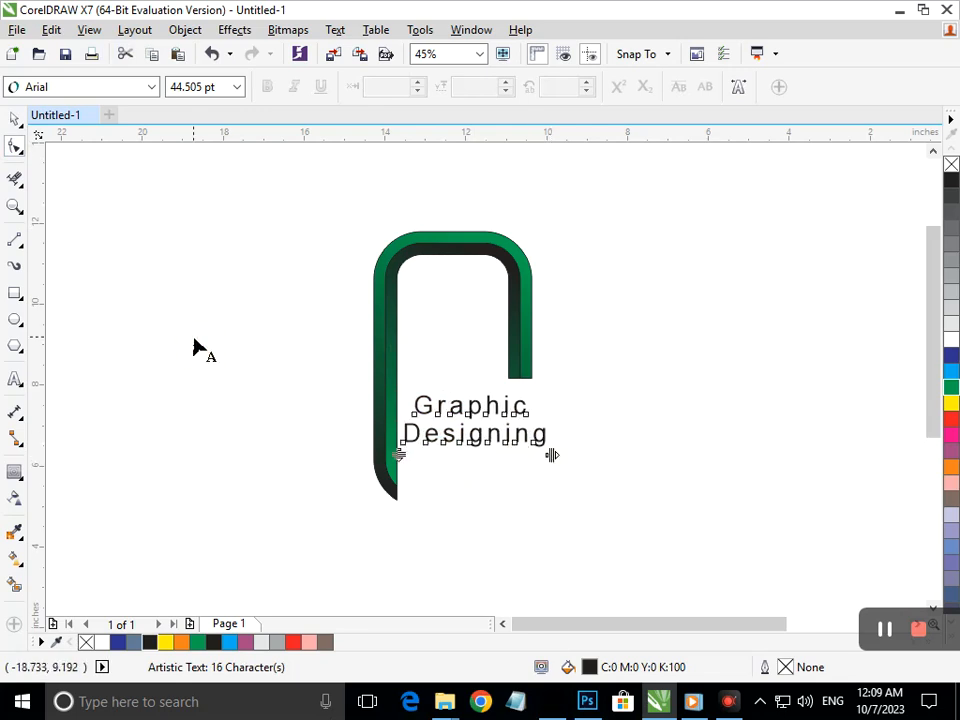
click(158, 334)
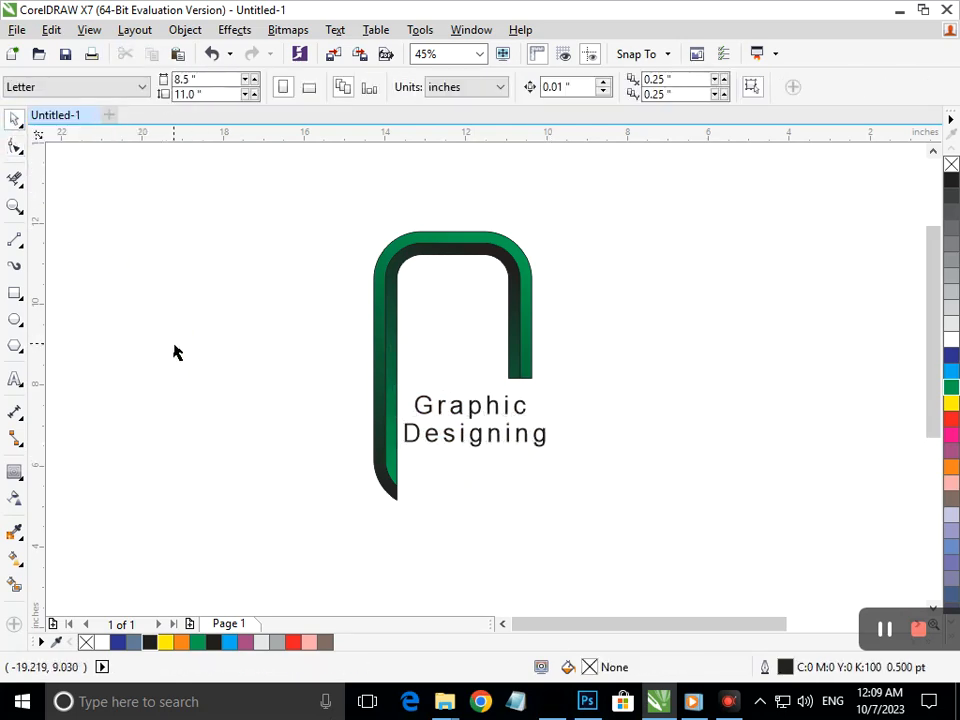
drag(461, 441, 465, 448)
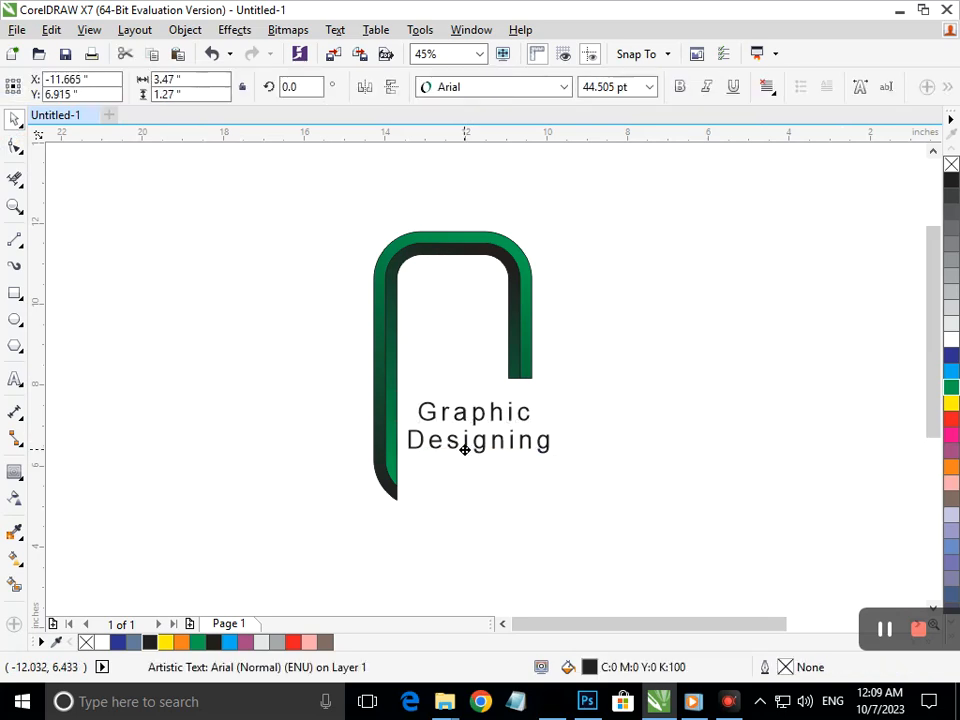
Colour the word 'Graphic' red
click(477, 499)
double_click(508, 418)
drag(530, 412, 415, 414)
click(950, 430)
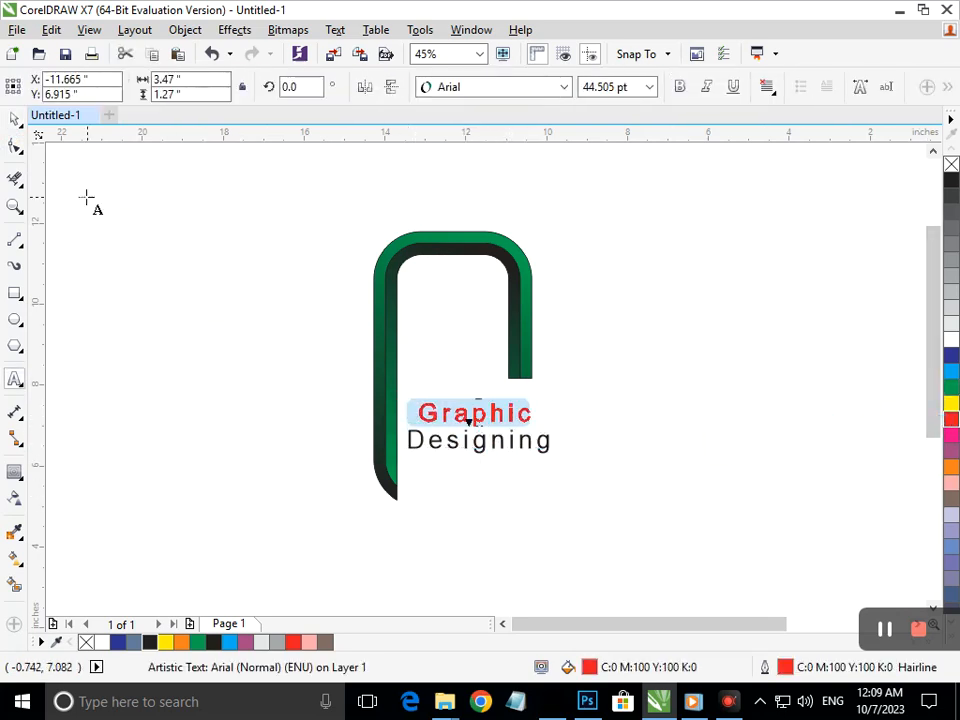
Colour the word 'Designing' dark blue
click(14, 119)
click(362, 398)
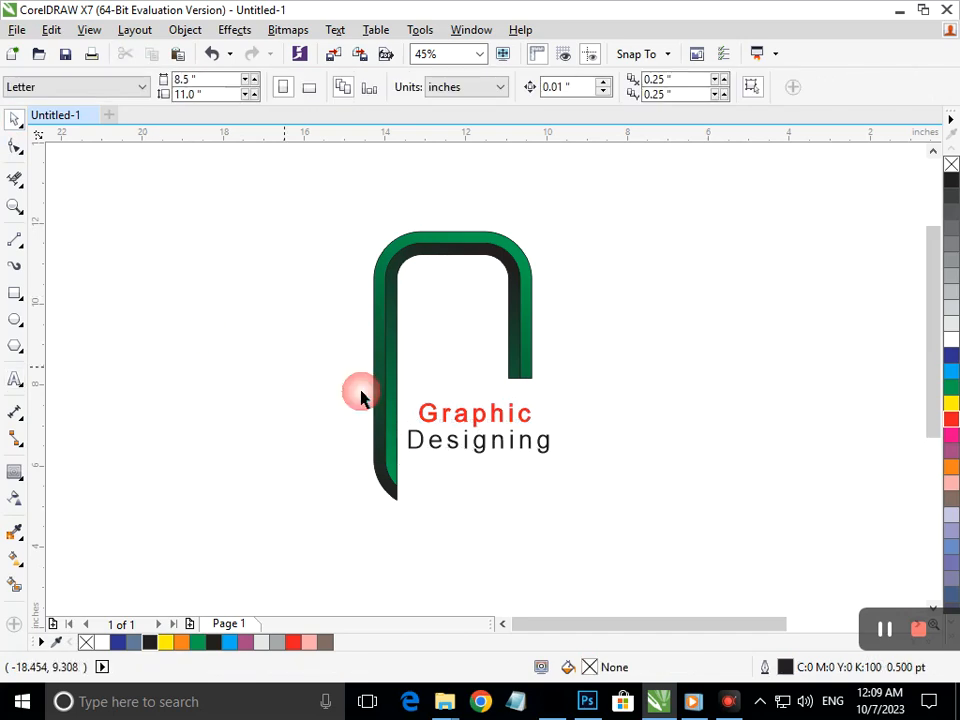
double_click(505, 450)
double_click(478, 444)
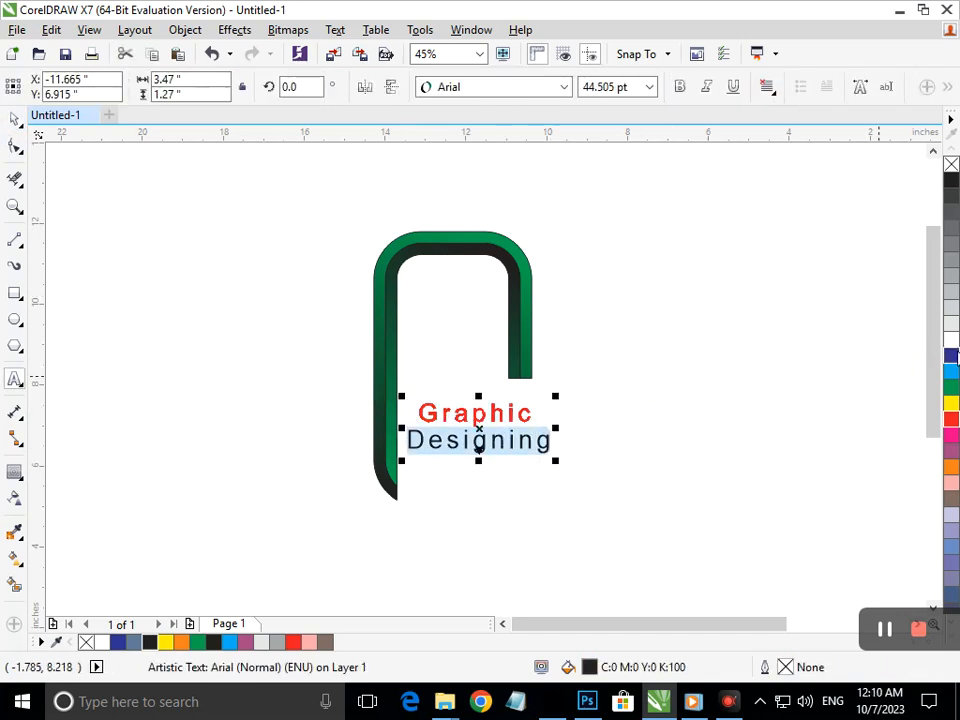
click(950, 360)
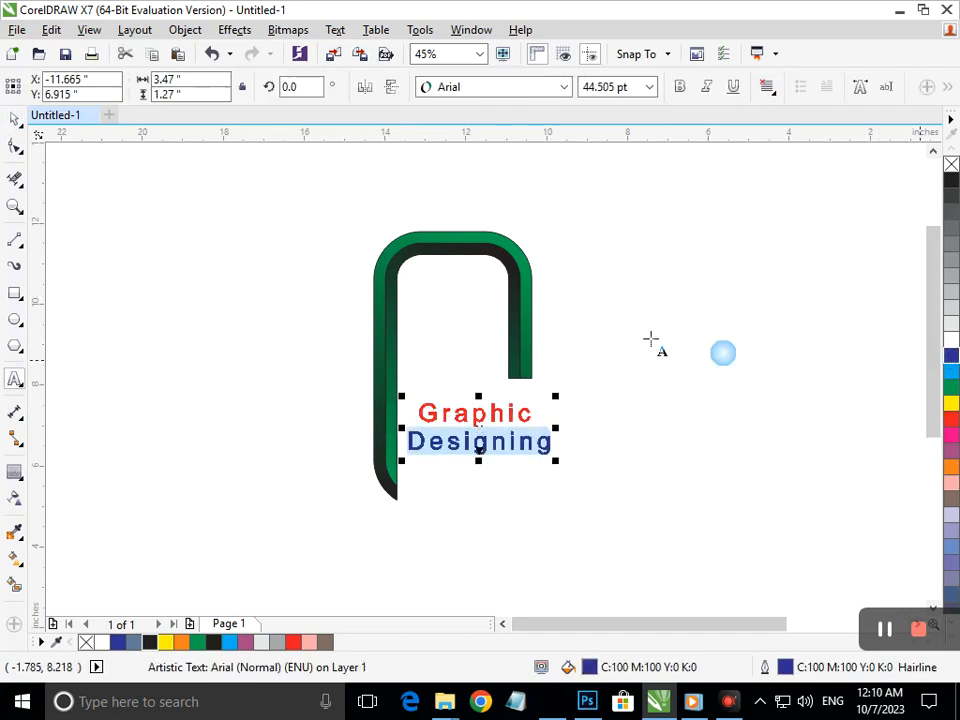
Make the whole 'Graphic Designing' text bold
click(15, 124)
click(418, 410)
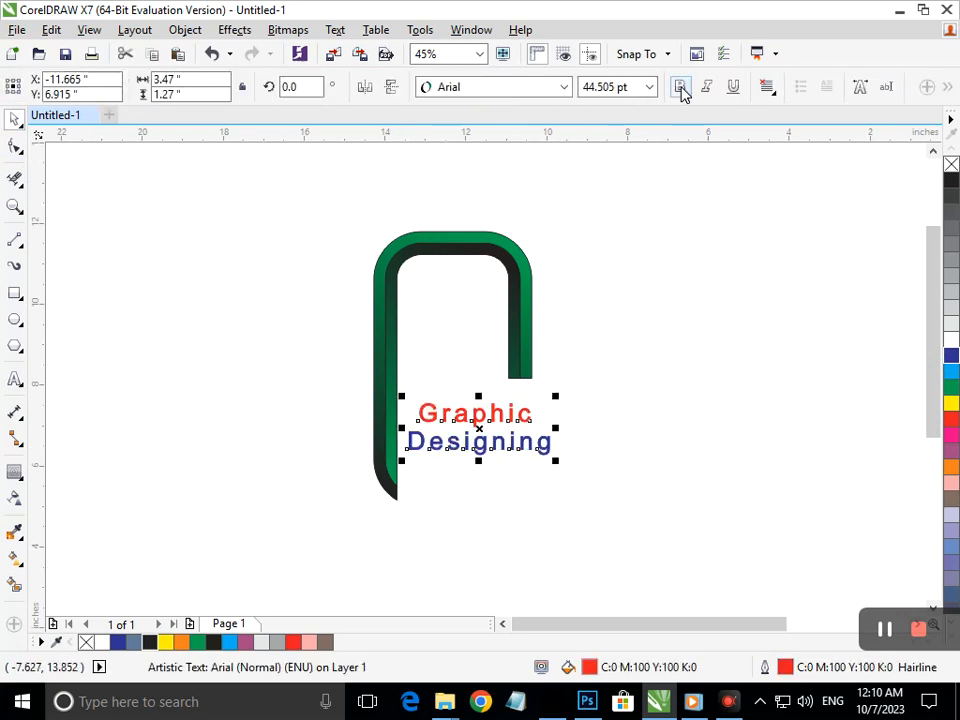
click(680, 88)
click(645, 385)
click(15, 142)
Nudge the nodes at the green band's lower-left end upward two steps
click(391, 486)
drag(362, 562, 408, 447)
key(Up)
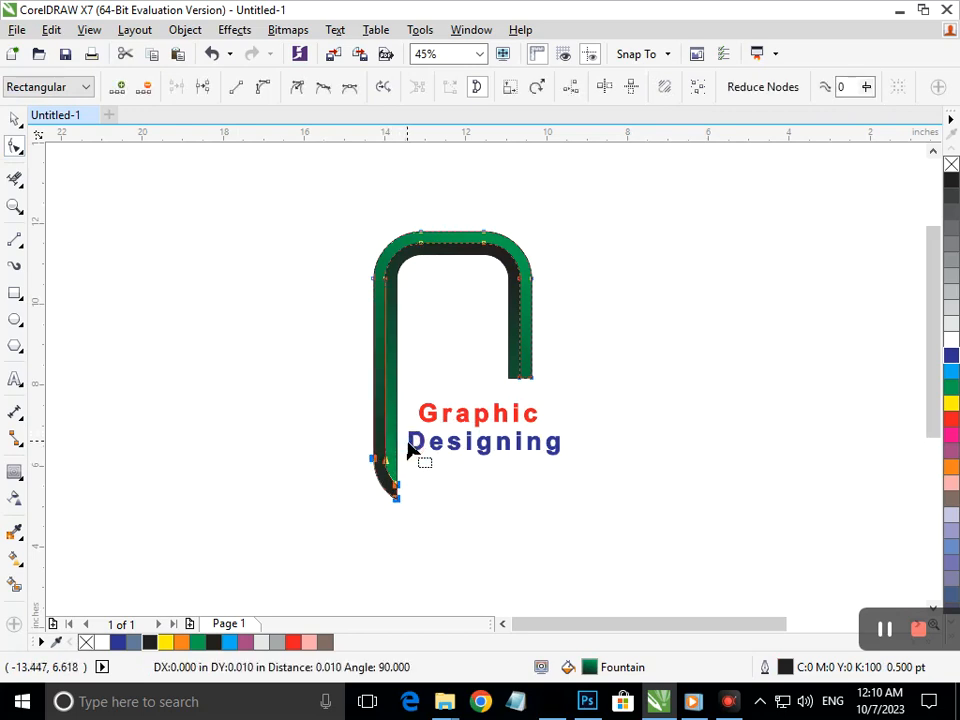
key(Up)
key(Up)
key(Up)
key(Up)
key(Up)
key(Up)
key(Up)
key(Up)
key(Up)
key(Up)
key(Up)
key(Up)
key(Up)
key(Up)
key(Up)
key(Up)
key(Up)
key(Up)
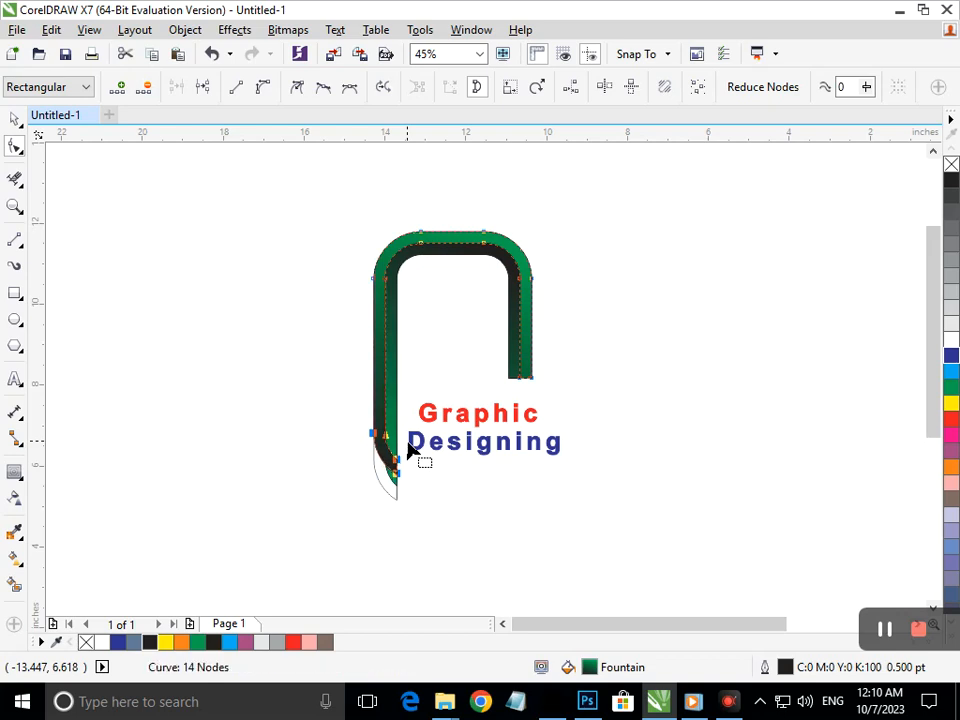
click(500, 562)
key(F2)
drag(358, 482, 467, 515)
key(F3)
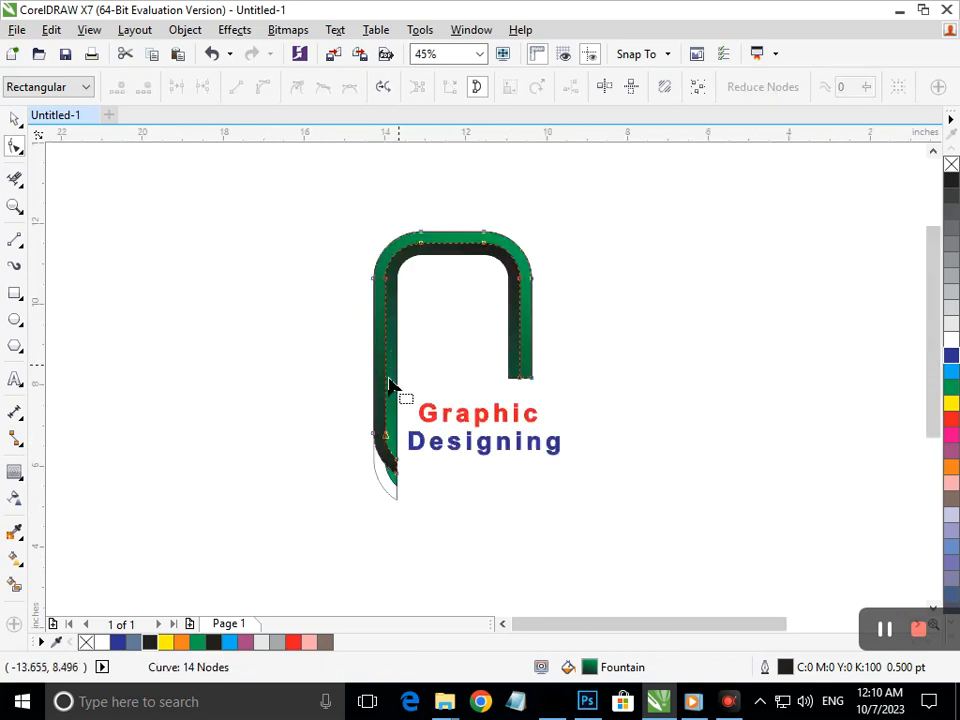
Delete a tip node, leaving 13 nodes, and pull the tip node and its curve upward
double_click(391, 487)
drag(324, 418, 450, 492)
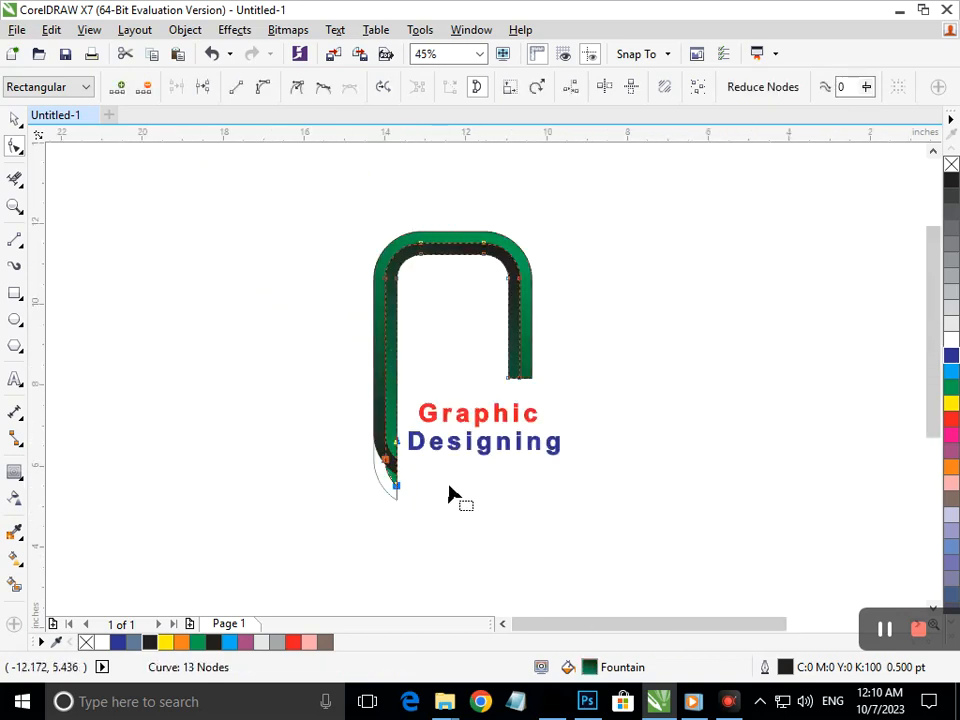
drag(337, 420, 405, 460)
key(F3)
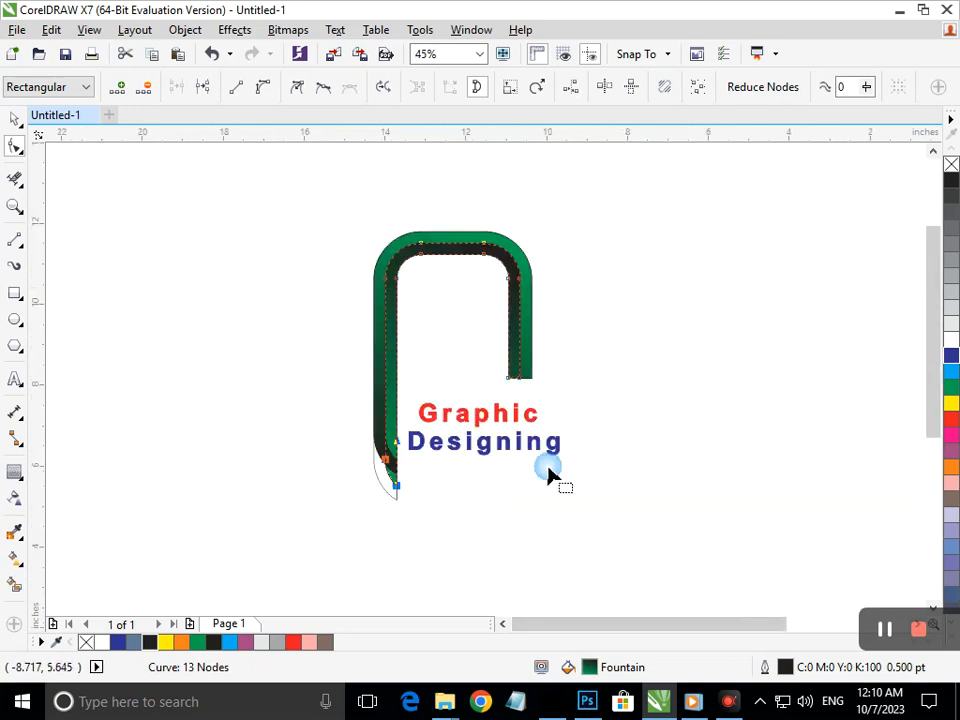
click(497, 525)
drag(348, 447, 438, 503)
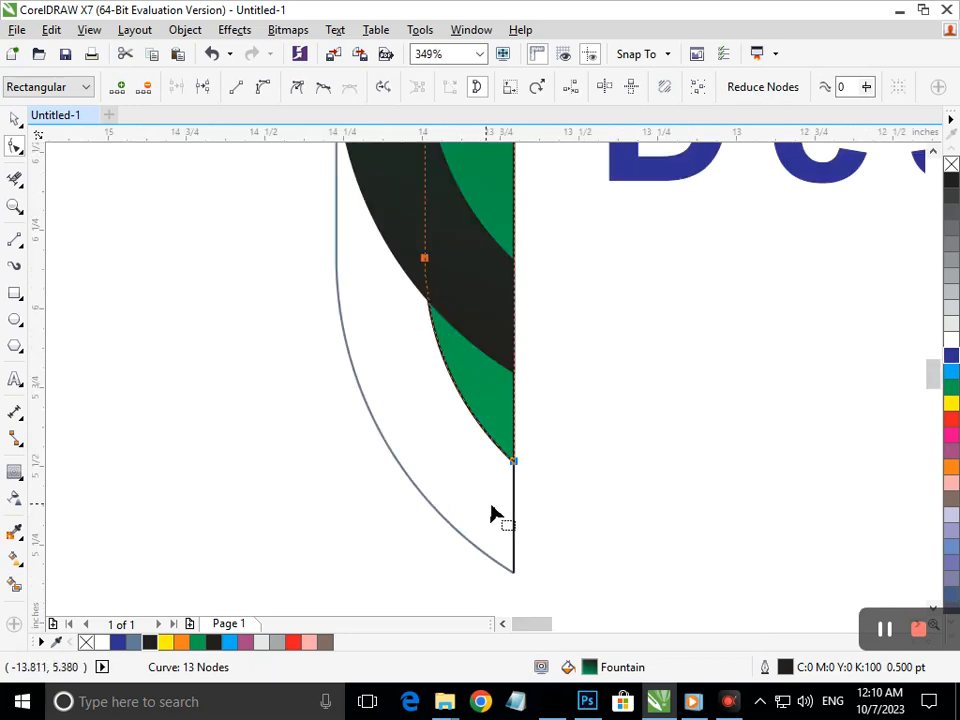
click(515, 463)
drag(515, 465, 512, 379)
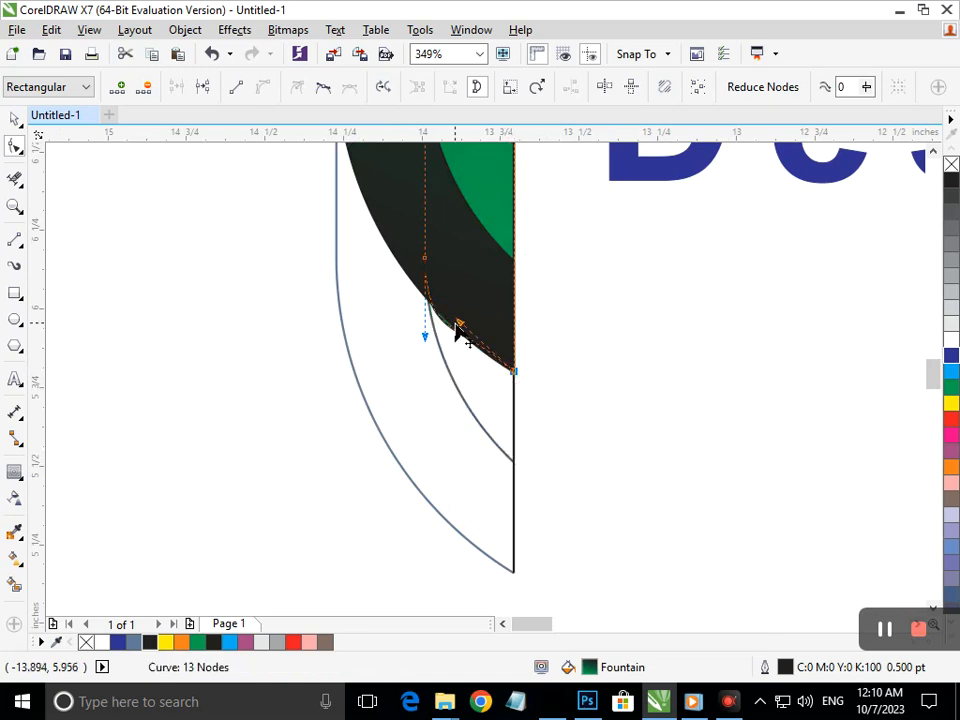
drag(425, 337, 425, 334)
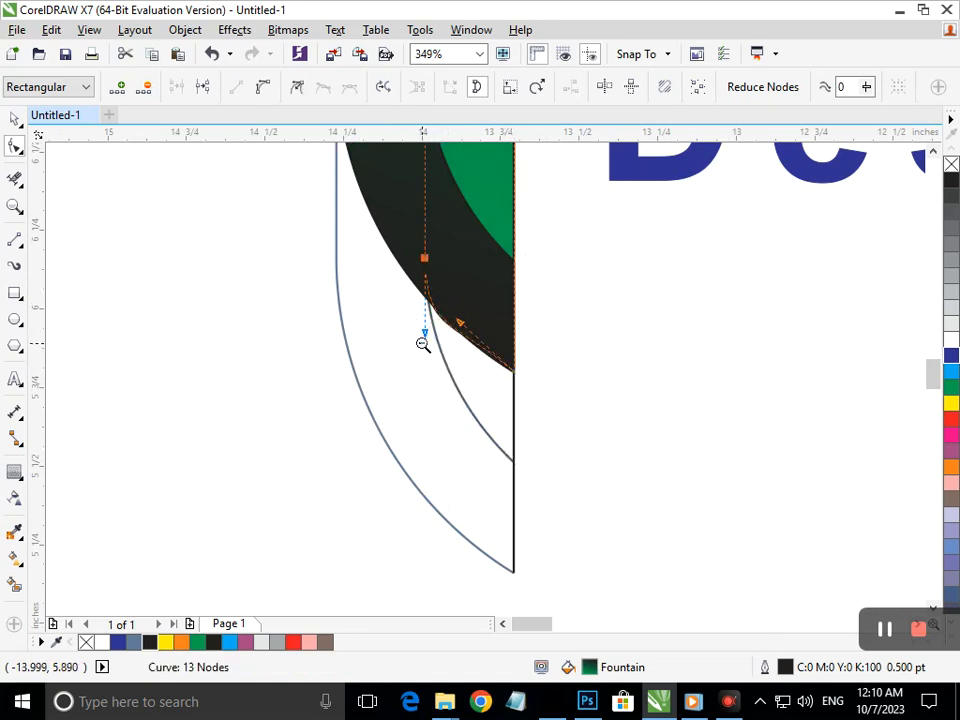
key(F3)
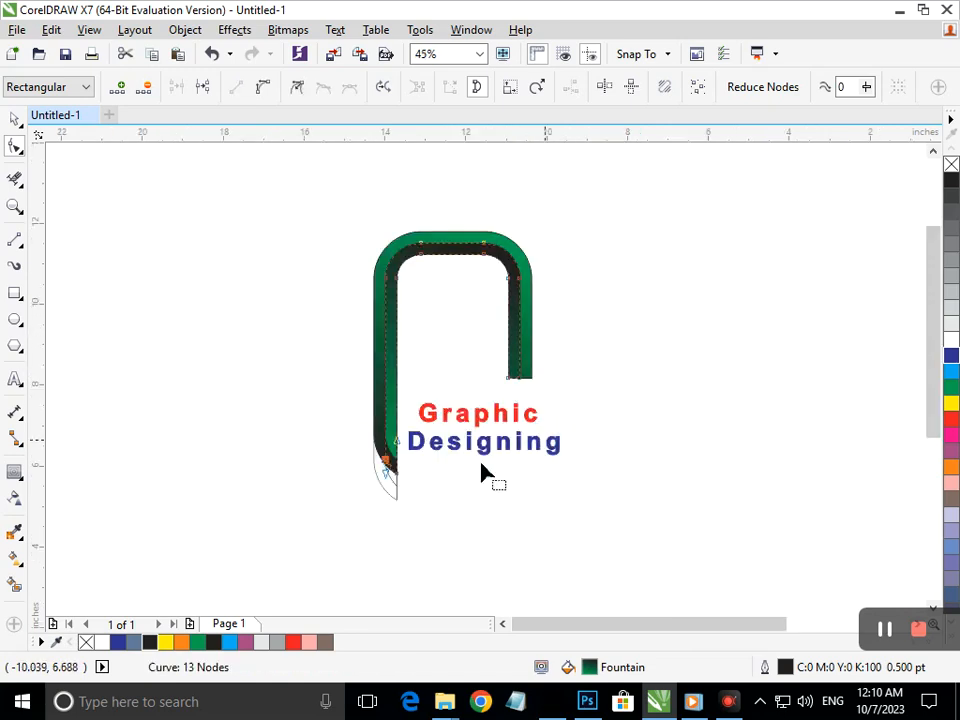
click(15, 180)
drag(301, 471, 429, 518)
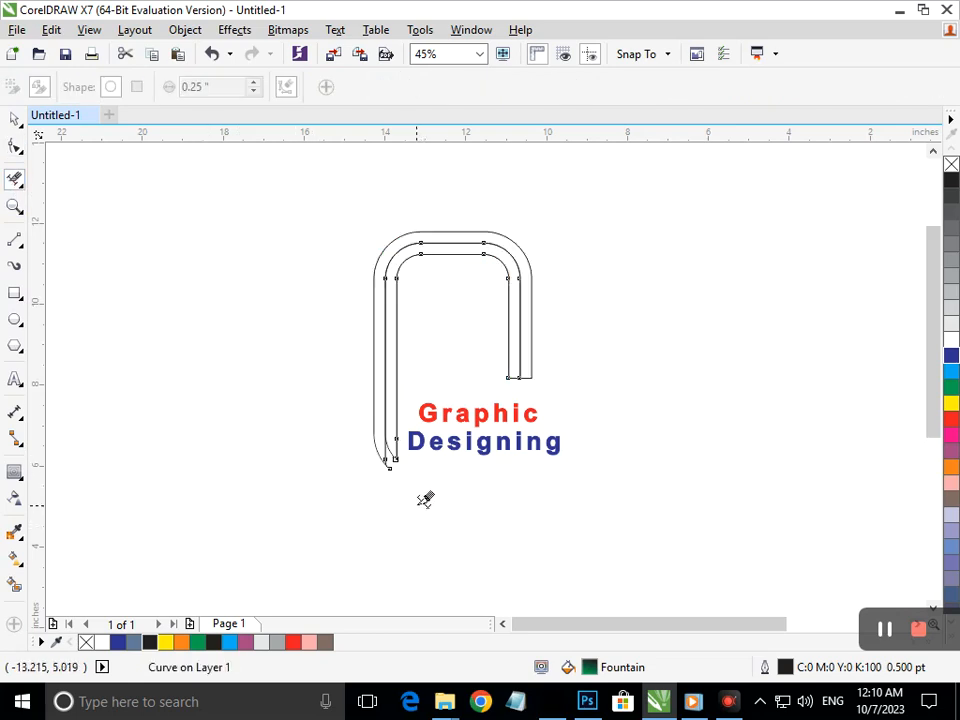
key(F2)
drag(355, 422, 451, 508)
drag(452, 444, 355, 517)
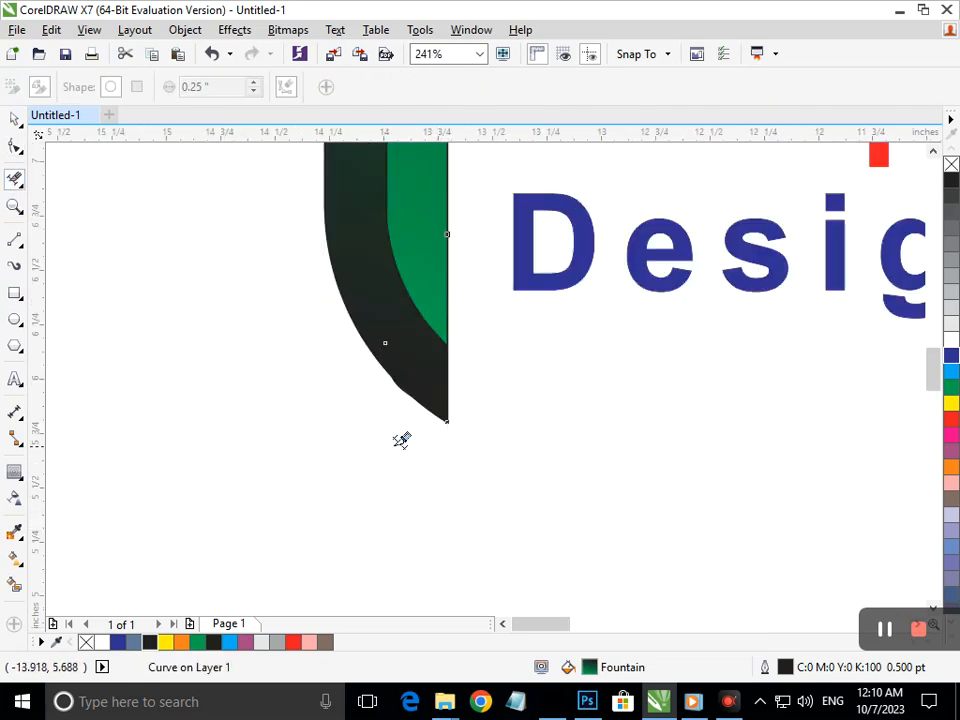
key(F3)
click(14, 120)
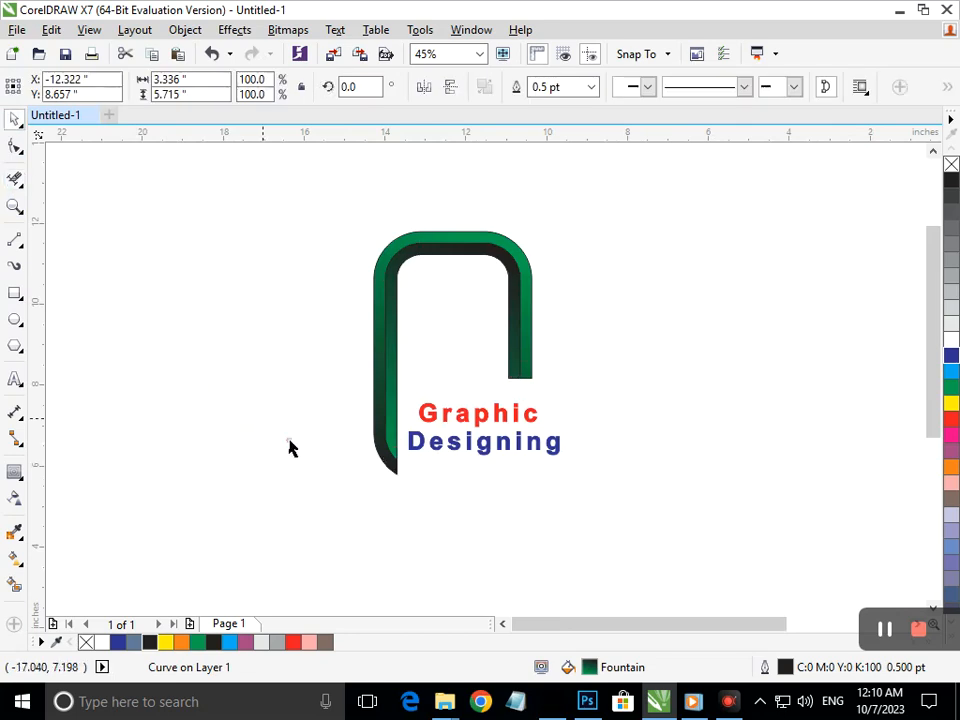
click(291, 449)
key(F2)
drag(358, 435, 475, 512)
drag(316, 323, 439, 405)
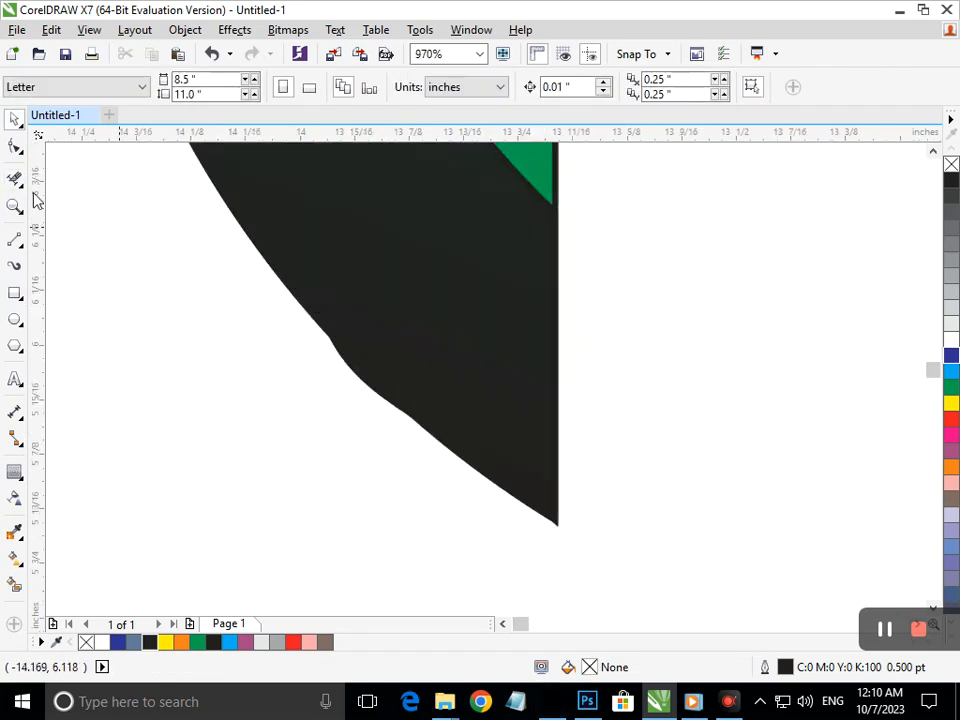
click(16, 150)
click(365, 390)
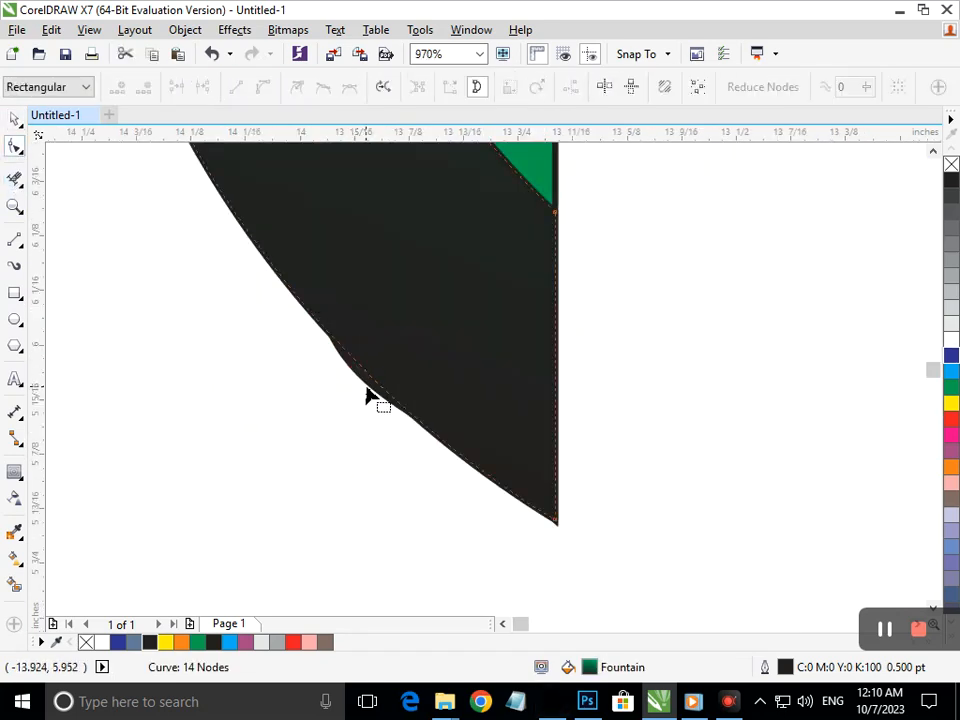
click(14, 120)
click(204, 386)
click(341, 409)
drag(341, 409, 289, 424)
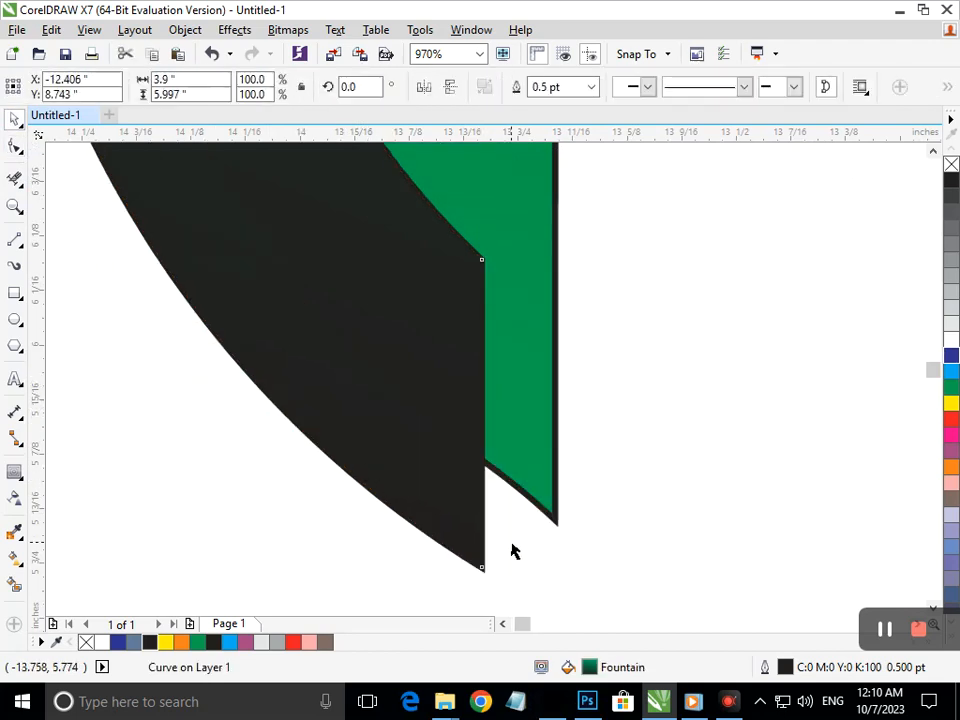
scroll(611, 536, down, 3)
scroll(458, 483, down, 4)
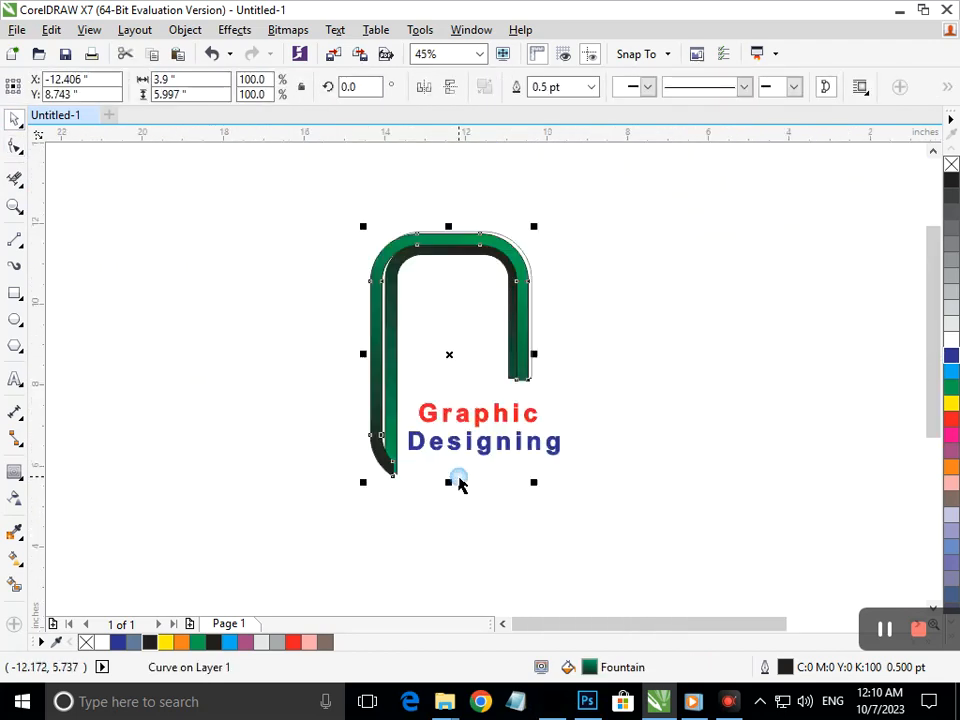
click(430, 535)
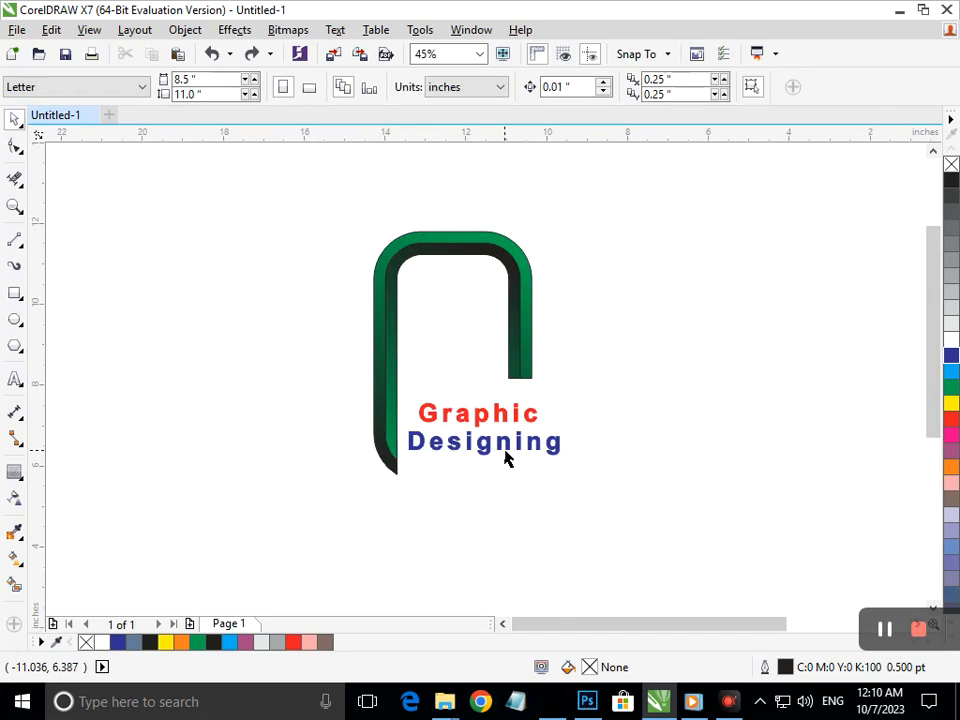
Shorten both legs of the outer and inner frame curves by raising their end nodes
click(381, 459)
drag(351, 517, 408, 412)
drag(395, 478, 401, 428)
click(394, 460)
drag(401, 502, 405, 422)
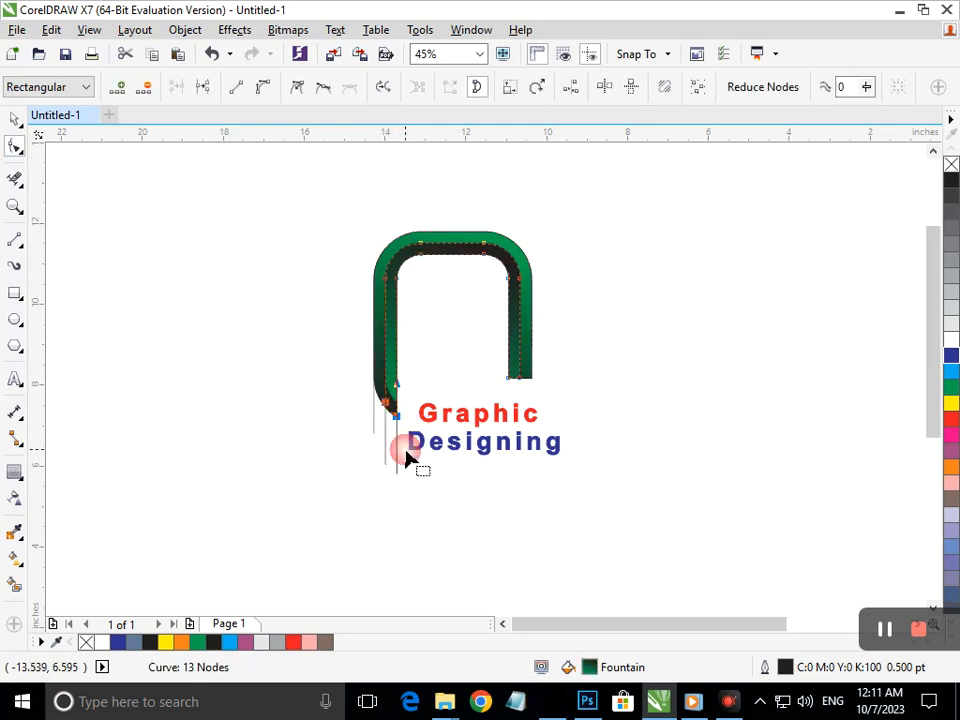
click(414, 482)
drag(508, 382, 529, 358)
click(527, 376)
click(537, 404)
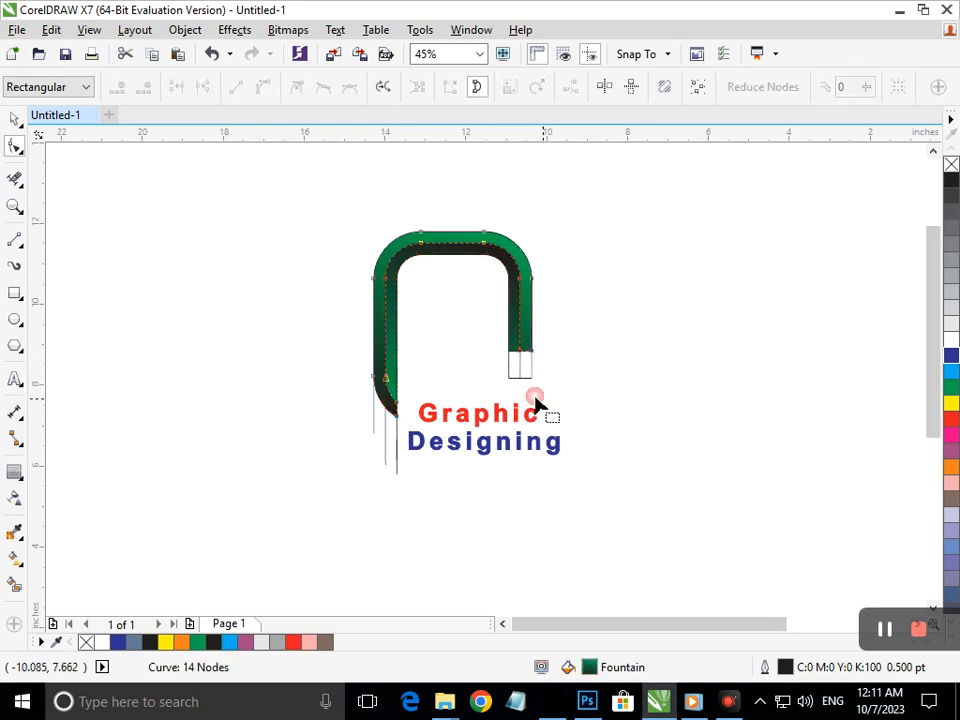
Trim the leftover box at the right leg and the stray line on the left
click(17, 183)
drag(449, 374, 590, 379)
drag(362, 426, 285, 438)
scroll(410, 433, up, 4)
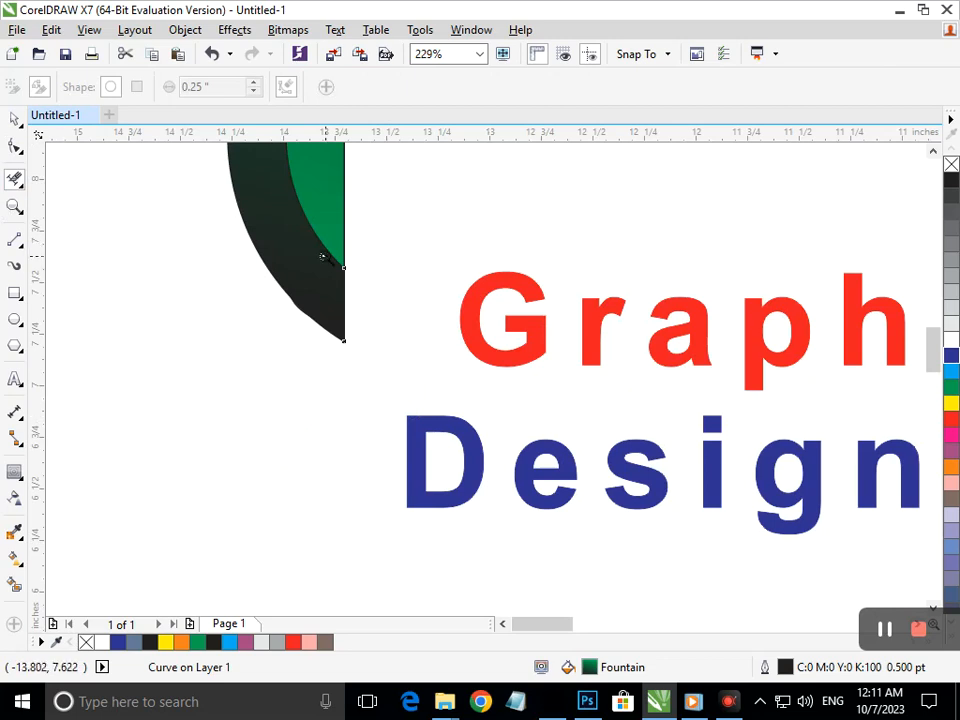
scroll(488, 396, down, 4)
right_click(488, 397)
Move the Graphic Designing text higher in the frame and scale it down to about 38.3 pt
double_click(17, 122)
click(381, 467)
click(497, 440)
drag(498, 443, 494, 412)
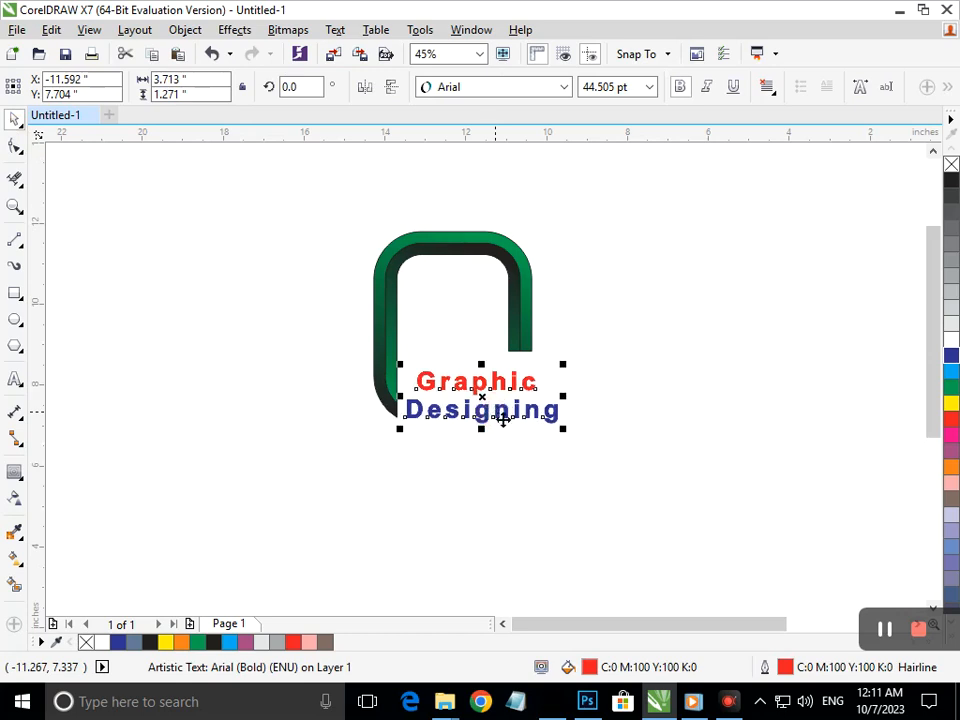
click(530, 487)
drag(499, 415, 497, 404)
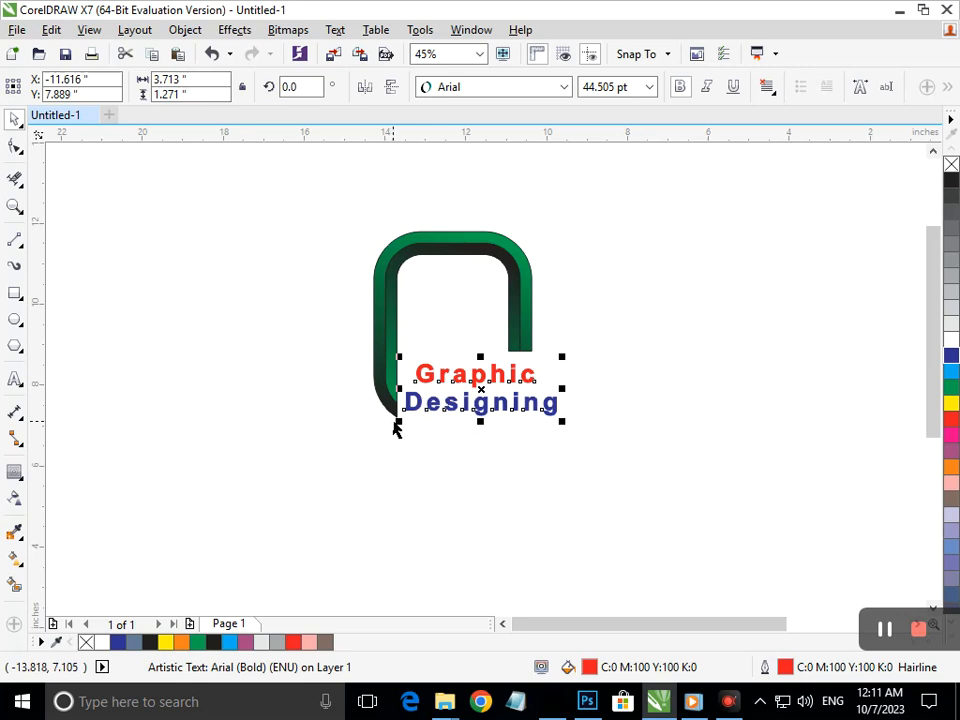
drag(400, 424, 424, 400)
click(435, 463)
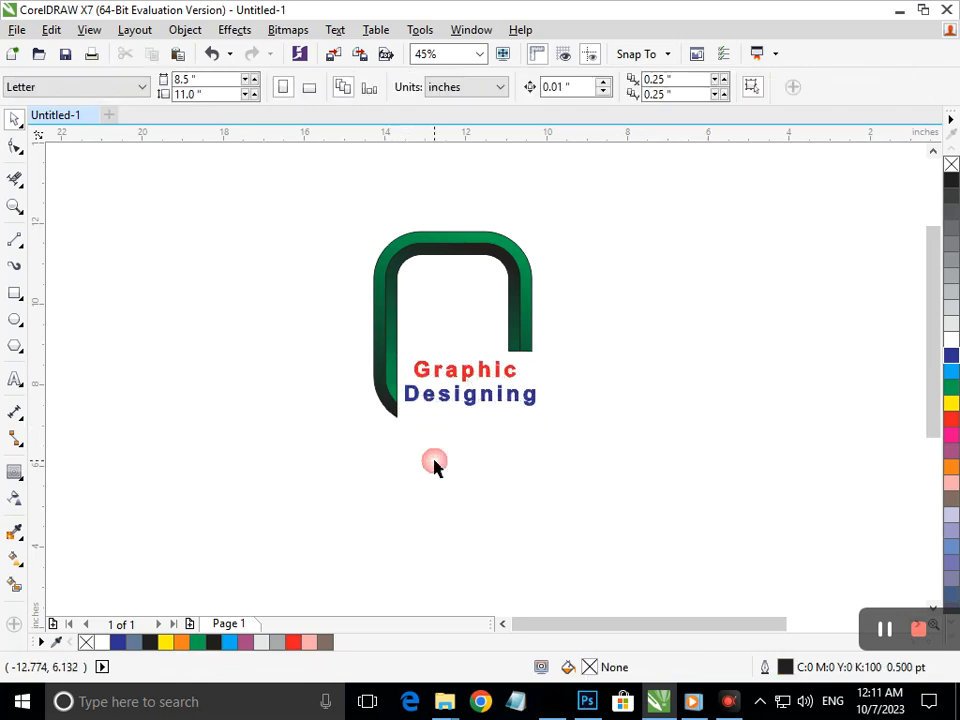
click(12, 242)
Draw a 2.921" horizontal line under Designing and drop a copy just below it
mouse_move(410, 409)
mouse_down()
mouse_move(587, 433)
mouse_move(523, 409)
mouse_move(537, 409)
mouse_up()
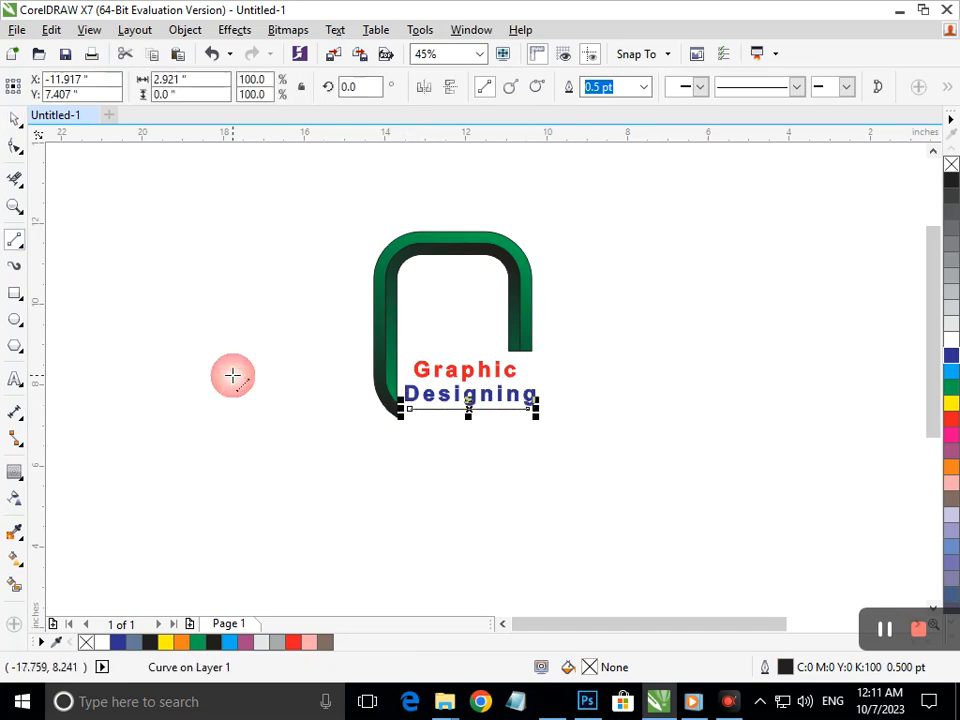
click(14, 118)
click(148, 302)
drag(460, 416, 460, 420)
right_click(460, 420)
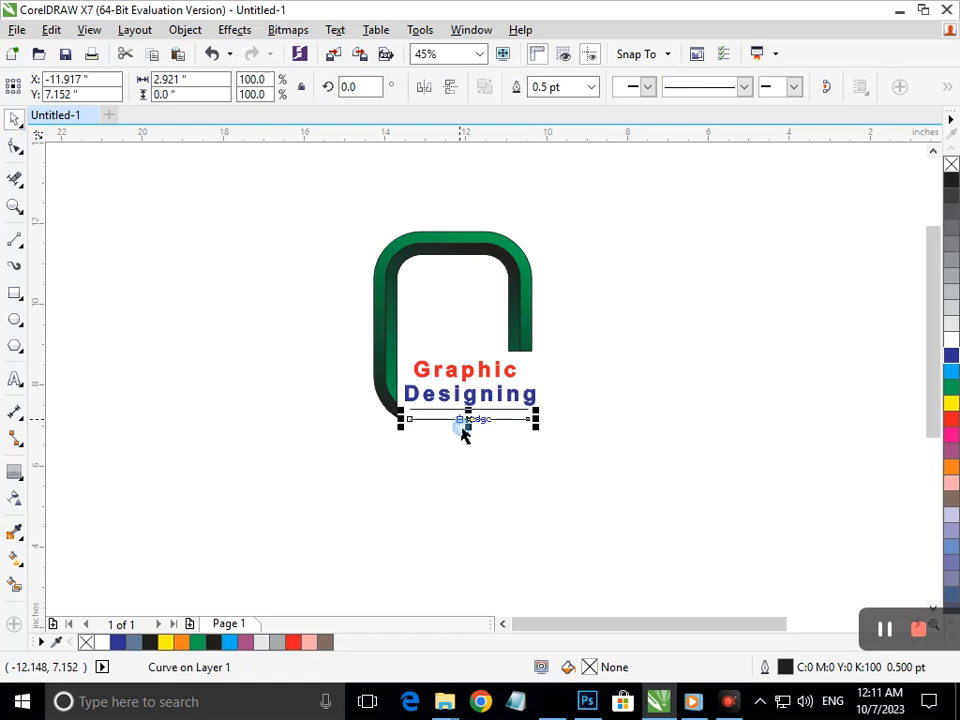
click(495, 498)
key(F2)
drag(344, 349, 588, 467)
Set the outline width of both lines to 8 pt
click(568, 379)
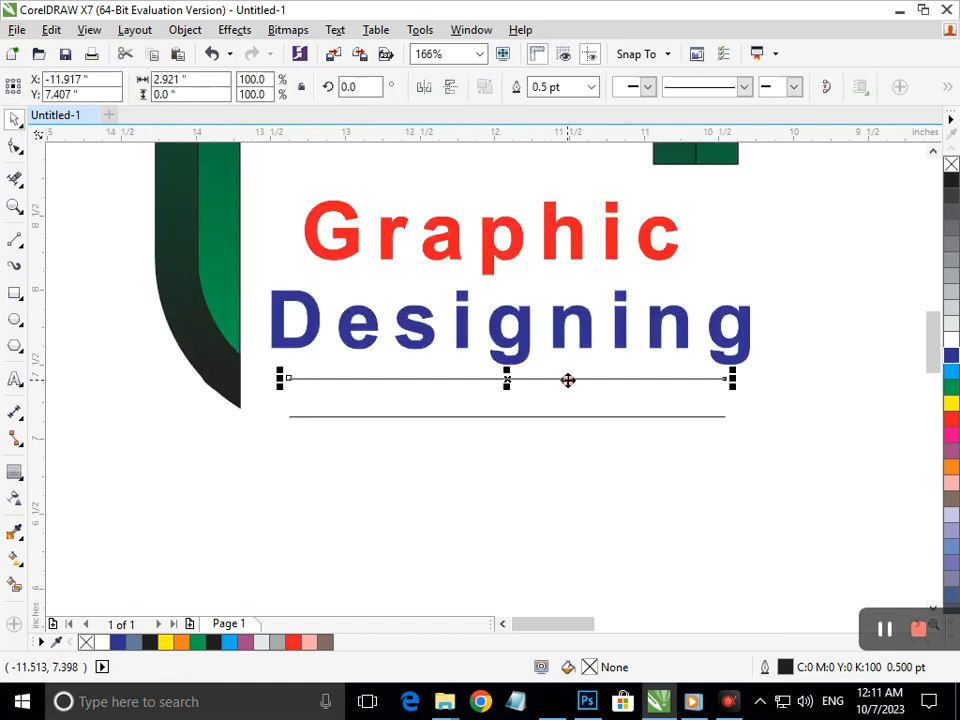
click(591, 87)
click(542, 288)
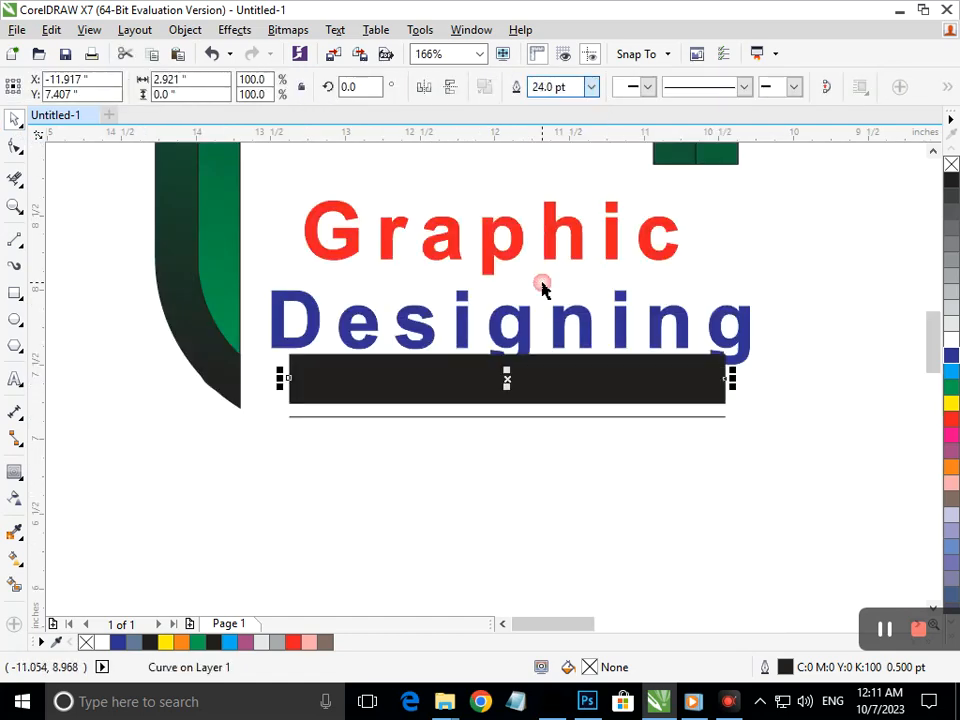
click(591, 87)
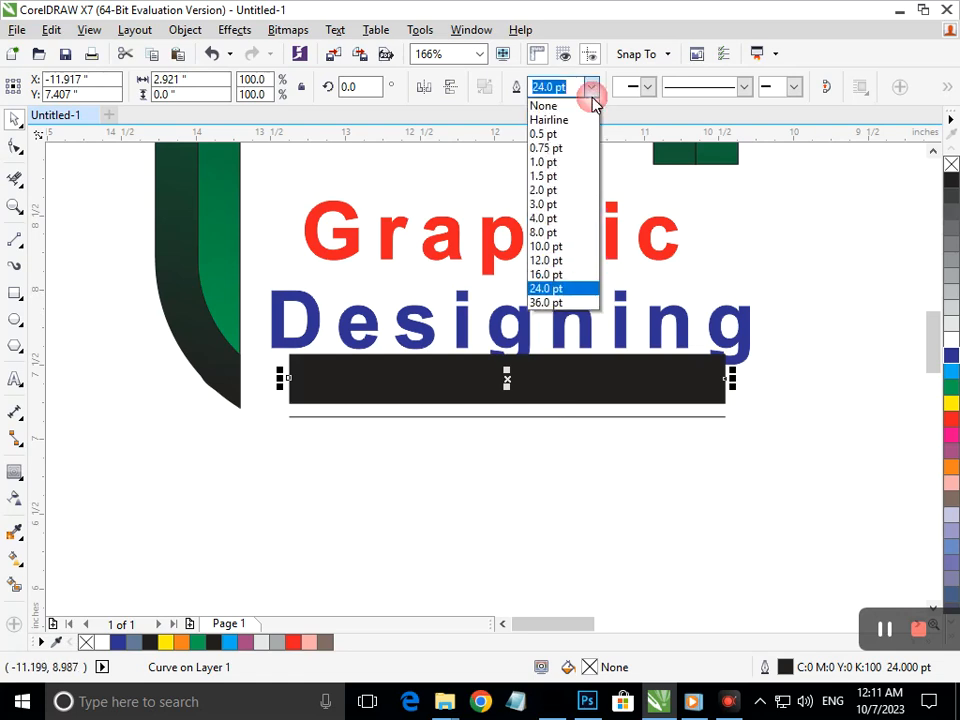
click(561, 240)
click(575, 440)
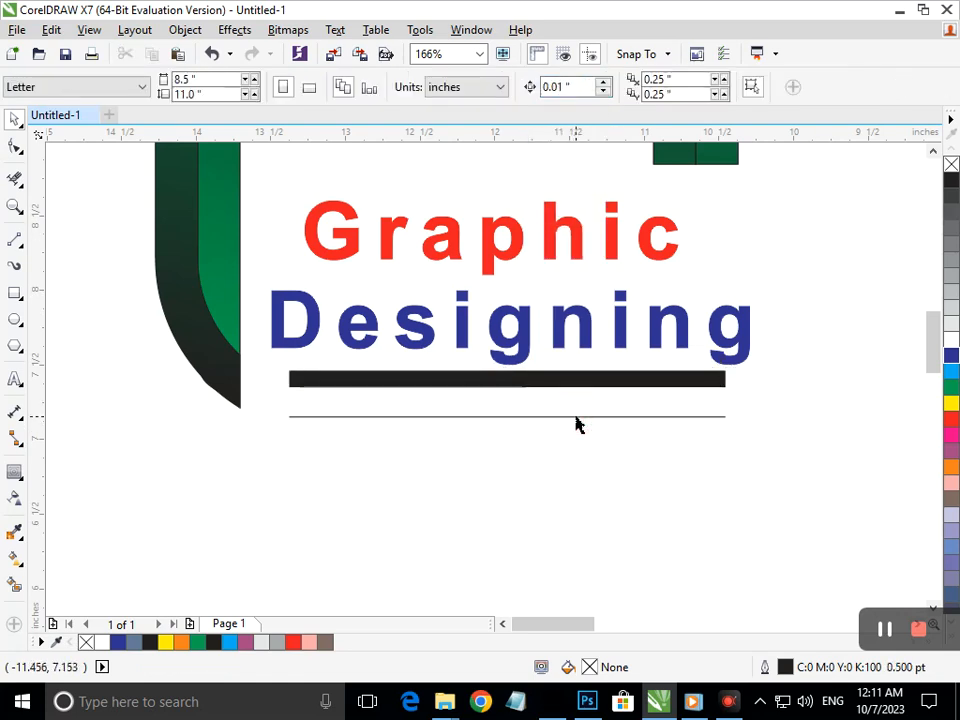
click(576, 418)
click(591, 87)
click(564, 229)
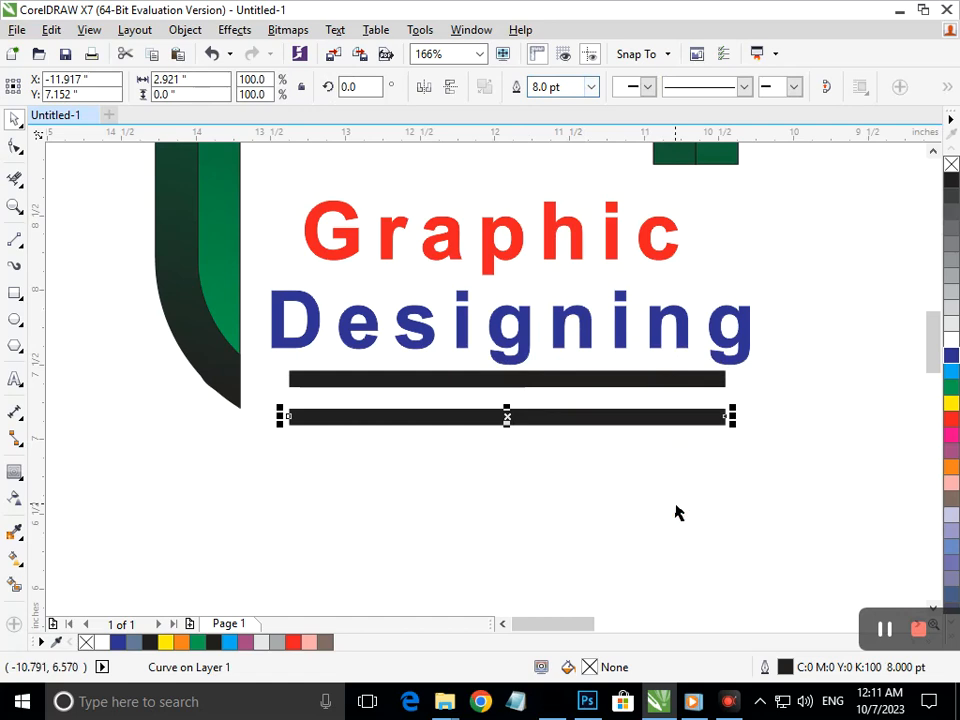
click(675, 512)
Try dragging the lower bar's right end, then undo the change
scroll(490, 460, down, 3)
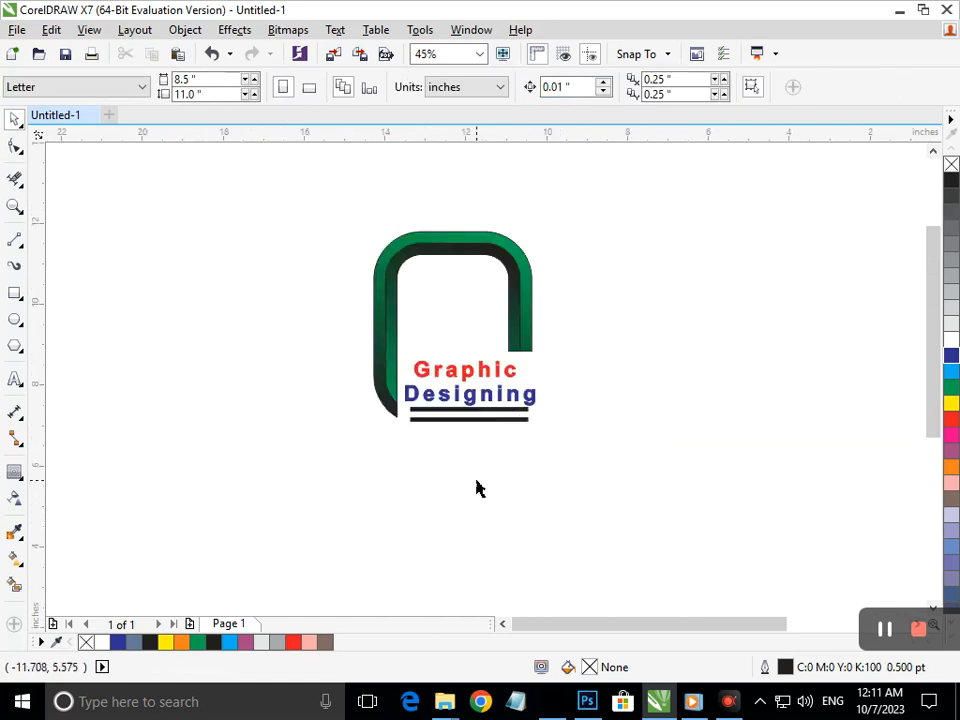
click(506, 425)
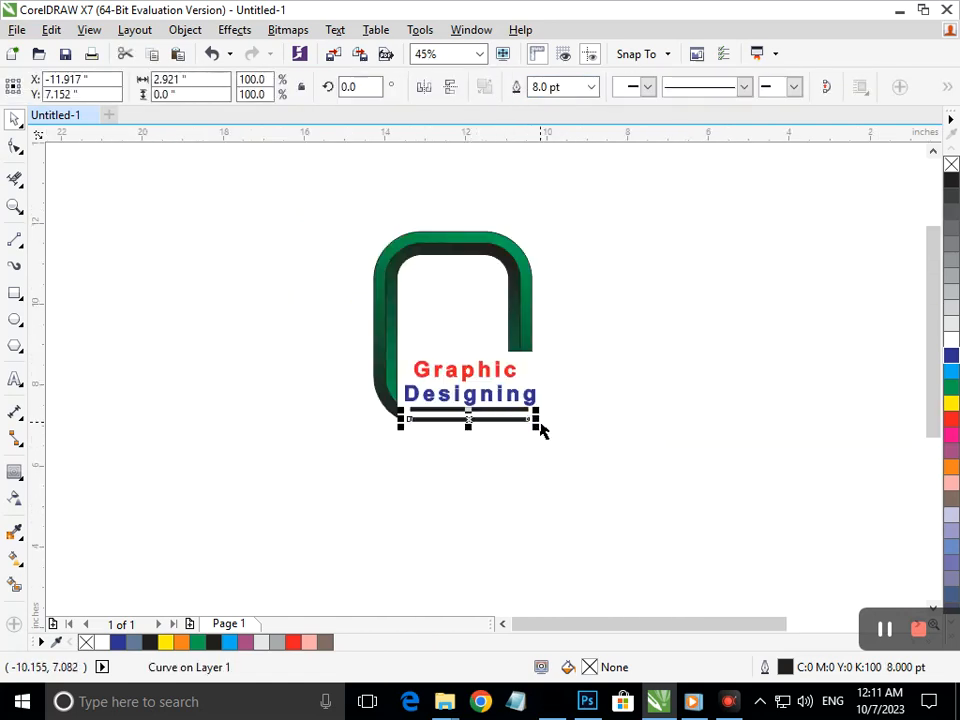
drag(537, 421, 539, 456)
click(507, 494)
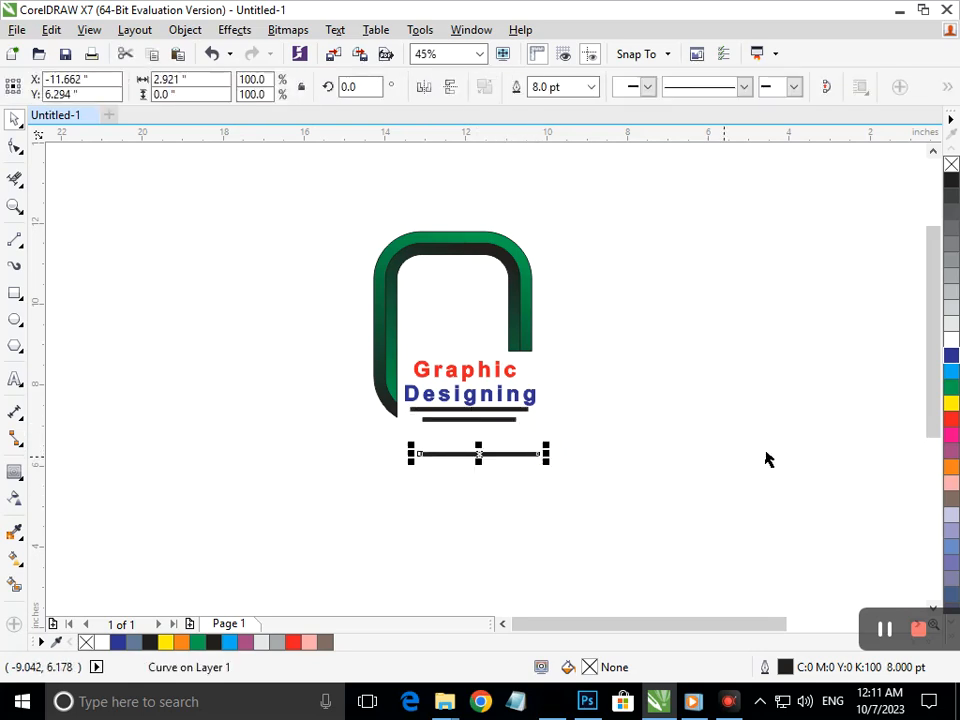
key(ctrl+z)
Colour the lower bar red and the upper bar blue, both fill and outline
click(953, 437)
right_click(953, 437)
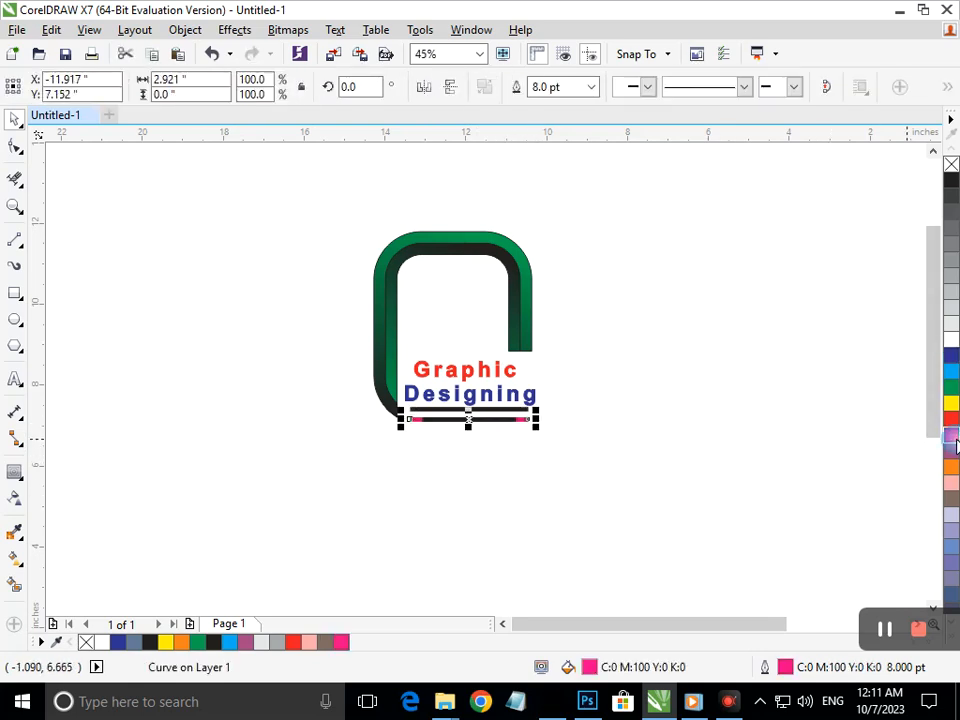
click(524, 526)
click(523, 420)
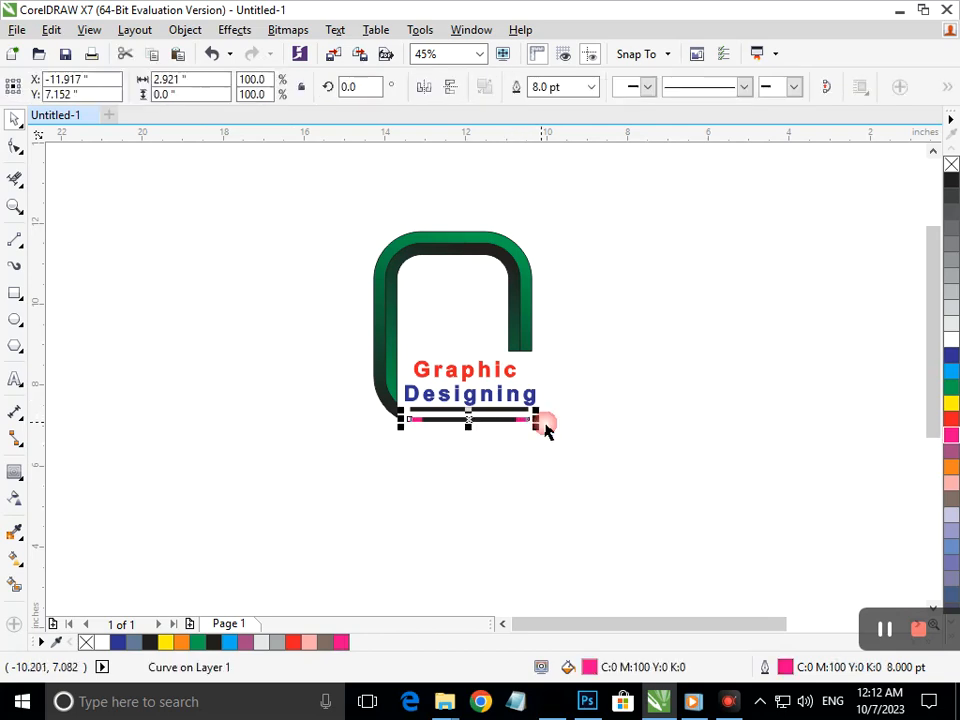
click(952, 425)
right_click(952, 425)
click(692, 500)
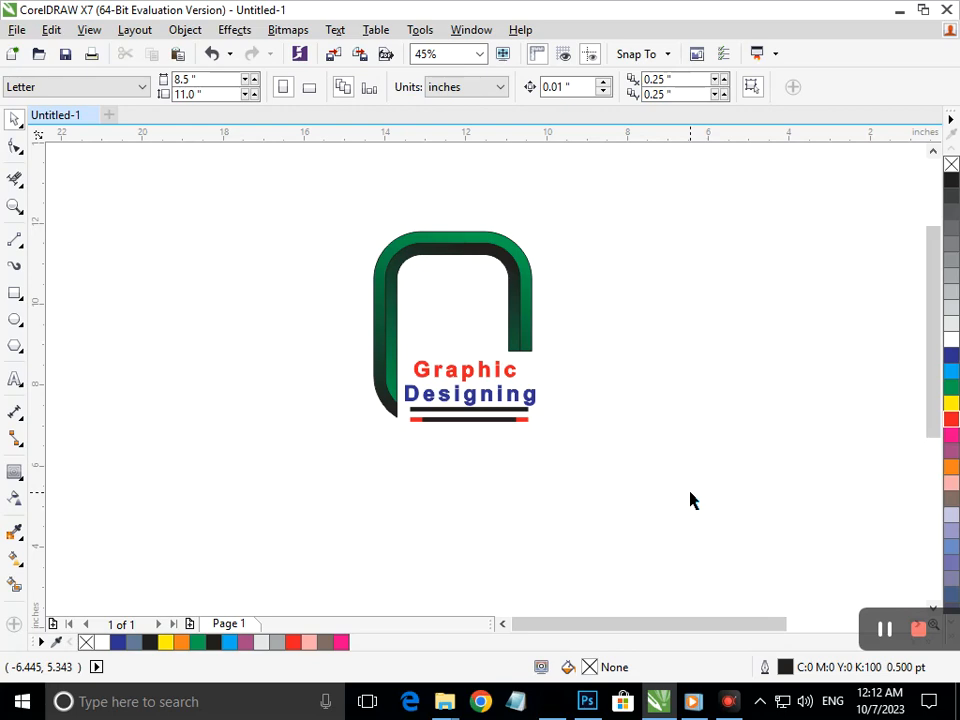
click(469, 411)
click(951, 355)
right_click(951, 355)
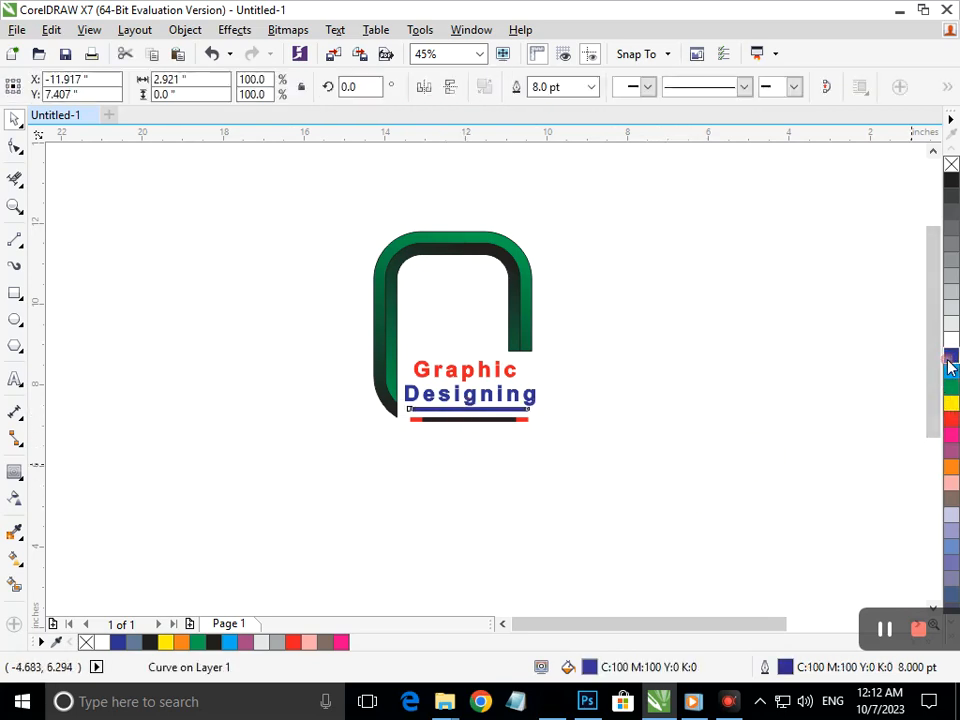
Zoom in on the square of diagonal triangles and select just its right triangle
click(563, 514)
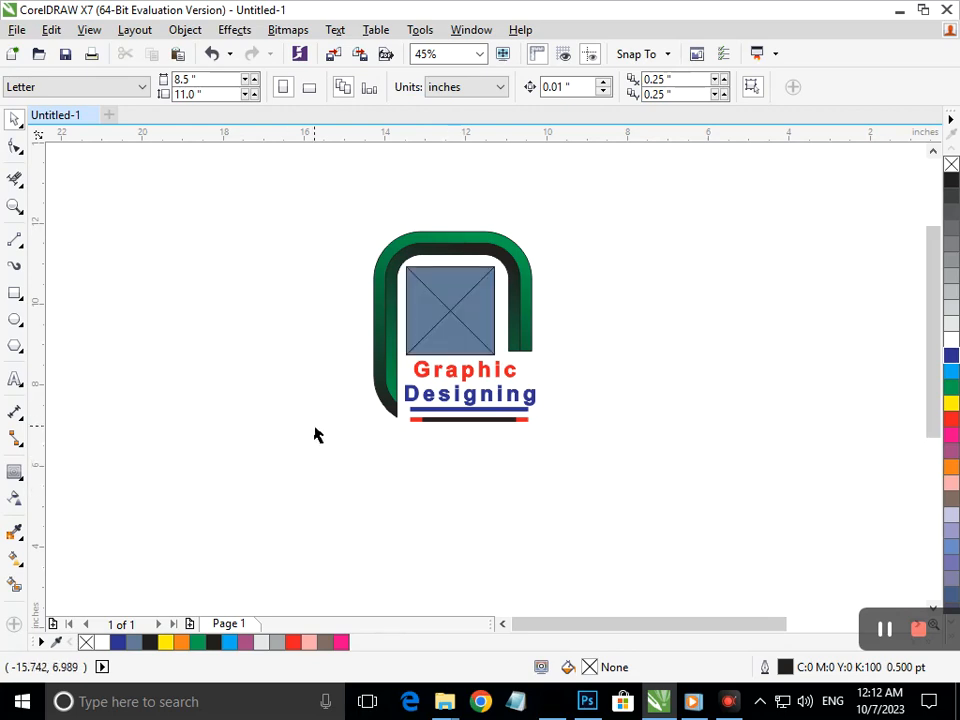
drag(348, 261, 538, 392)
key(F2)
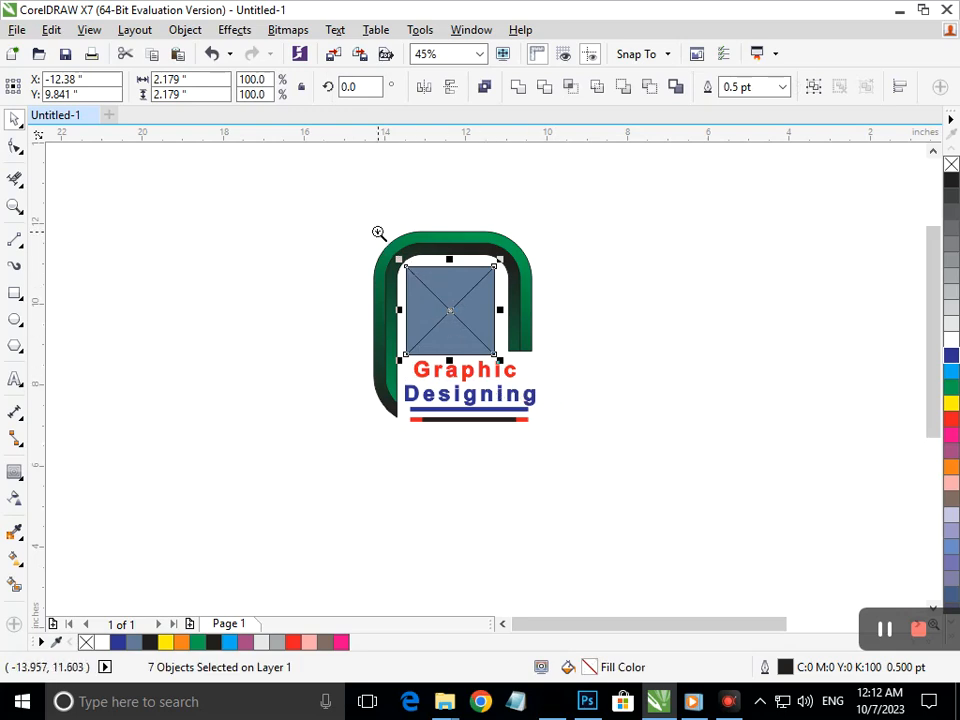
drag(379, 231, 495, 407)
click(786, 430)
click(443, 384)
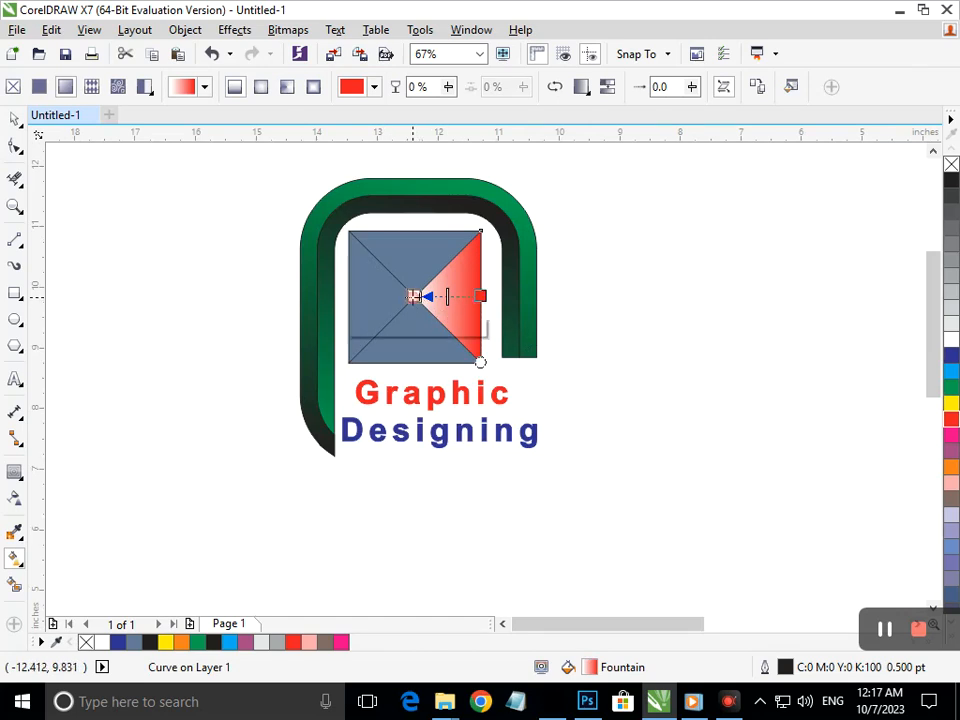
Make the right gradient start black, and fill the top triangle green fading to black at centre
click(414, 296)
click(951, 181)
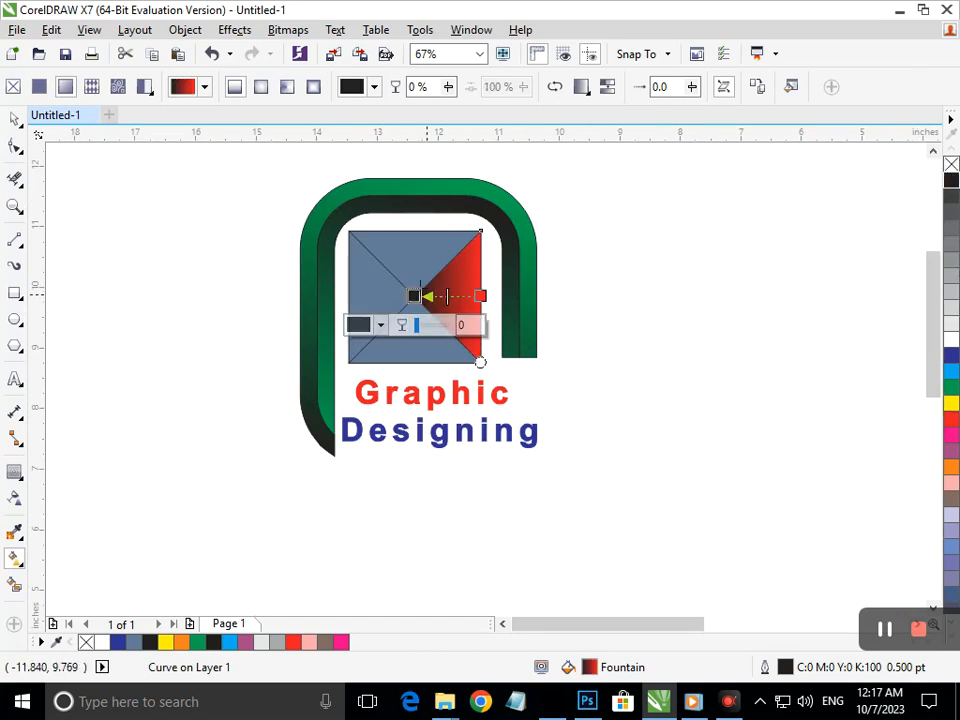
click(414, 250)
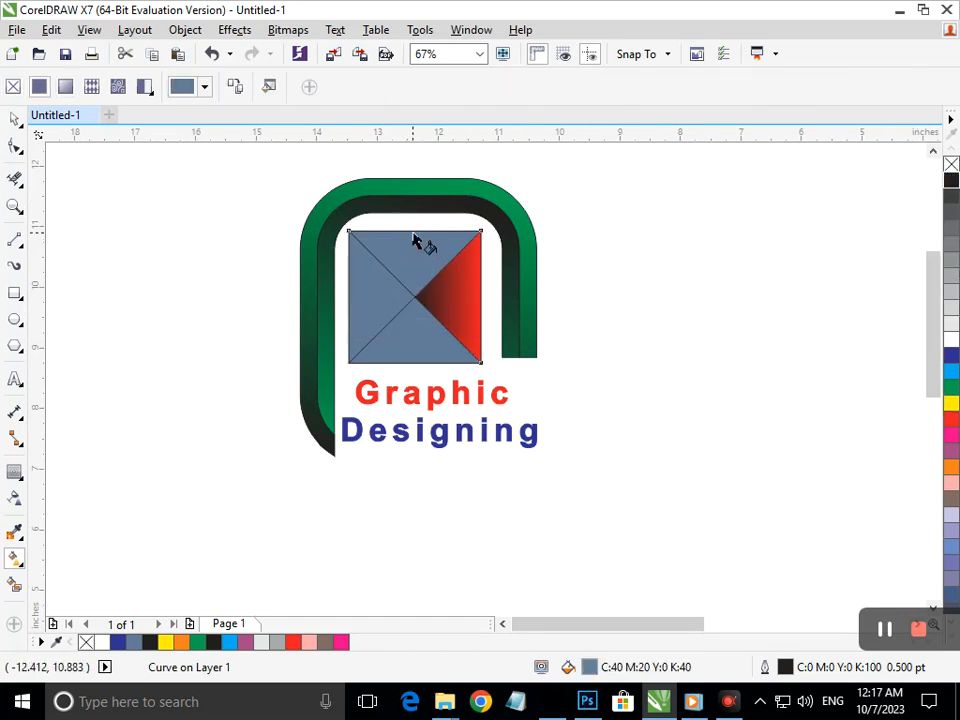
drag(413, 230, 418, 285)
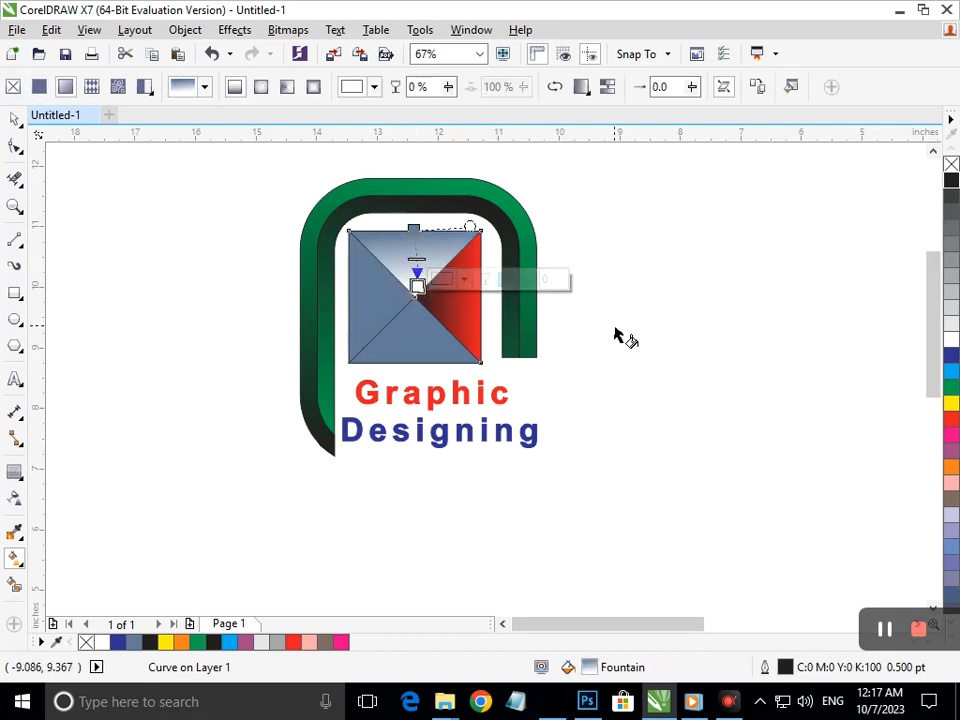
click(413, 229)
click(951, 387)
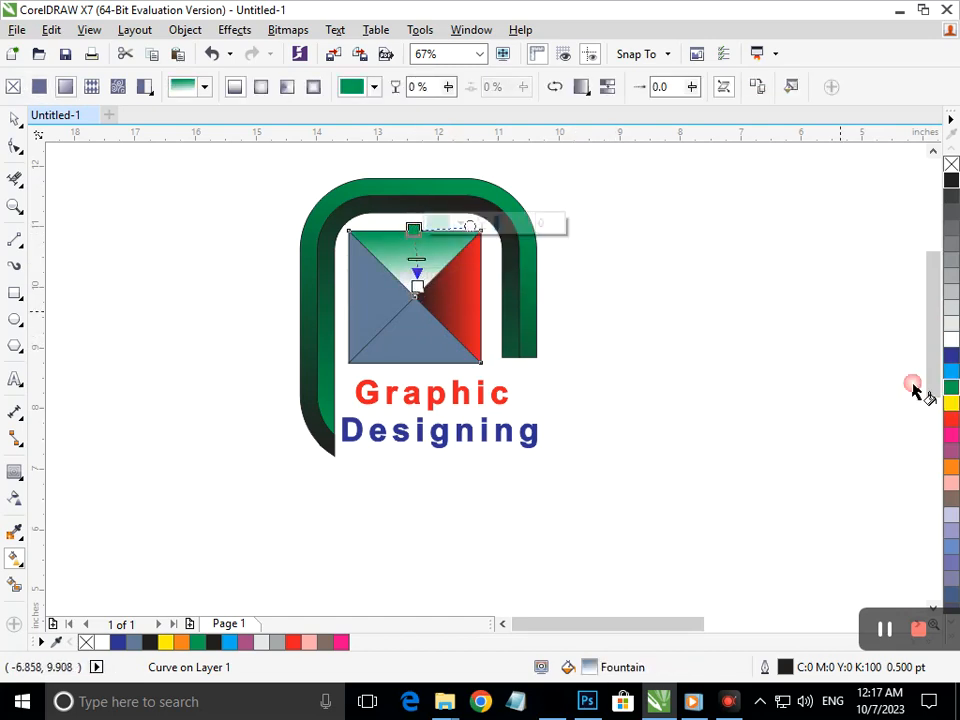
click(417, 286)
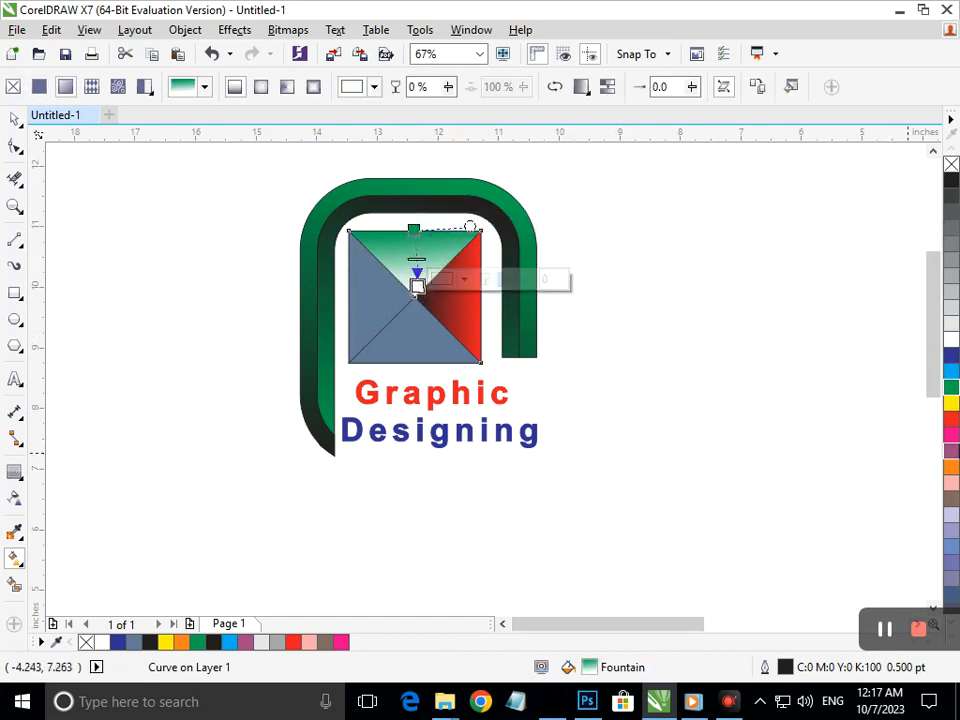
click(951, 180)
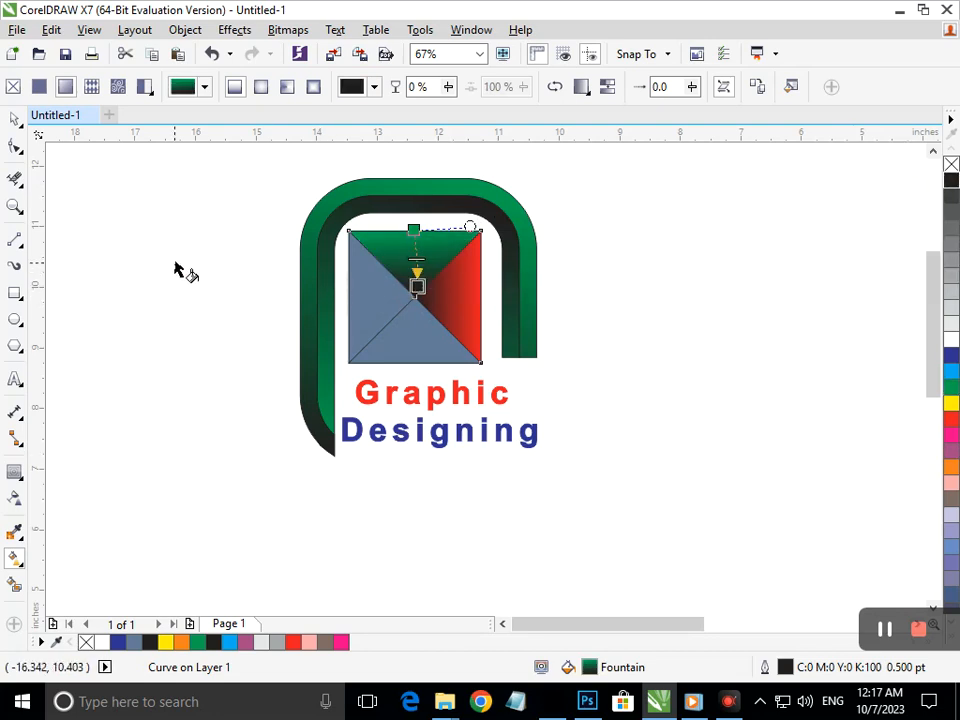
click(14, 120)
Give the left triangle a horizontal blue-to-black fountain fill toward the centre
click(75, 257)
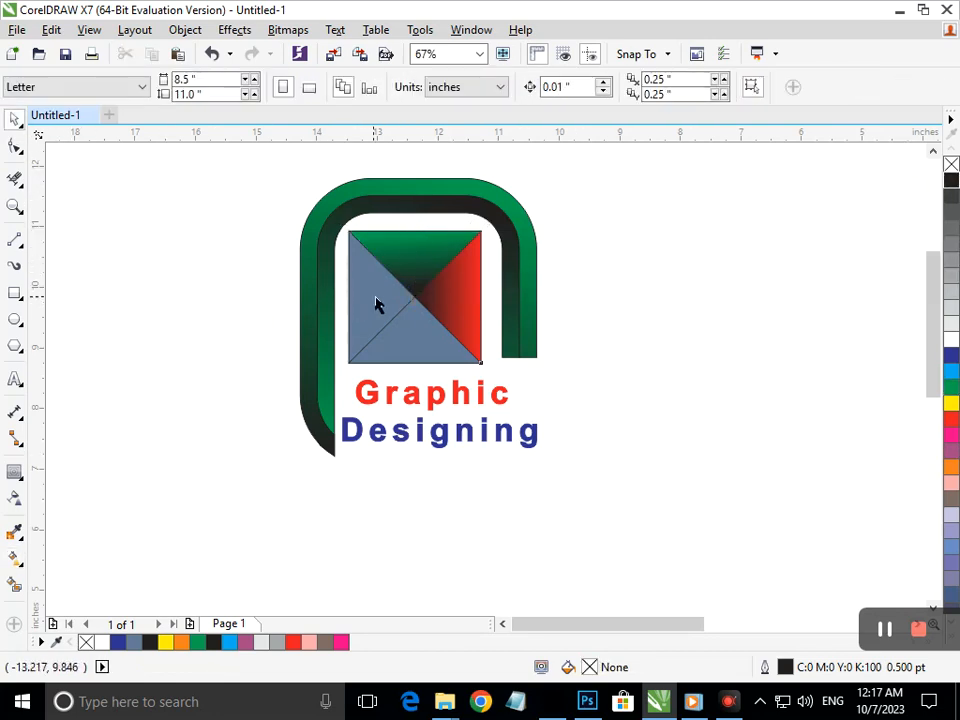
click(377, 304)
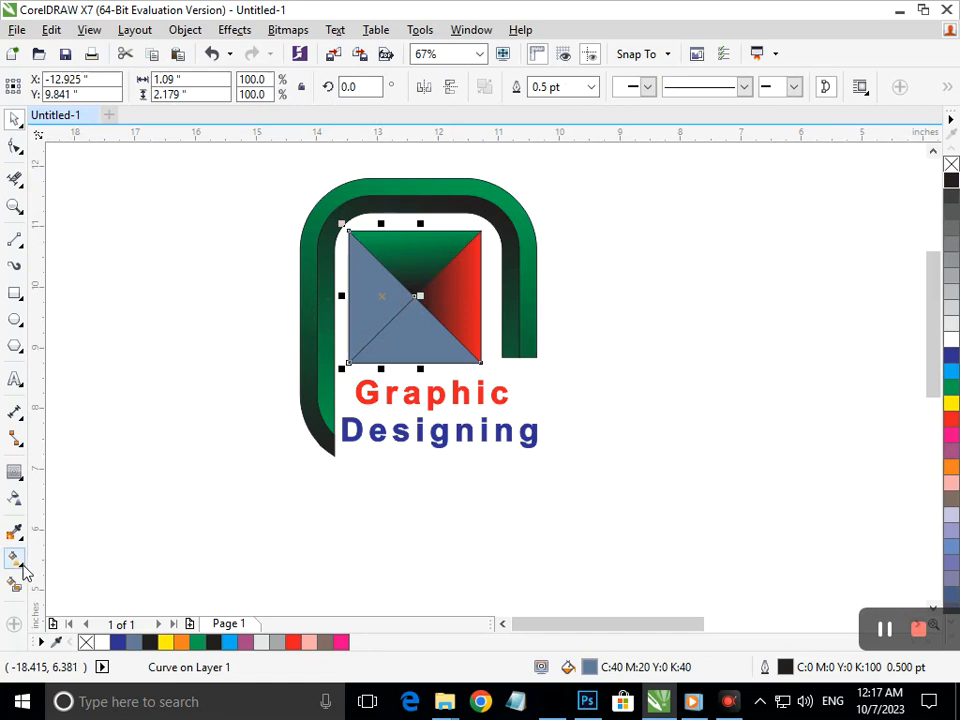
click(18, 561)
drag(352, 318, 419, 296)
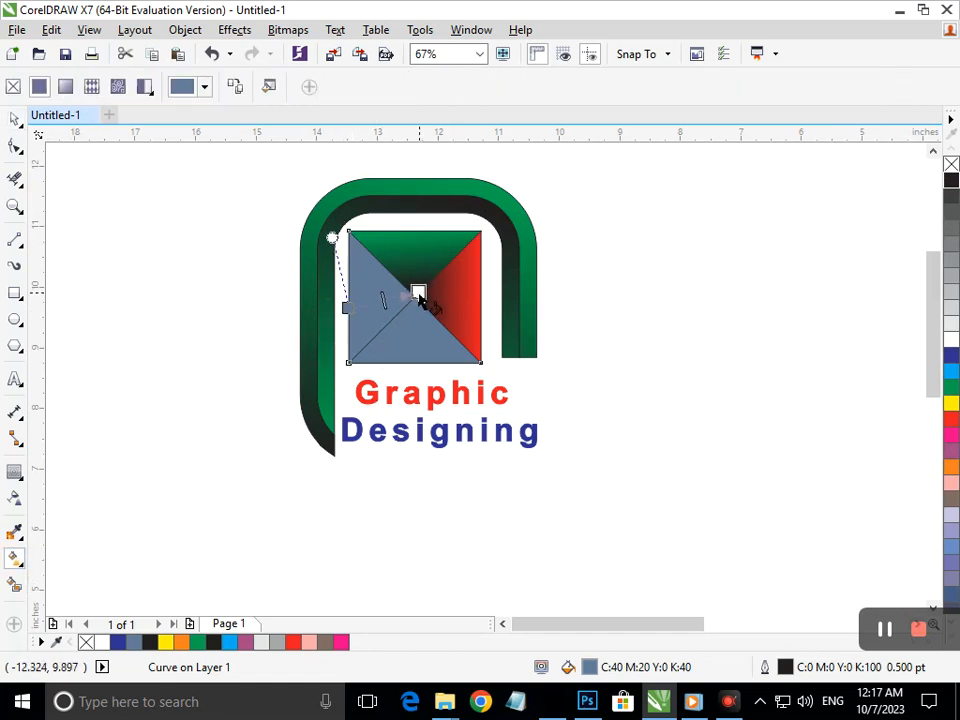
mouse_move(346, 311)
mouse_down()
mouse_move(343, 285)
mouse_move(346, 297)
mouse_up()
click(417, 293)
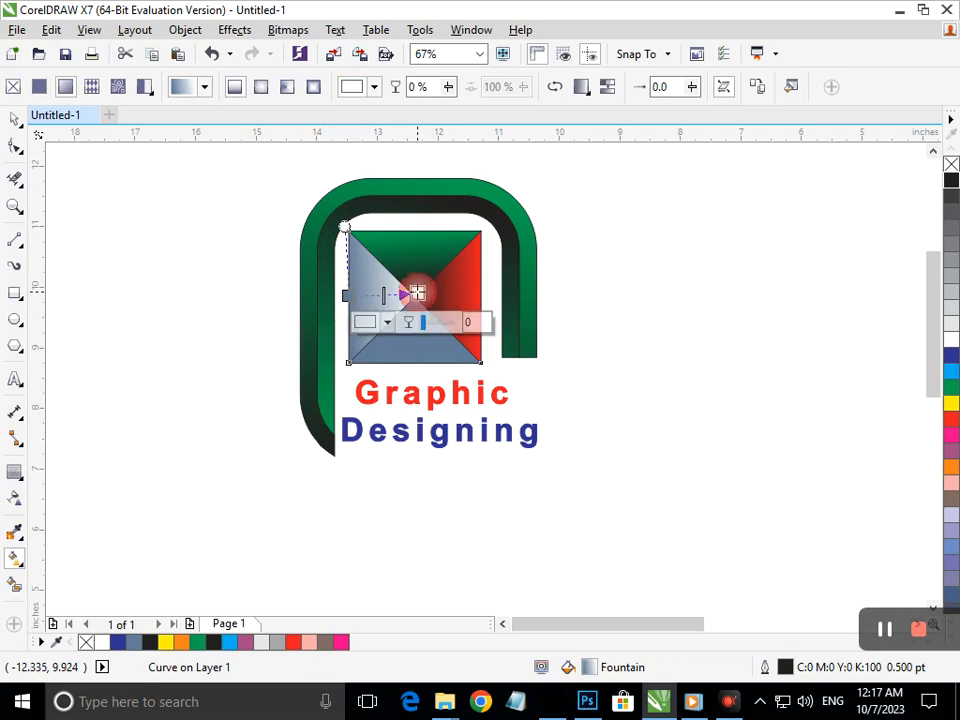
click(951, 181)
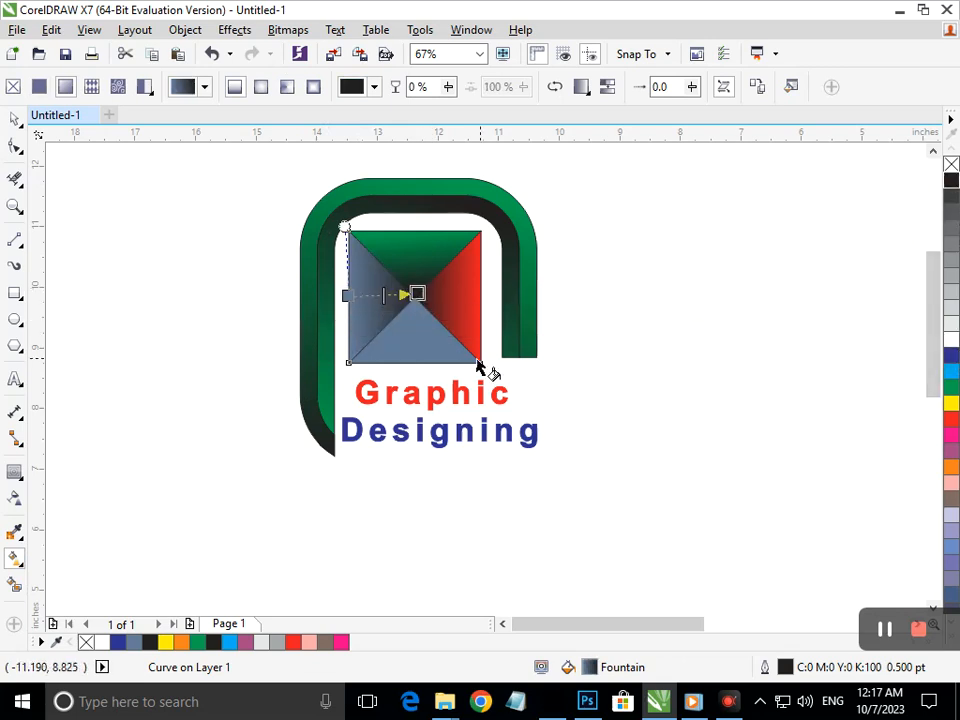
click(346, 295)
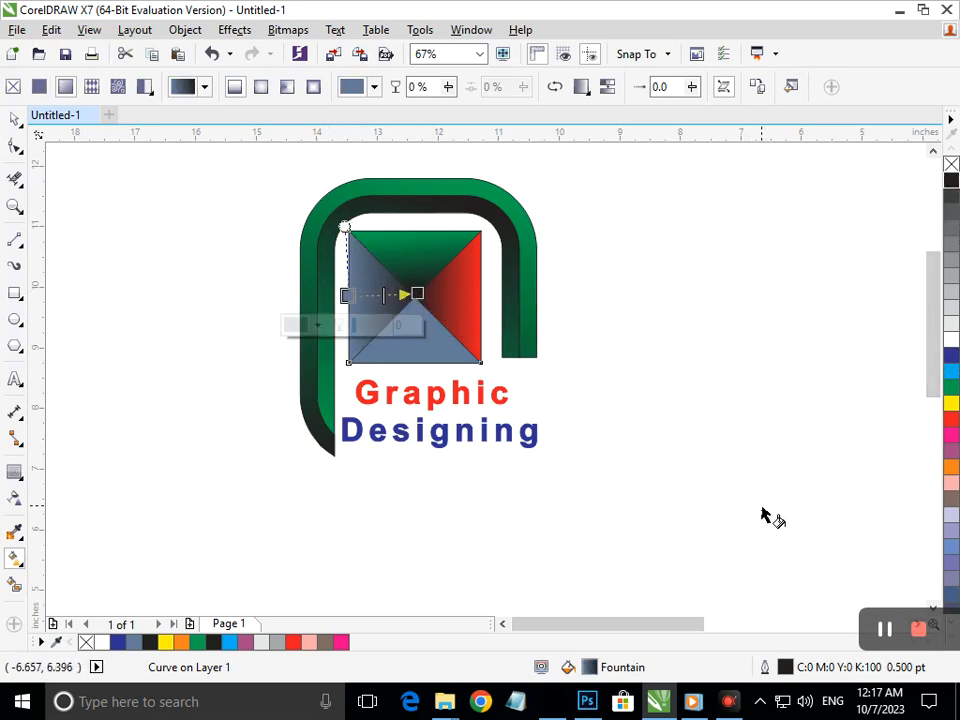
click(951, 358)
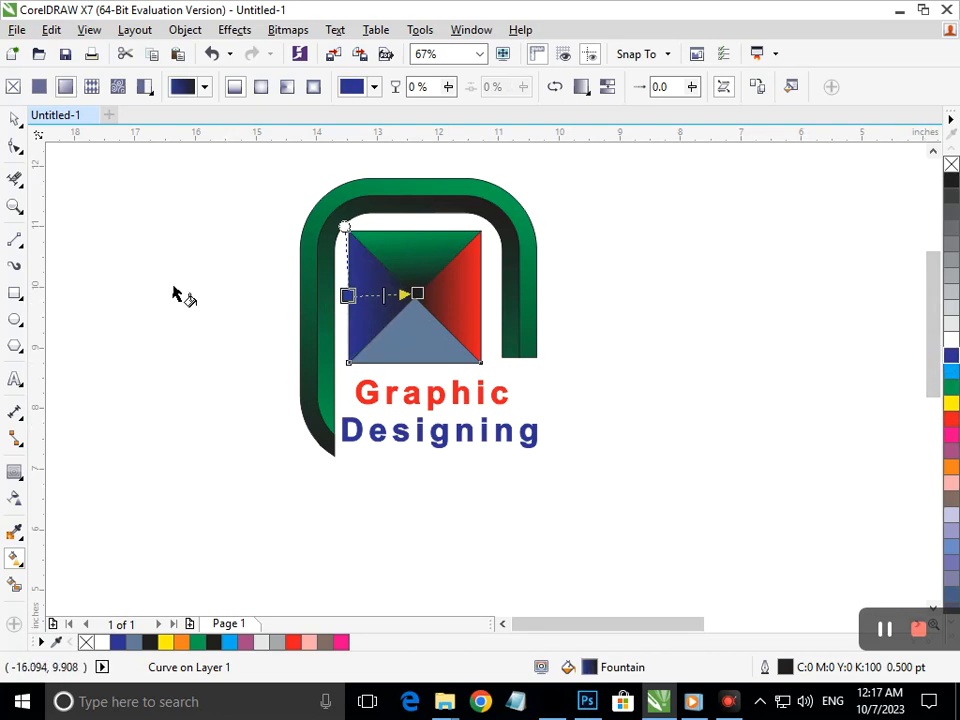
click(14, 119)
click(55, 304)
Give the bottom triangle an orange-to-black fountain fill darkening toward the centre
click(427, 364)
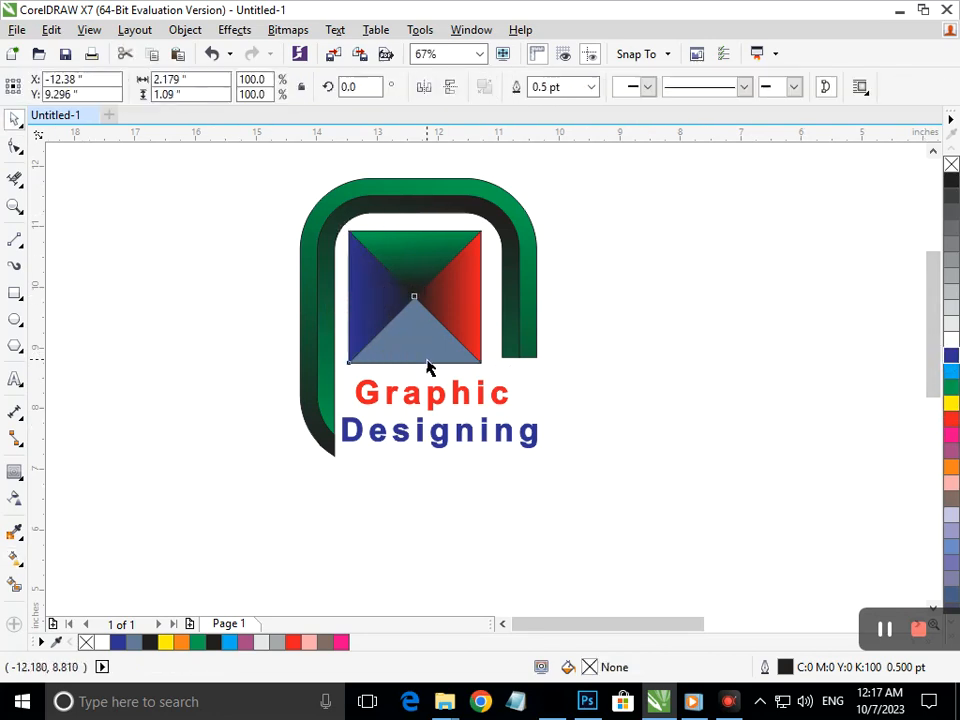
click(24, 565)
drag(418, 370, 414, 296)
click(950, 470)
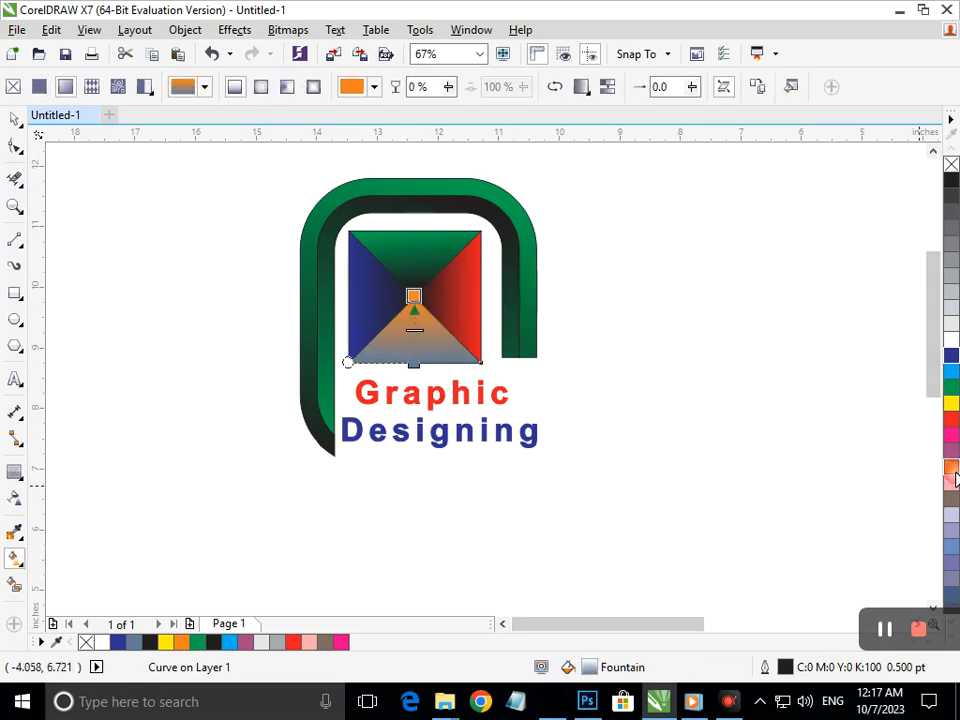
click(413, 362)
click(949, 453)
click(951, 469)
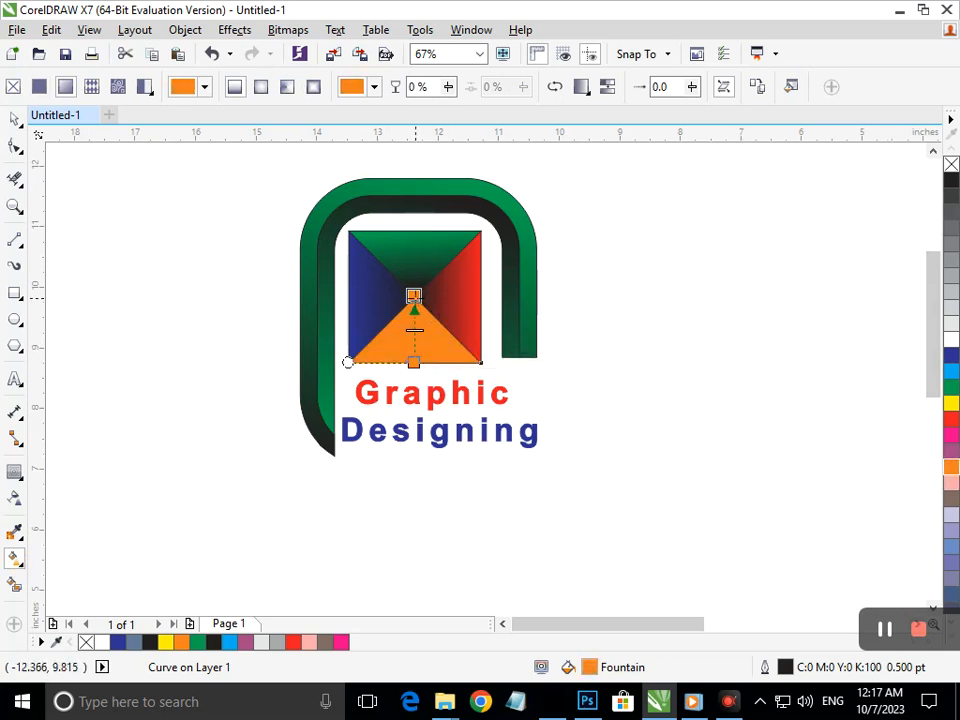
click(951, 181)
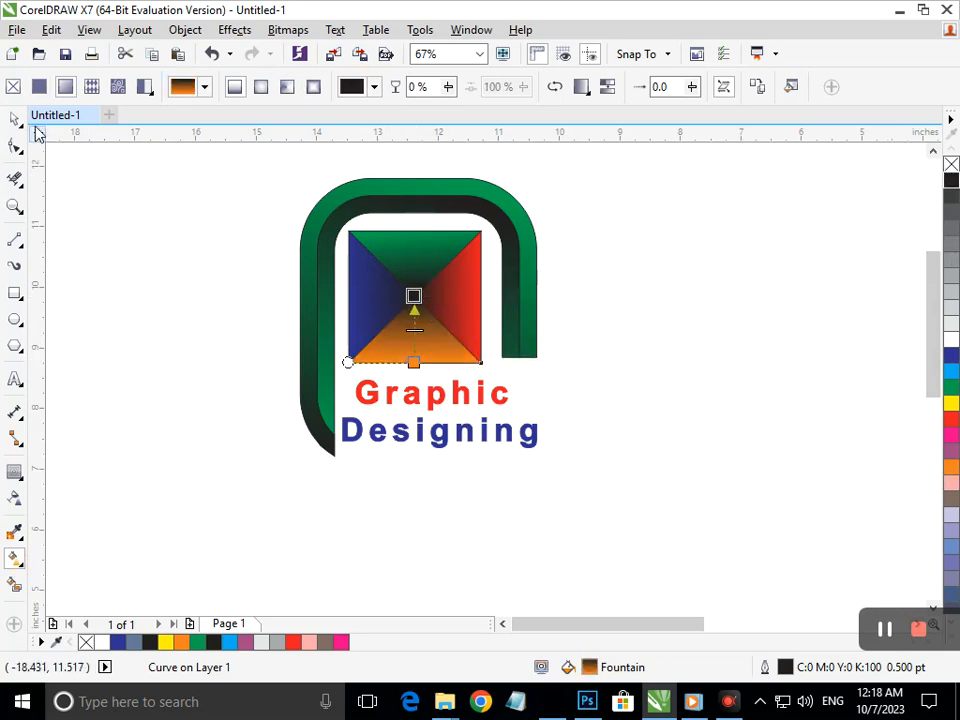
click(14, 118)
click(238, 626)
click(290, 534)
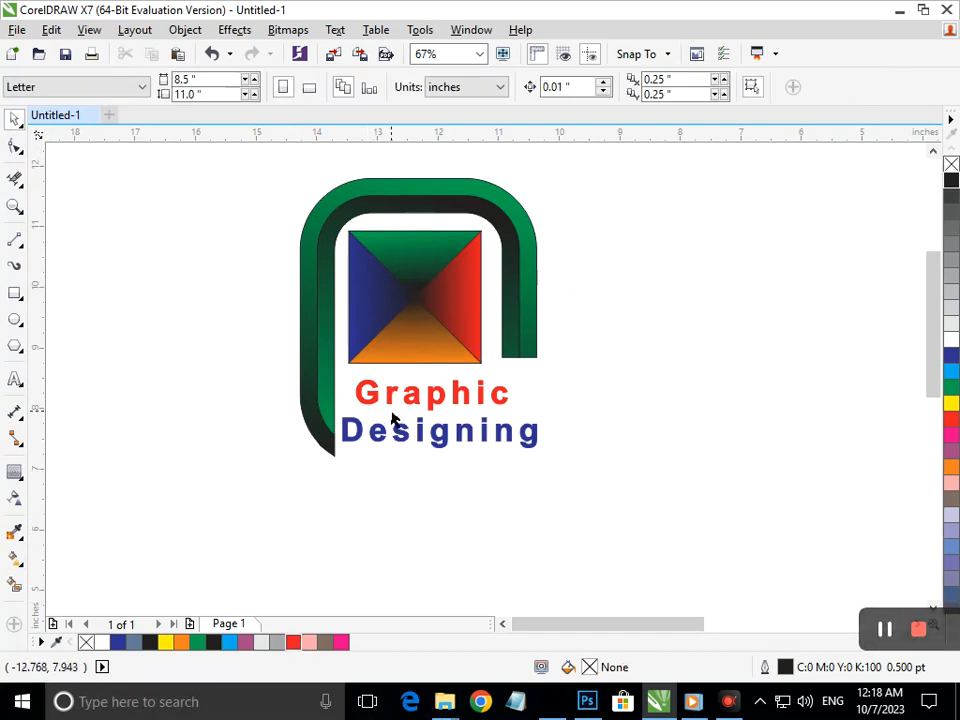
Draw a thin black rectangle under Designing, then delete it
click(14, 292)
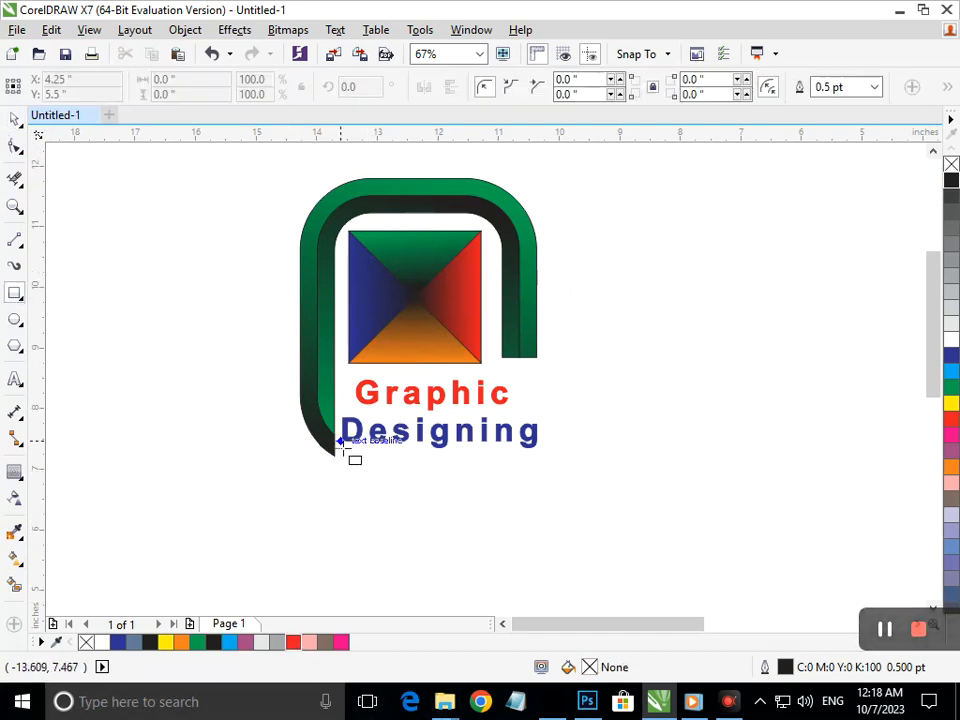
drag(345, 453, 541, 451)
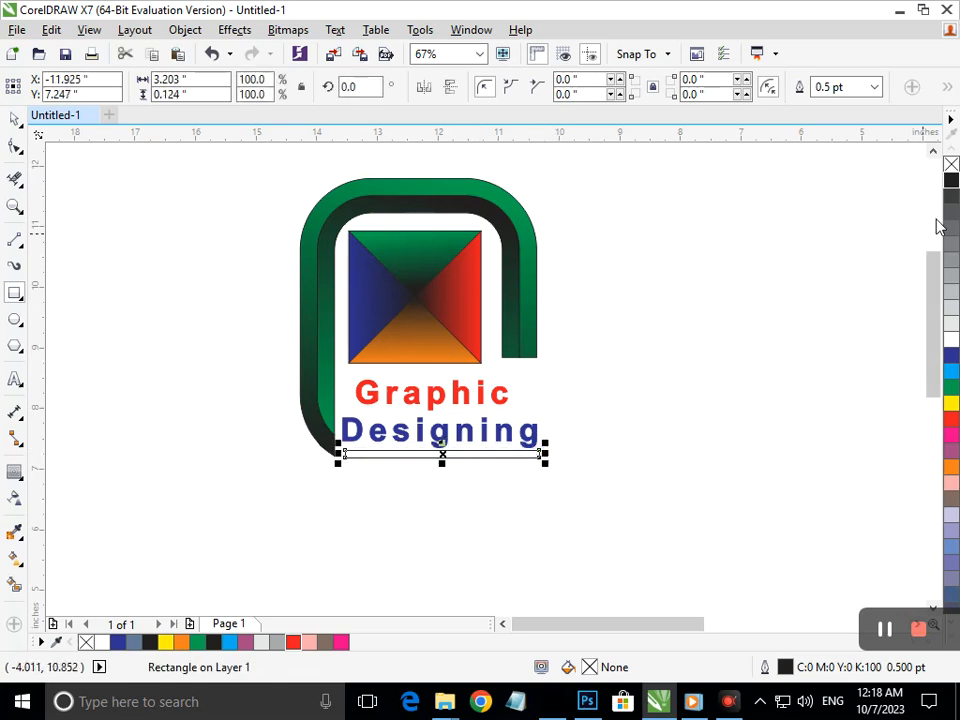
click(951, 186)
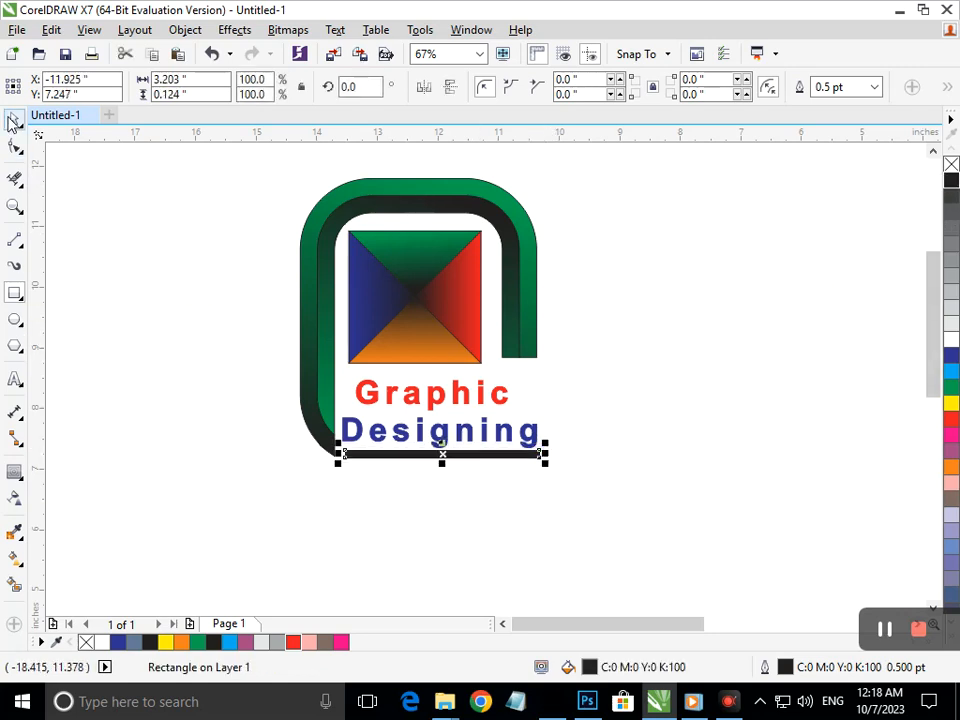
click(11, 120)
click(333, 478)
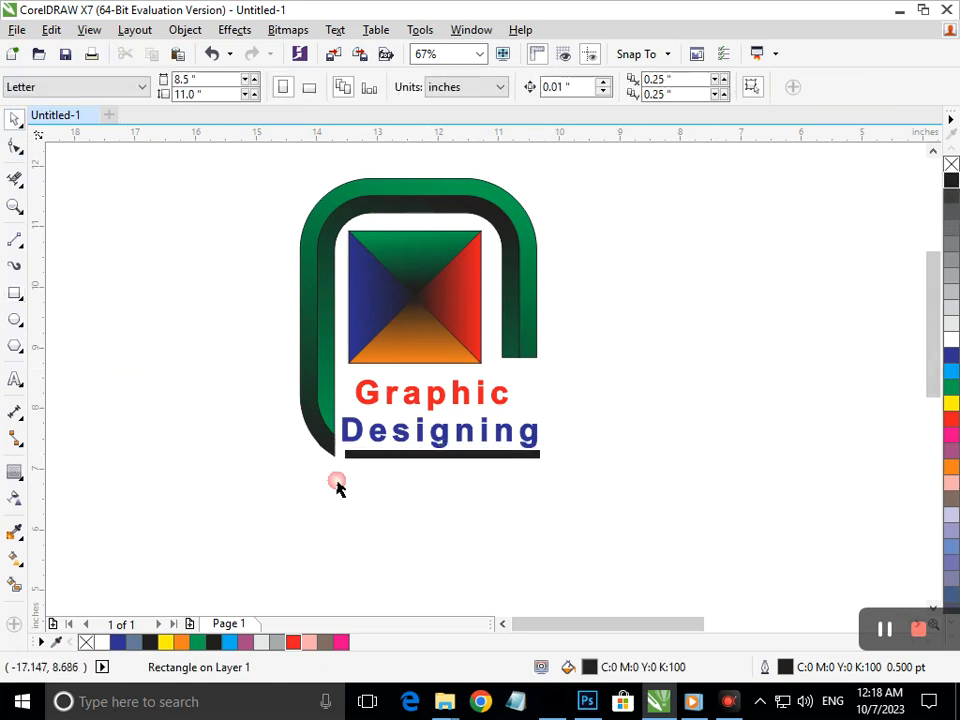
click(422, 455)
key(Delete)
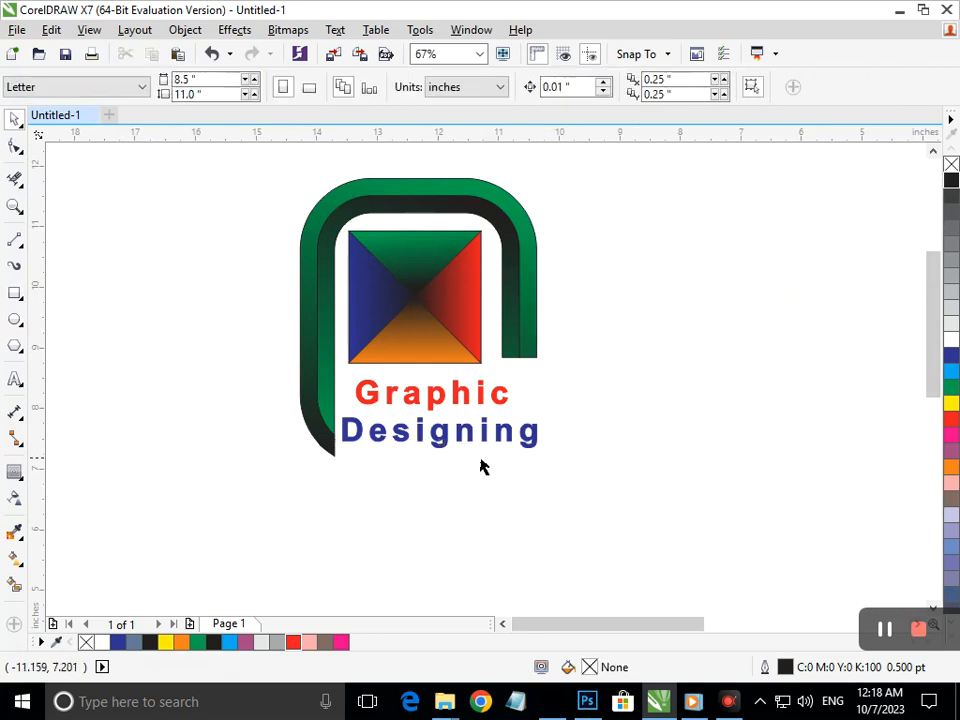
Move the Graphic Designing text up slightly within the hook
click(448, 449)
drag(448, 446, 448, 436)
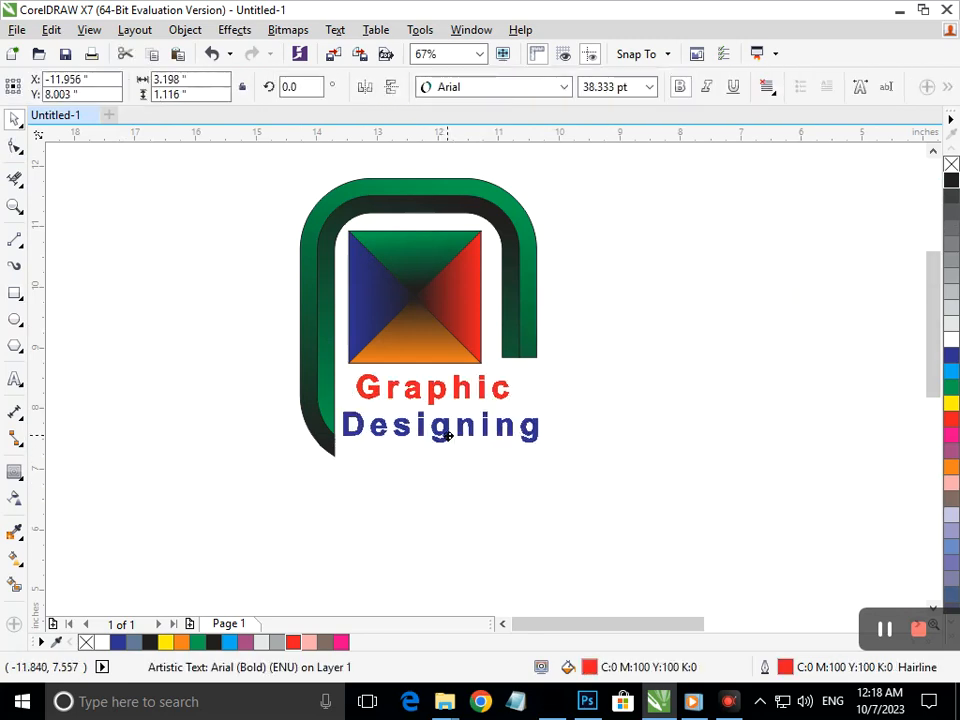
click(424, 487)
click(15, 147)
Nudge the lower-left end nodes of the outer and inner frame curves upward
click(316, 430)
drag(342, 492, 287, 364)
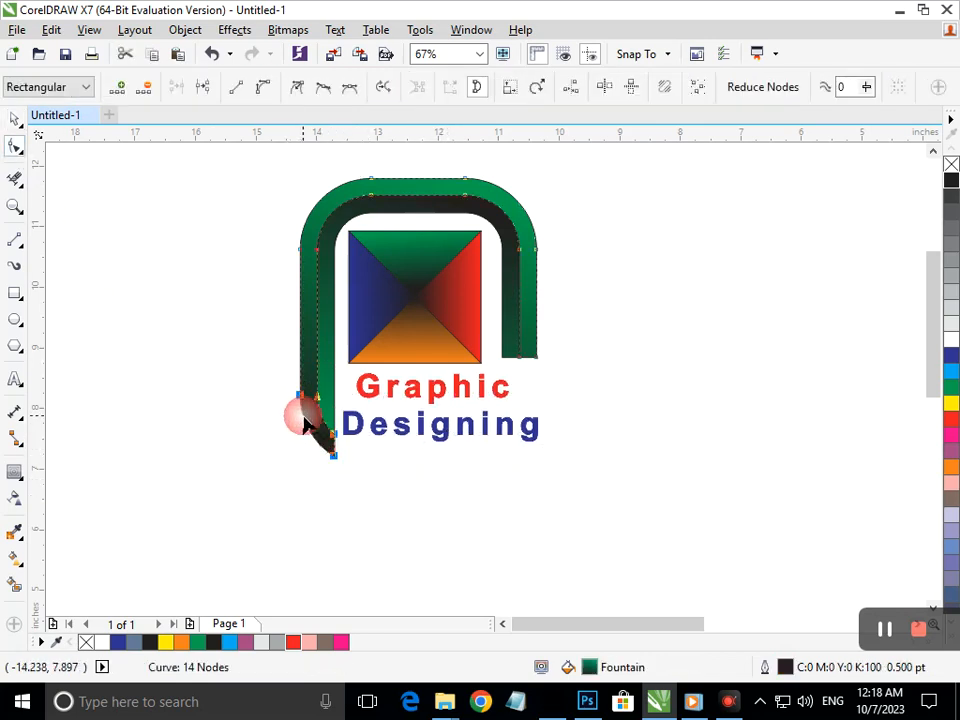
key(Up)
key(Up)
key(Up)
key(Up)
key(Up)
key(Up)
key(Up)
key(Up)
key(Up)
key(Up)
key(Up)
key(Up)
key(Up)
key(Up)
key(Up)
key(Up)
key(Up)
key(Up)
key(Up)
key(Up)
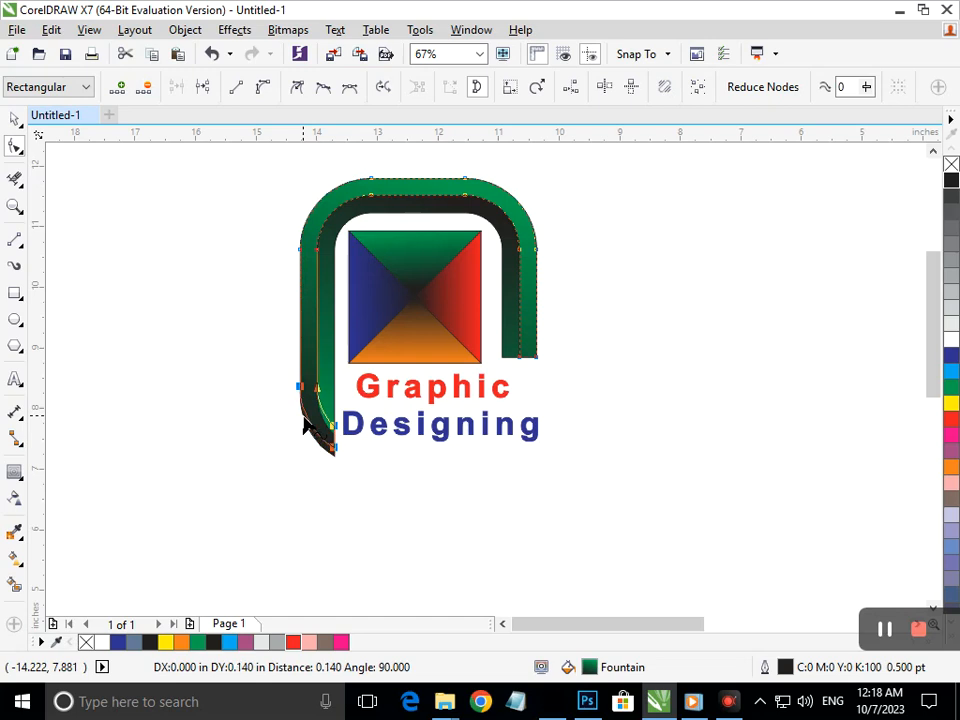
key(Up)
key(Up)
key(Up)
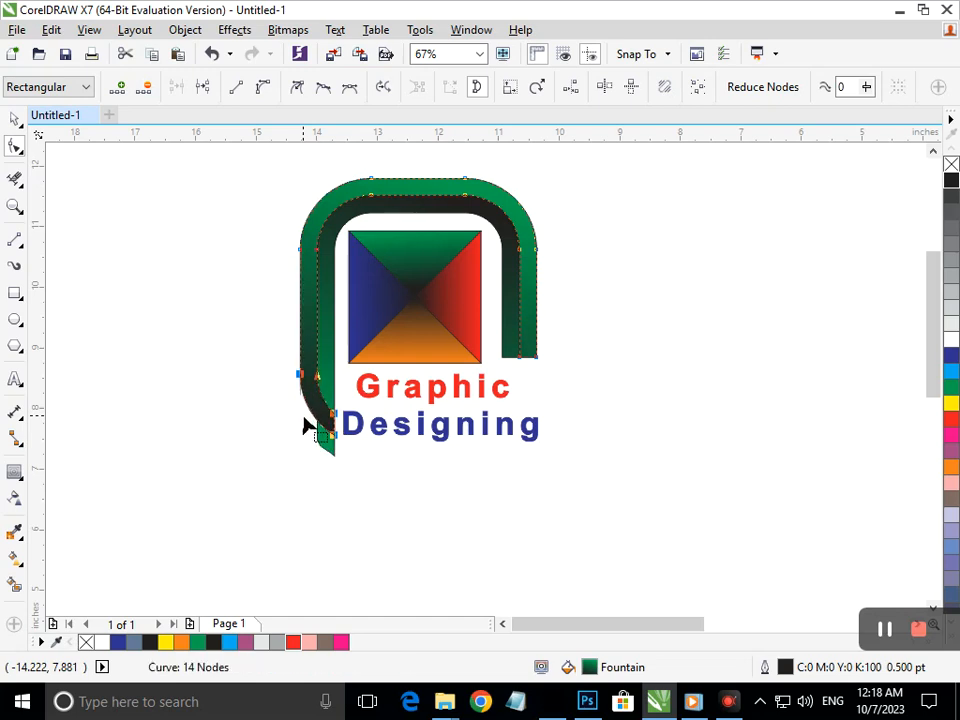
click(443, 467)
click(334, 452)
drag(340, 482, 290, 422)
key(Up)
key(Up)
key(Up)
key(Up)
key(Up)
key(Up)
key(Up)
key(Up)
key(Up)
key(Up)
key(Up)
key(Up)
key(Up)
key(Up)
key(Up)
key(Up)
key(Up)
key(Up)
key(Up)
key(Up)
key(Up)
key(Up)
key(Up)
key(Up)
key(Up)
key(Up)
key(Up)
key(Up)
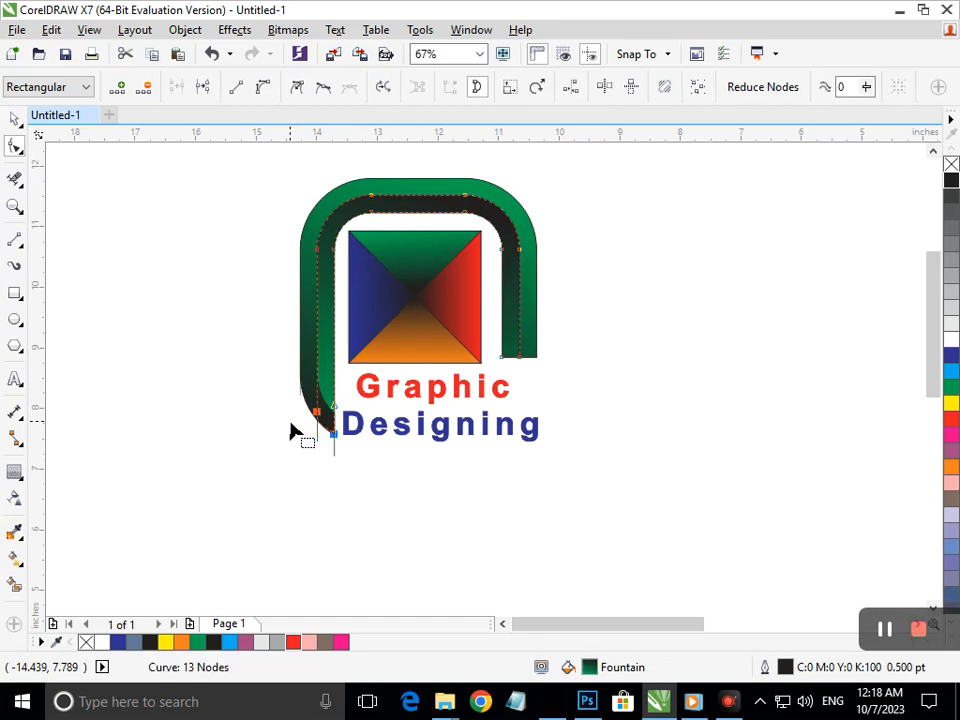
click(12, 119)
click(54, 207)
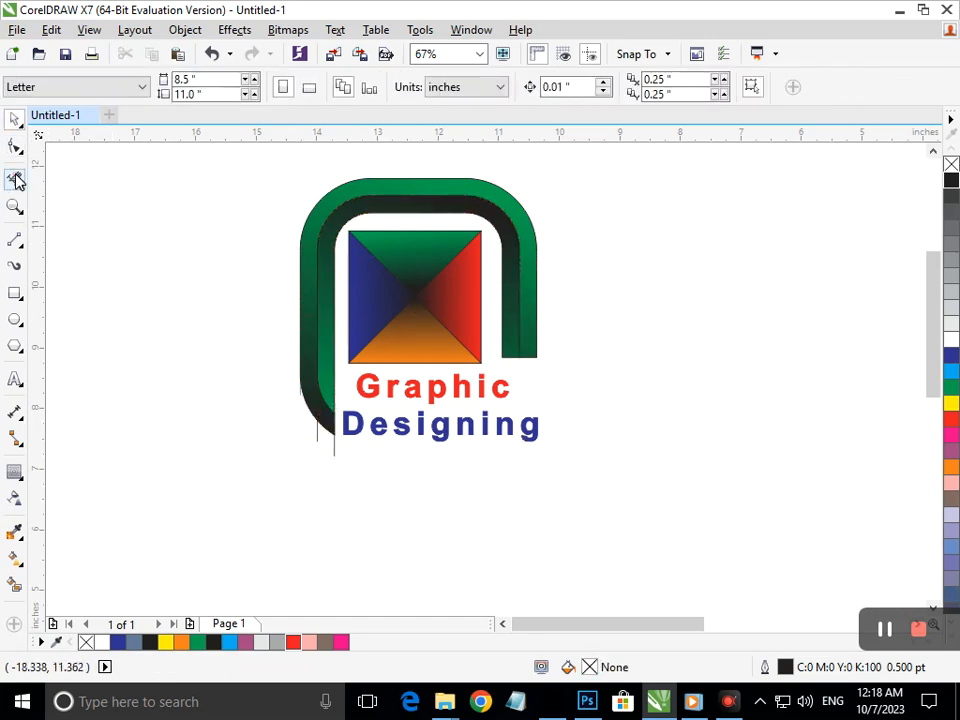
Delete the leftover bottom segments and the hook's vertical stub with Virtual Segment Delete
click(15, 180)
mouse_move(258, 550)
mouse_down()
mouse_move(388, 508)
mouse_move(482, 440)
mouse_move(476, 454)
mouse_up()
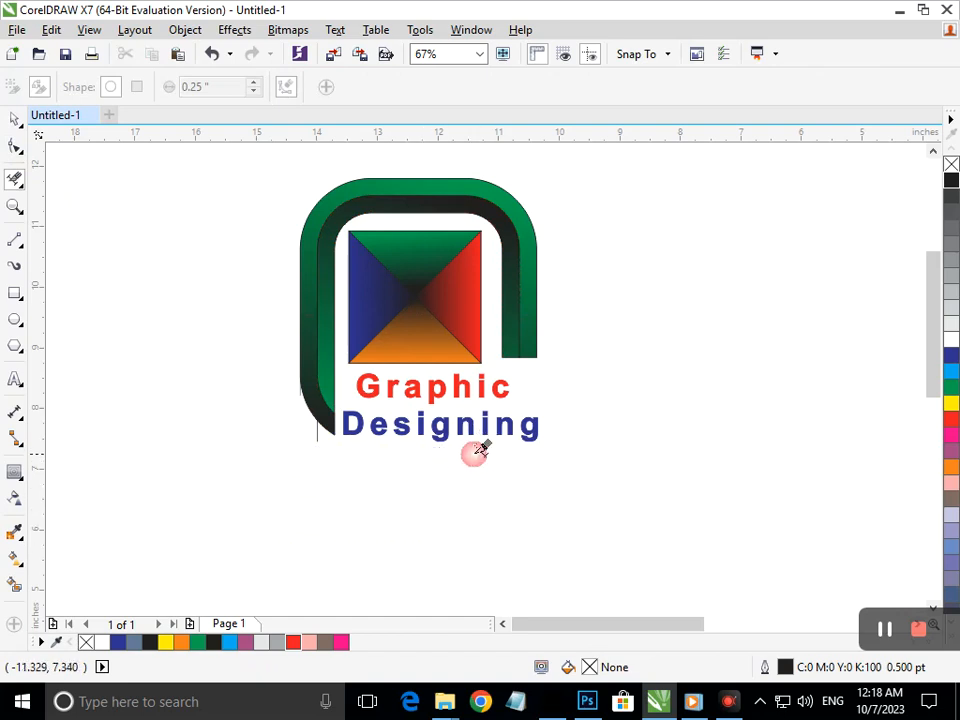
drag(251, 490, 300, 454)
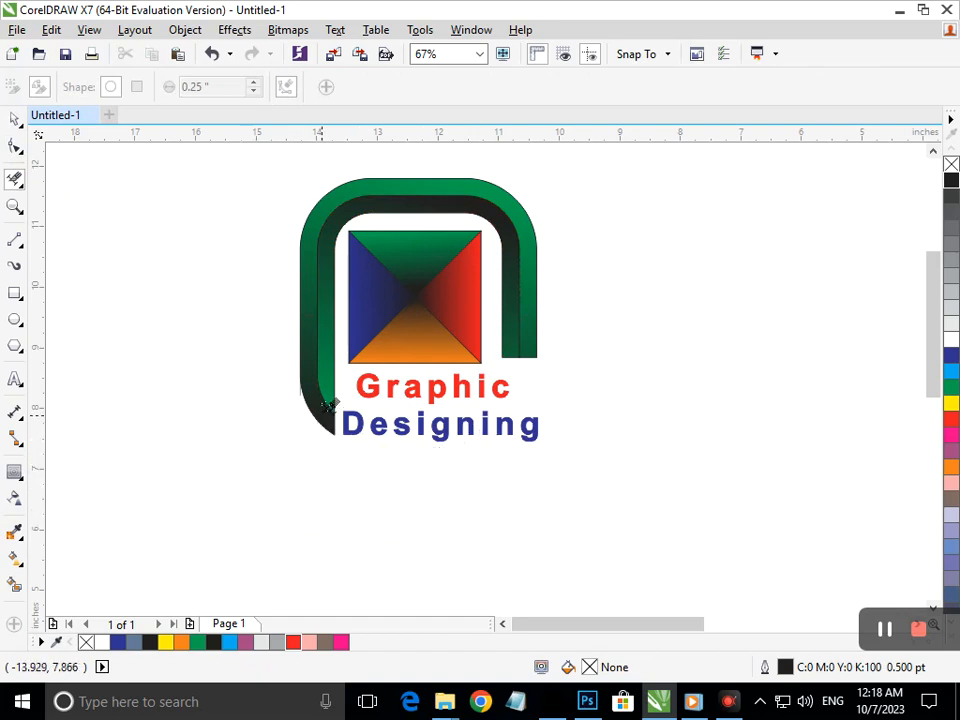
scroll(320, 398, up, 5)
drag(383, 289, 410, 323)
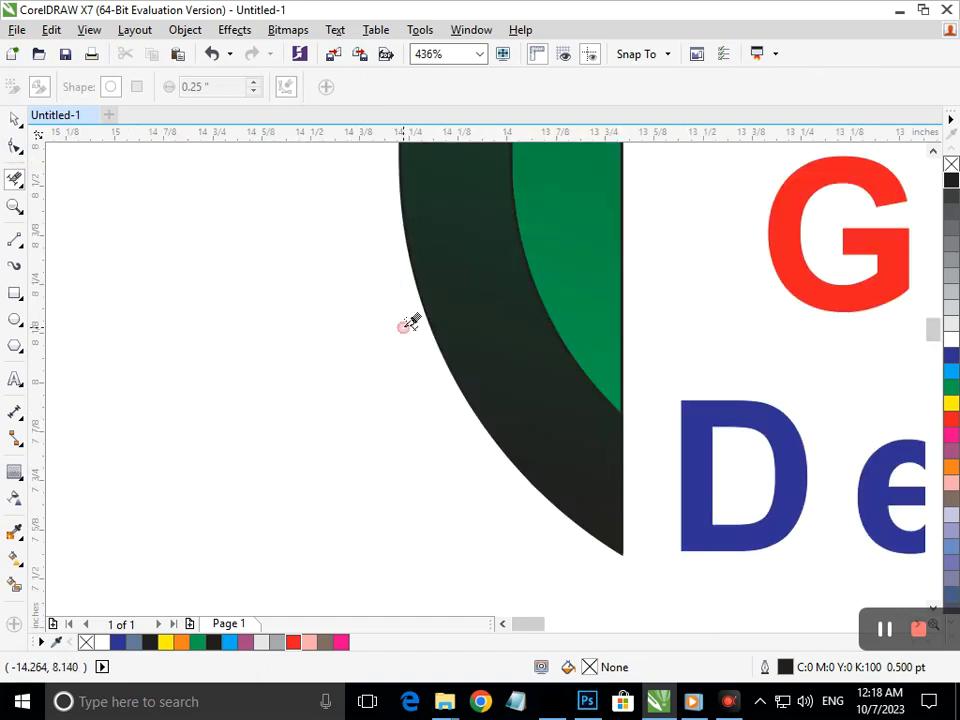
scroll(282, 300, down, 5)
Tighten the Graphic Designing line spacing to a 0.961" tall block and nudge it down
click(12, 122)
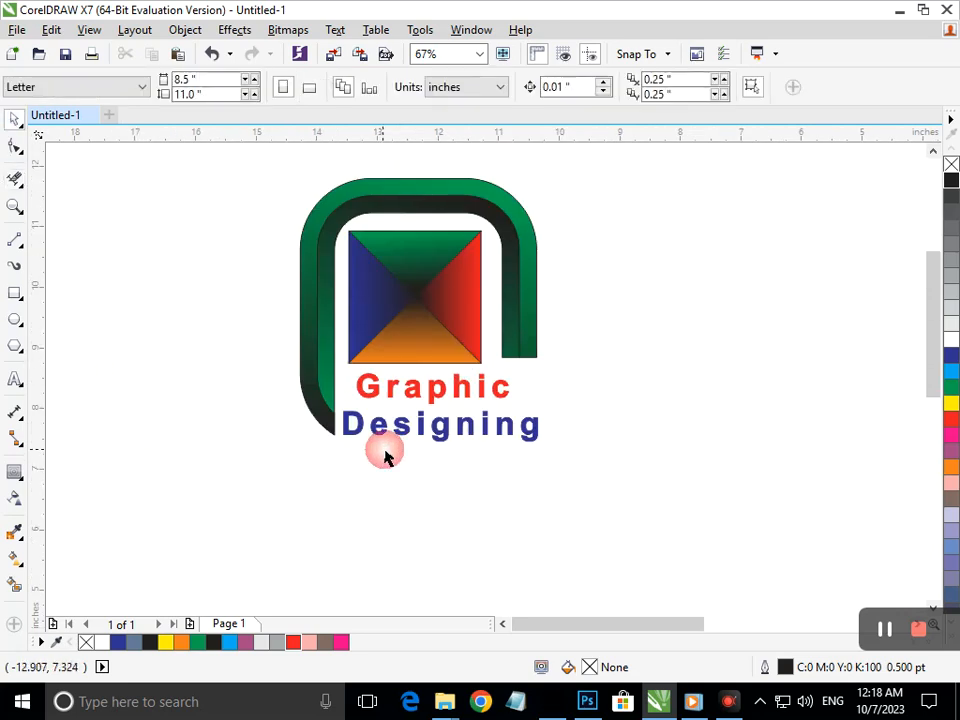
click(381, 428)
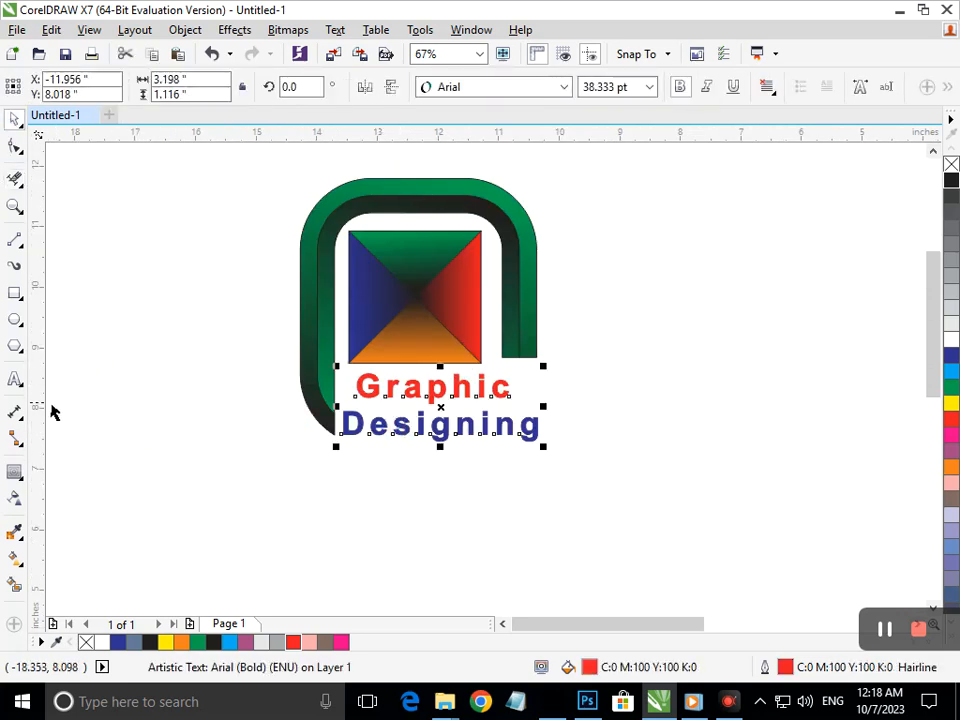
click(15, 146)
drag(336, 446, 338, 424)
click(10, 127)
click(348, 386)
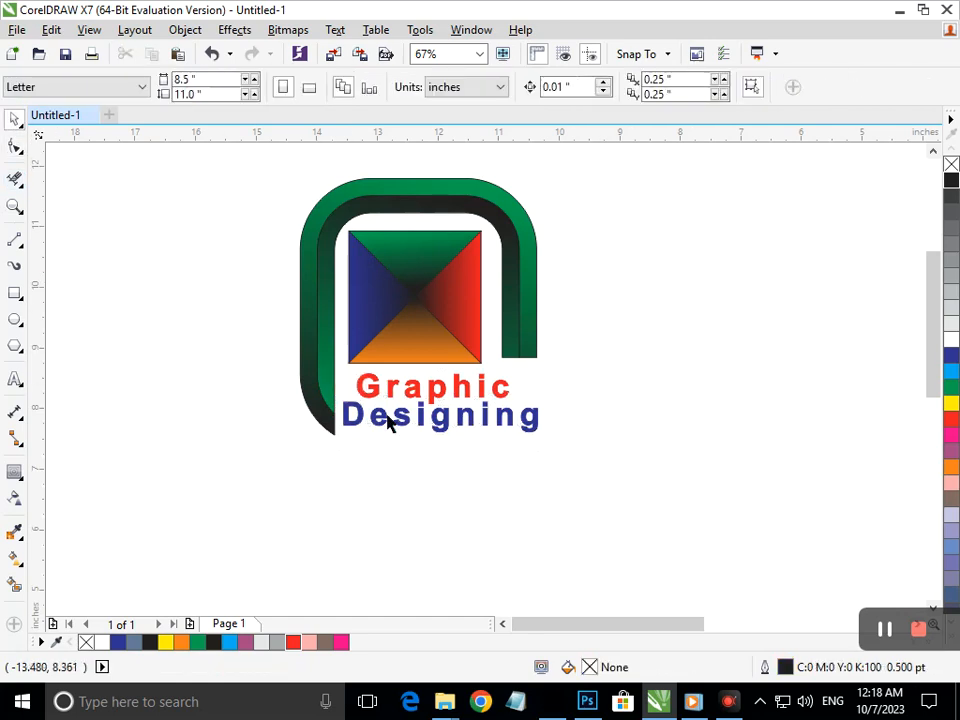
drag(418, 418, 417, 424)
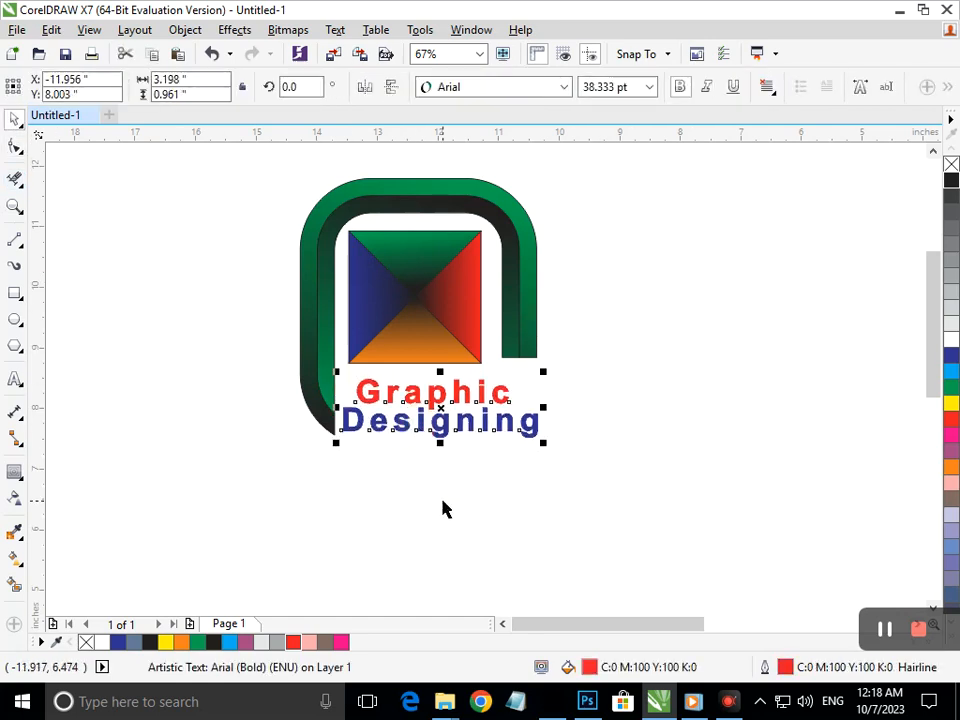
click(459, 514)
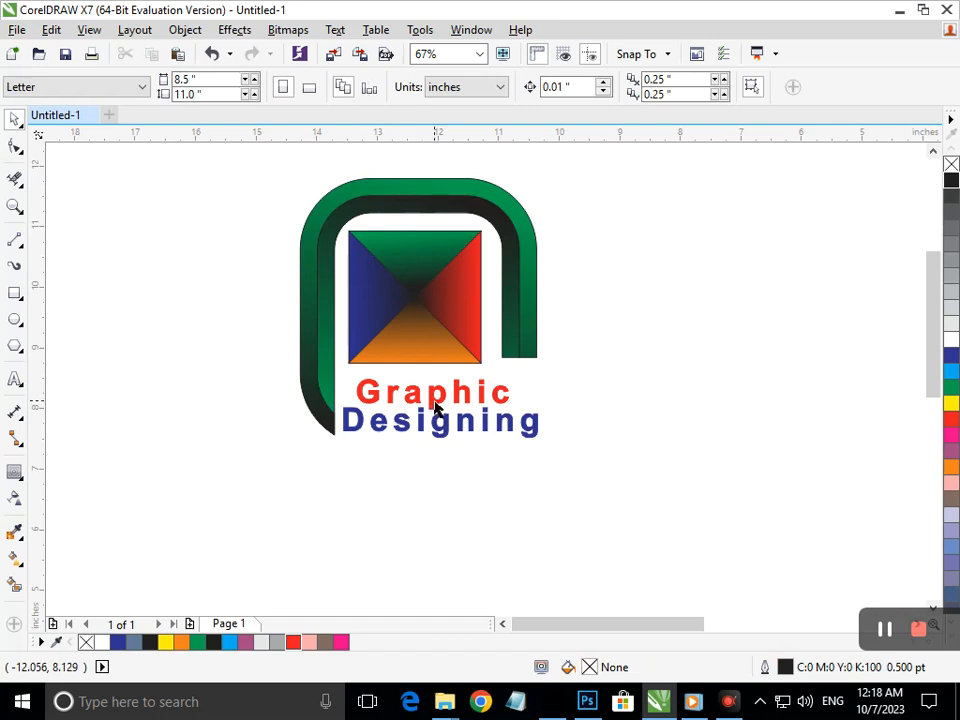
Draw a small square at the centre of the gradient triangles and fill it cyan
click(15, 295)
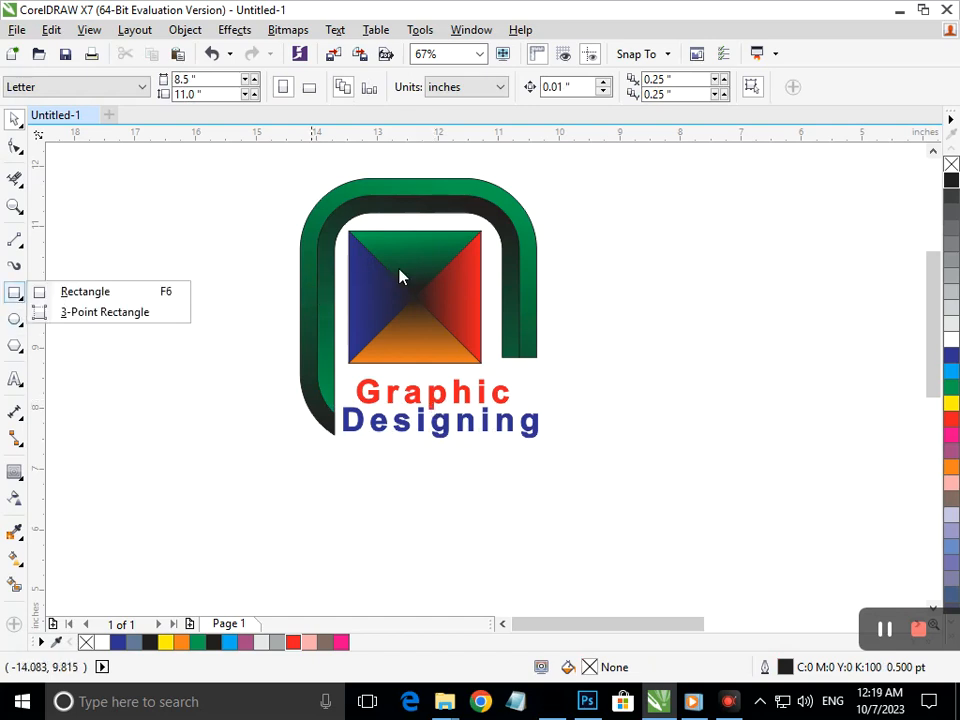
click(85, 291)
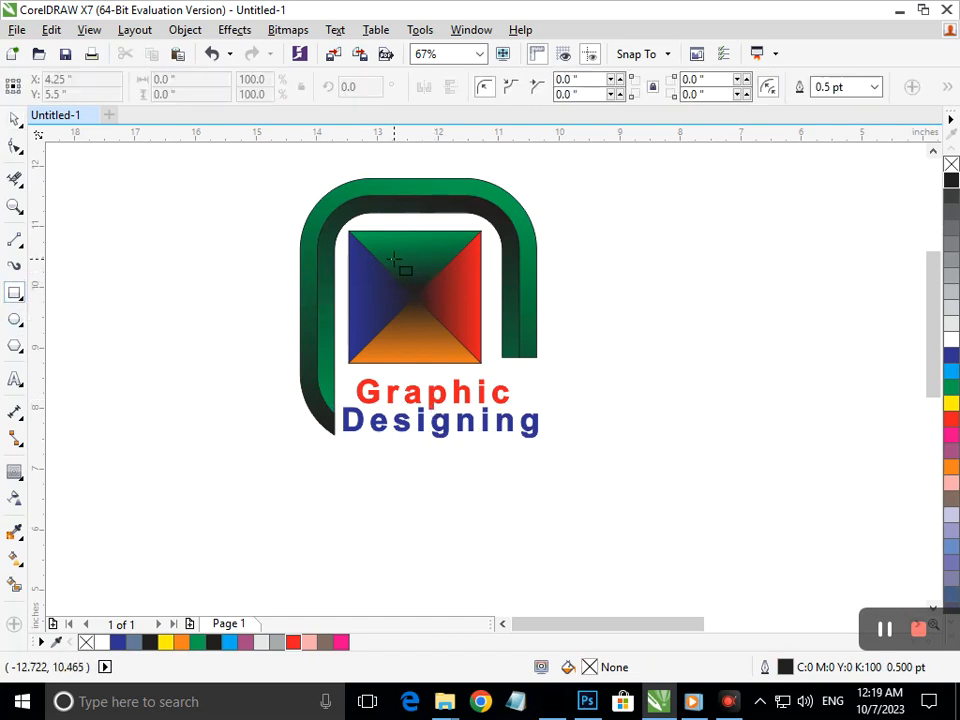
drag(383, 265, 441, 323)
click(953, 372)
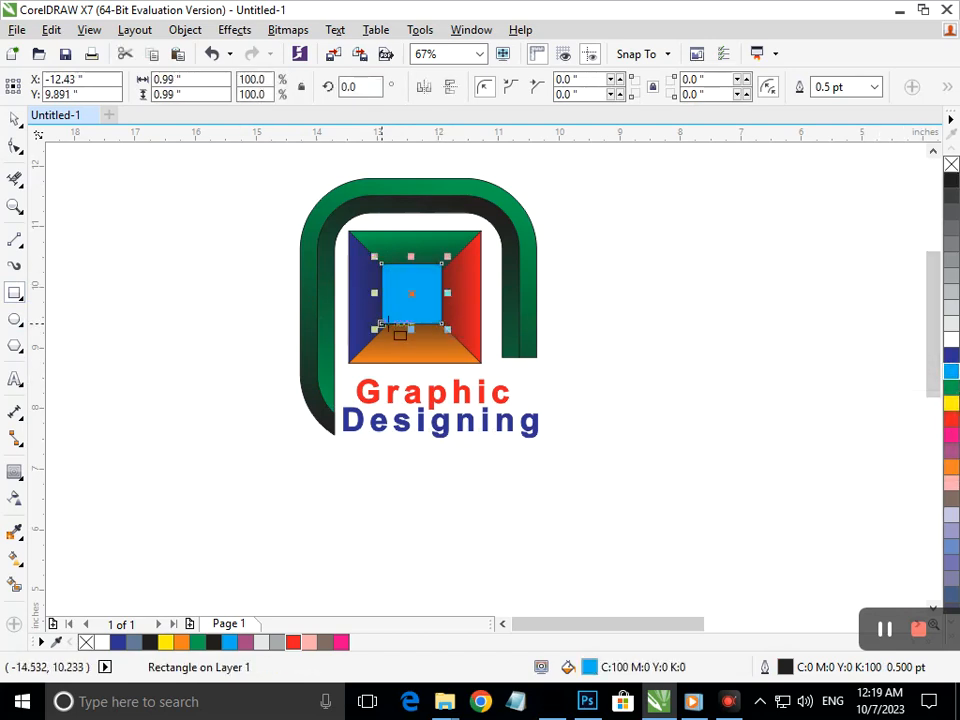
Round the square's corners with the Shape tool and nudge it into the exact centre
click(14, 146)
drag(396, 266, 313, 273)
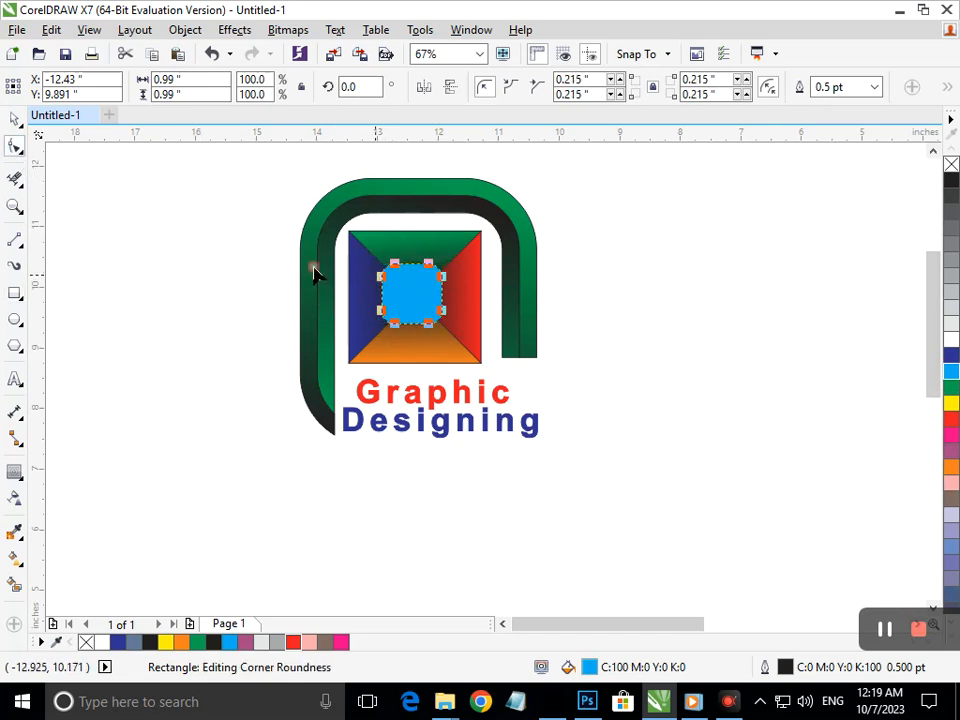
click(14, 118)
click(161, 317)
click(410, 320)
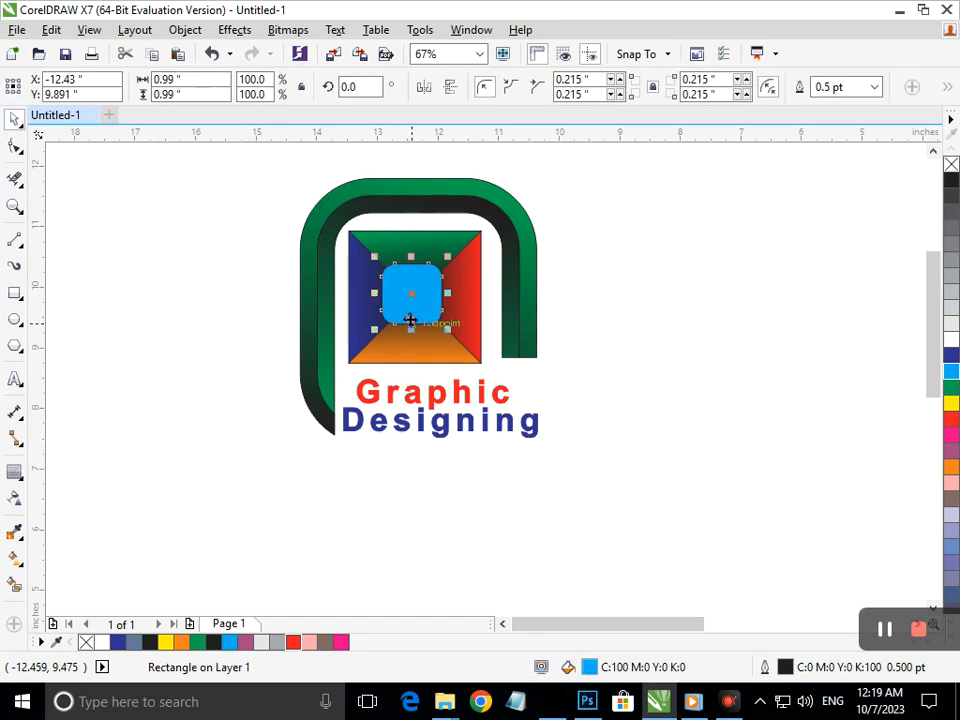
drag(410, 320, 412, 320)
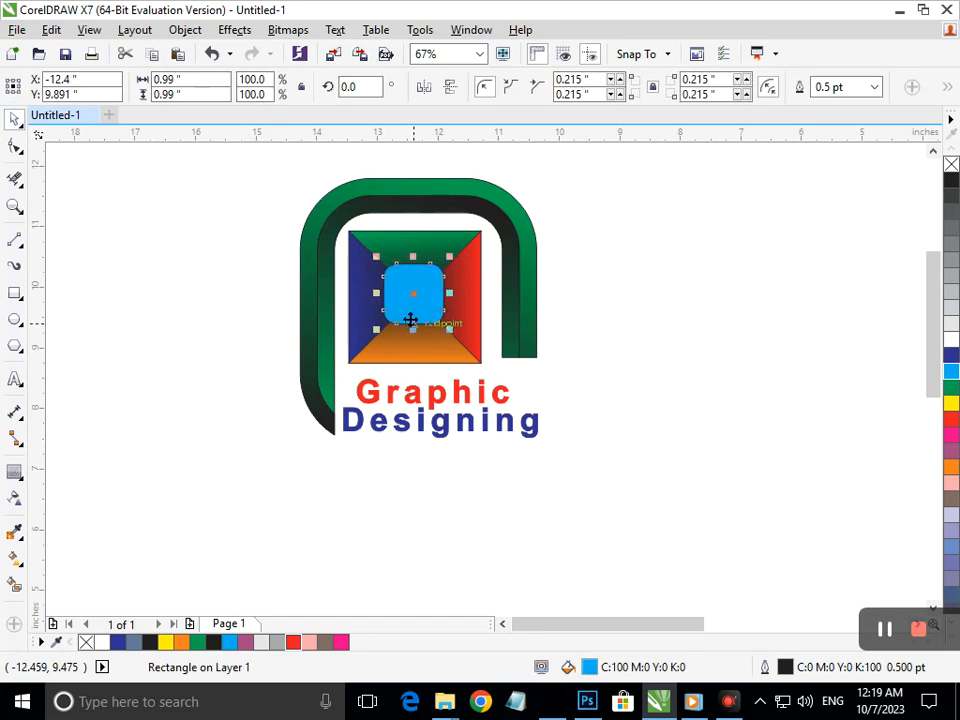
Recolour the rounded square black, then change its fill to red
click(197, 409)
click(409, 316)
click(255, 394)
click(407, 304)
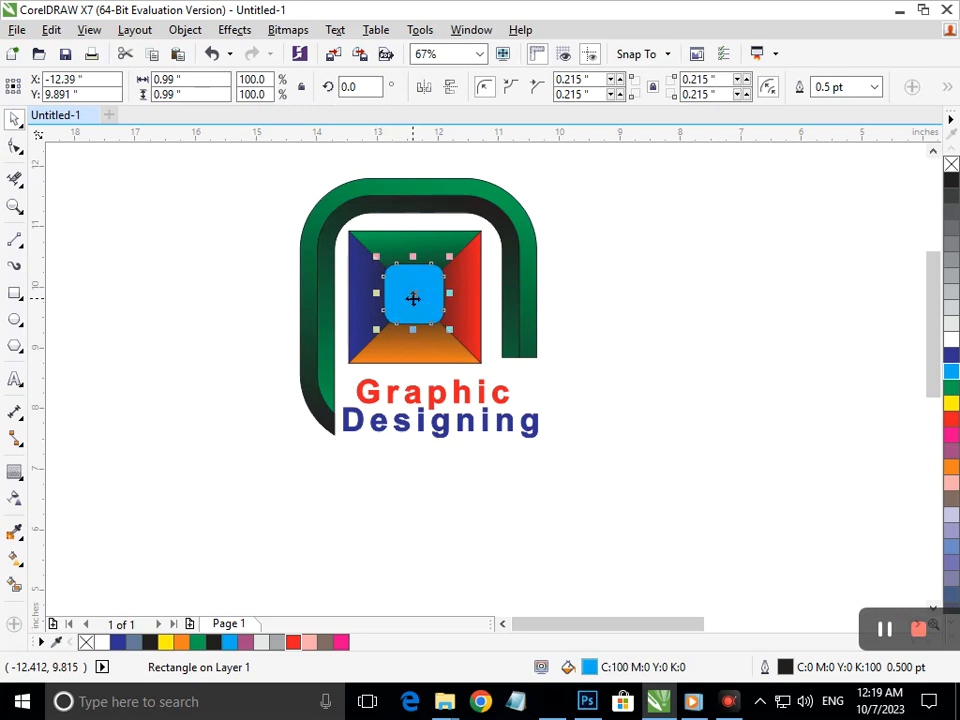
click(951, 180)
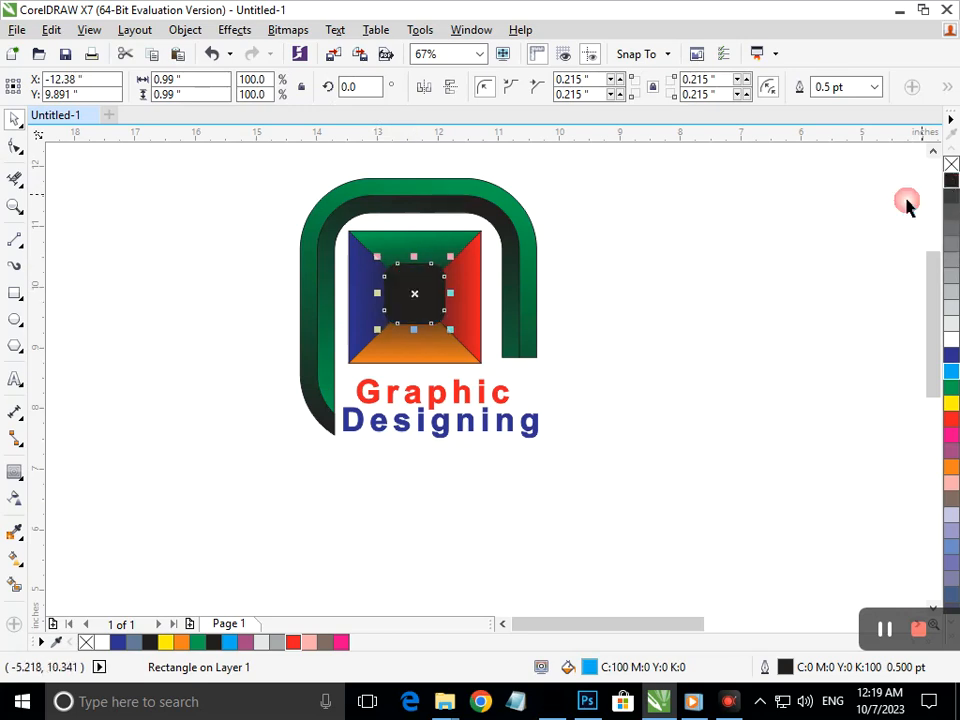
click(752, 343)
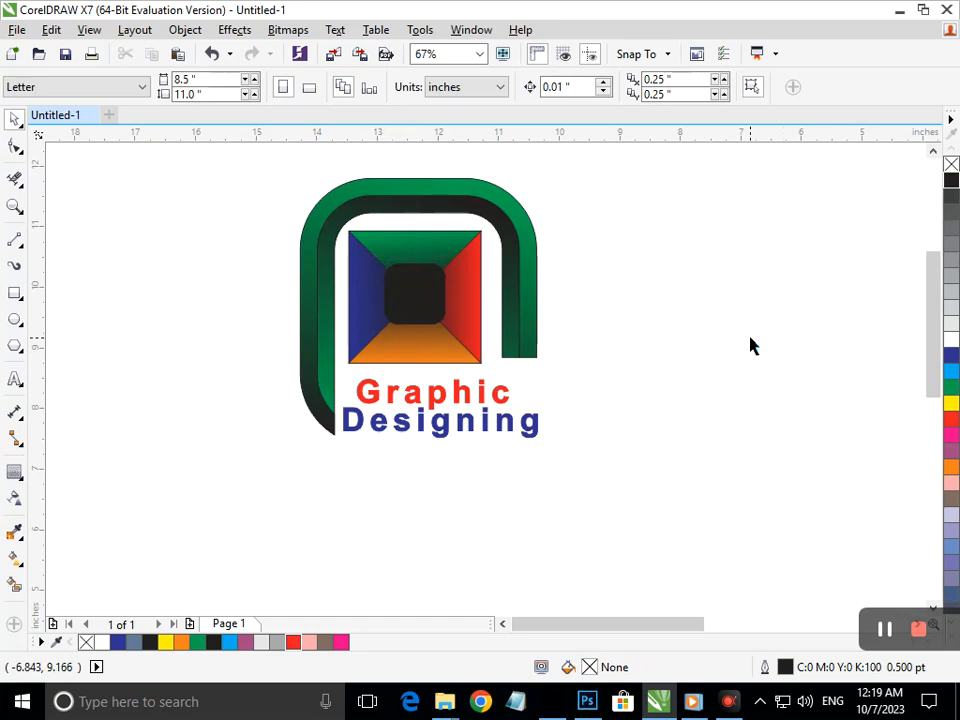
click(434, 323)
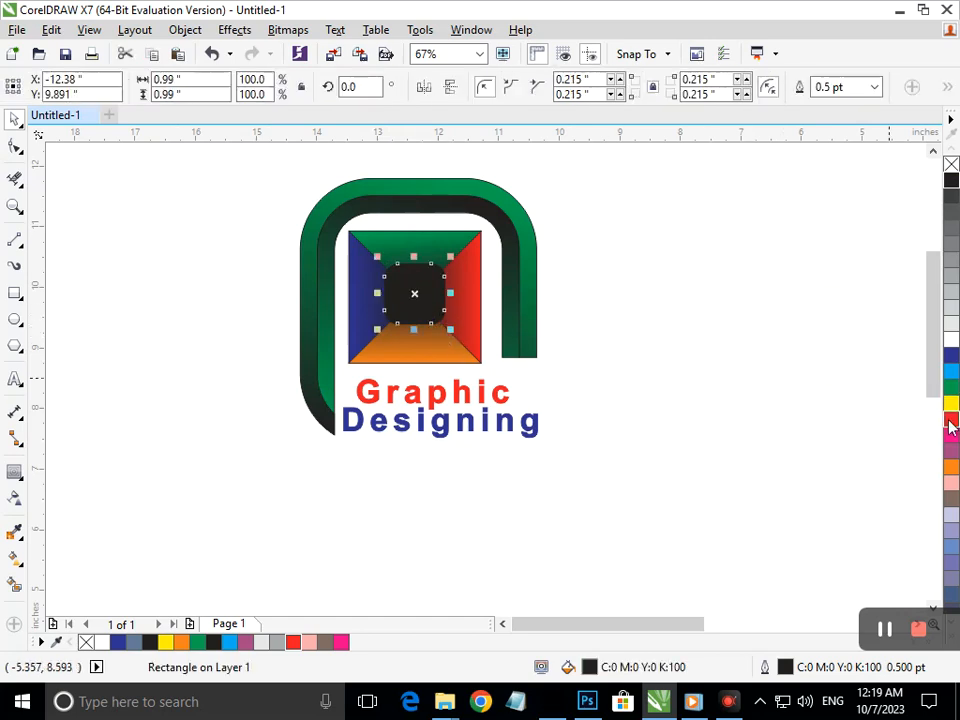
click(951, 419)
click(742, 432)
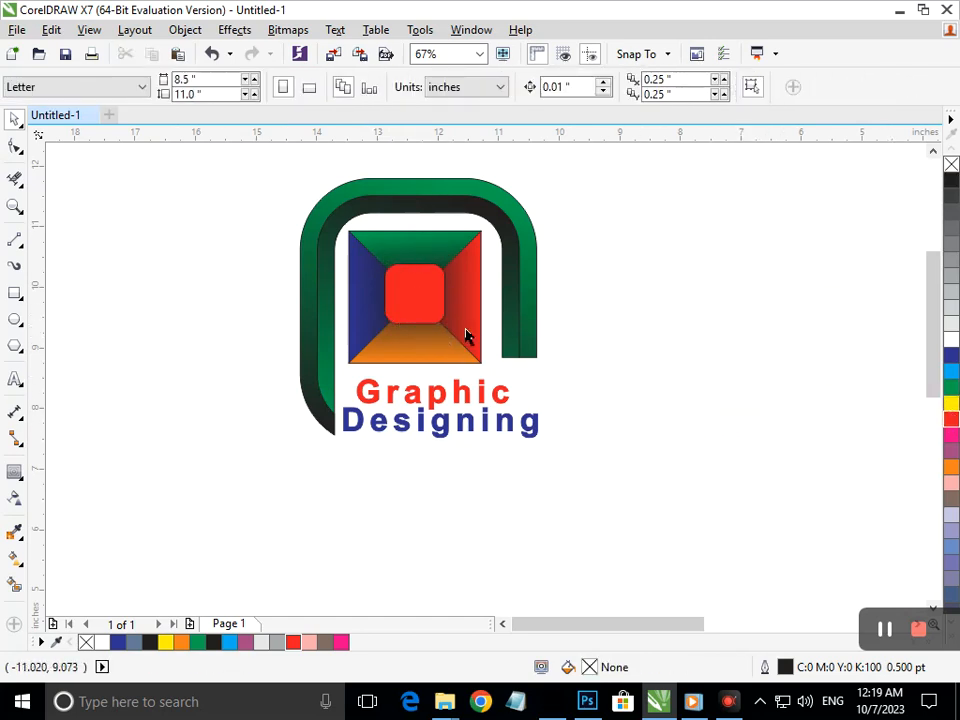
click(430, 318)
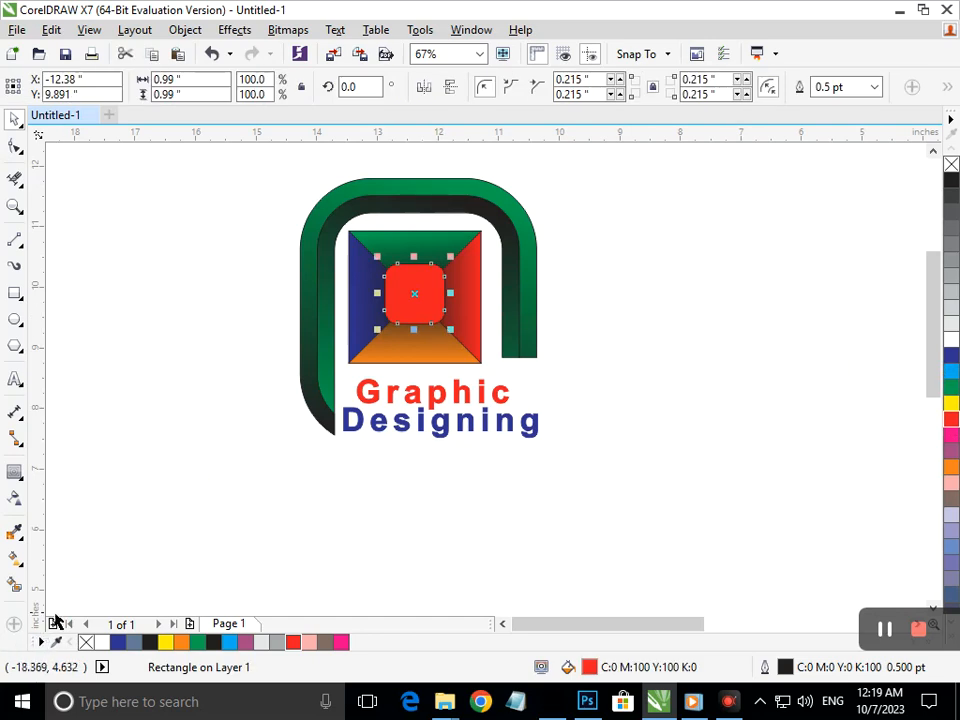
Apply an elliptical fountain fill to the rounded square, cyan at the centre, spread outward to red edges
click(15, 557)
click(96, 555)
drag(398, 264, 449, 337)
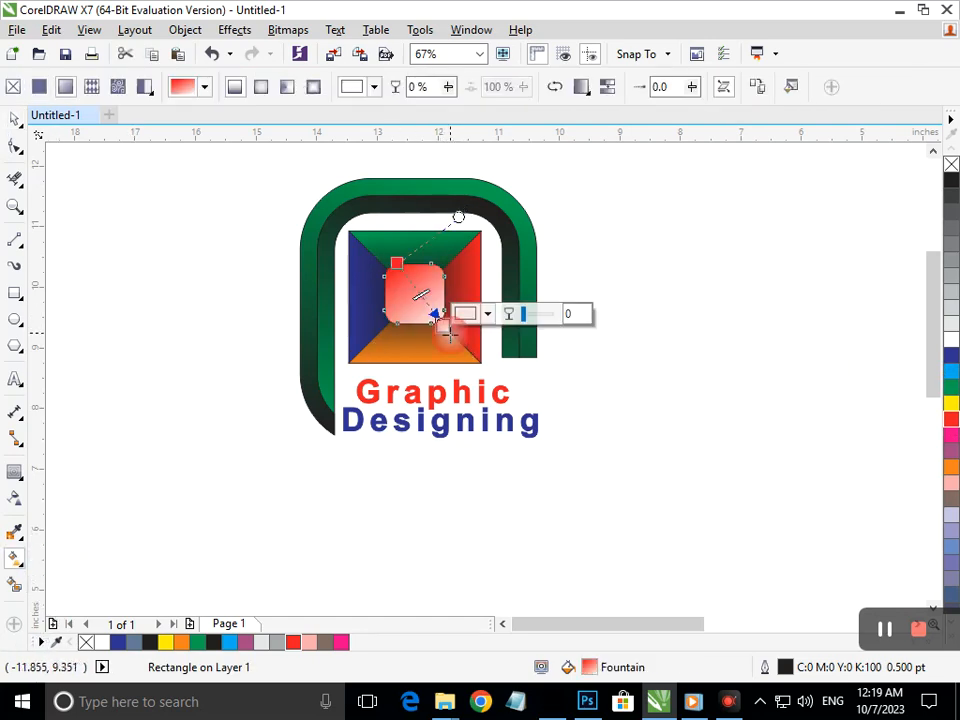
click(260, 88)
mouse_move(416, 293)
mouse_down()
mouse_move(406, 289)
mouse_move(415, 296)
mouse_up()
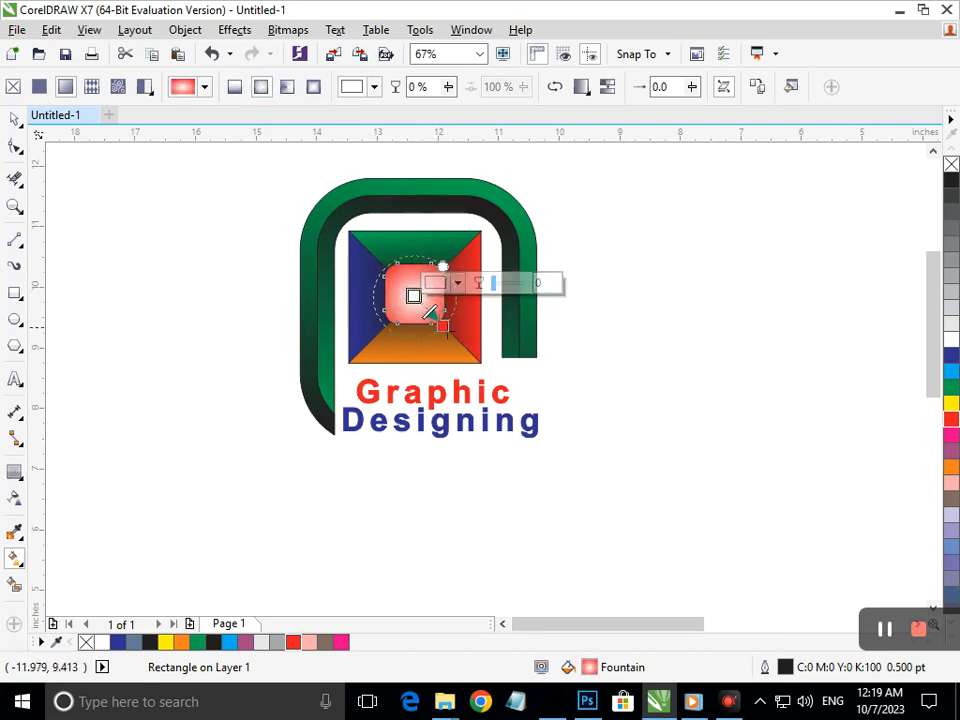
click(951, 373)
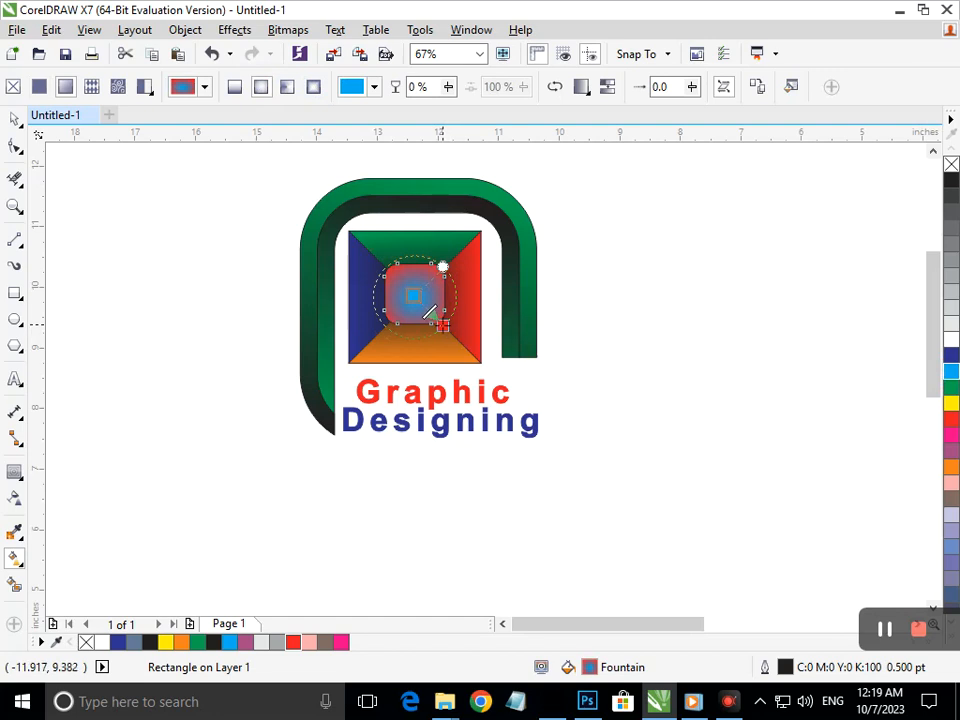
drag(444, 326, 459, 343)
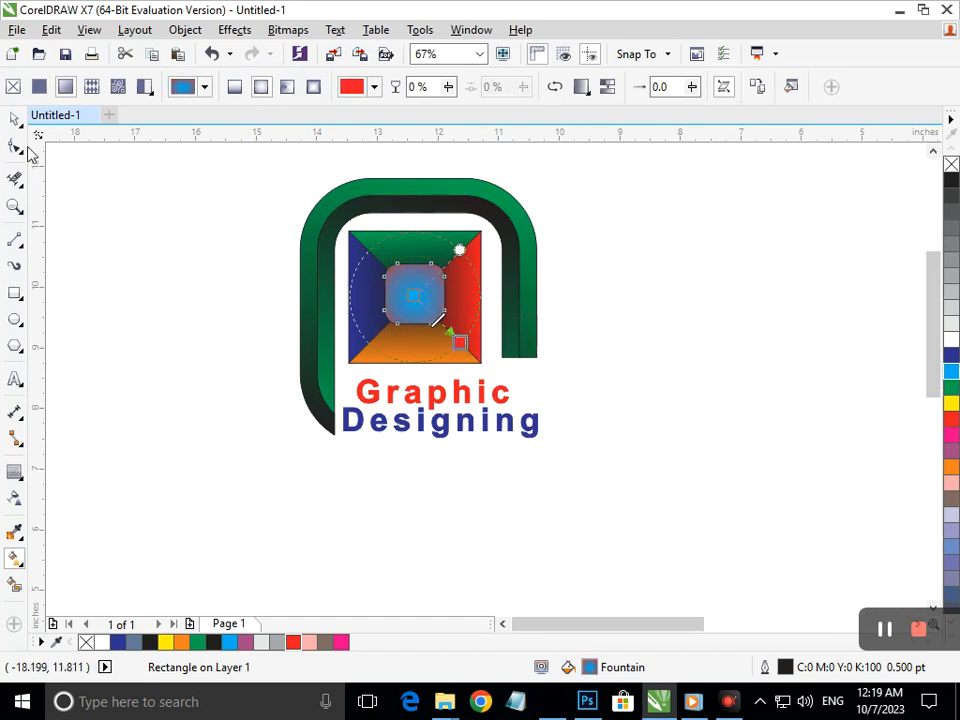
click(15, 118)
click(149, 240)
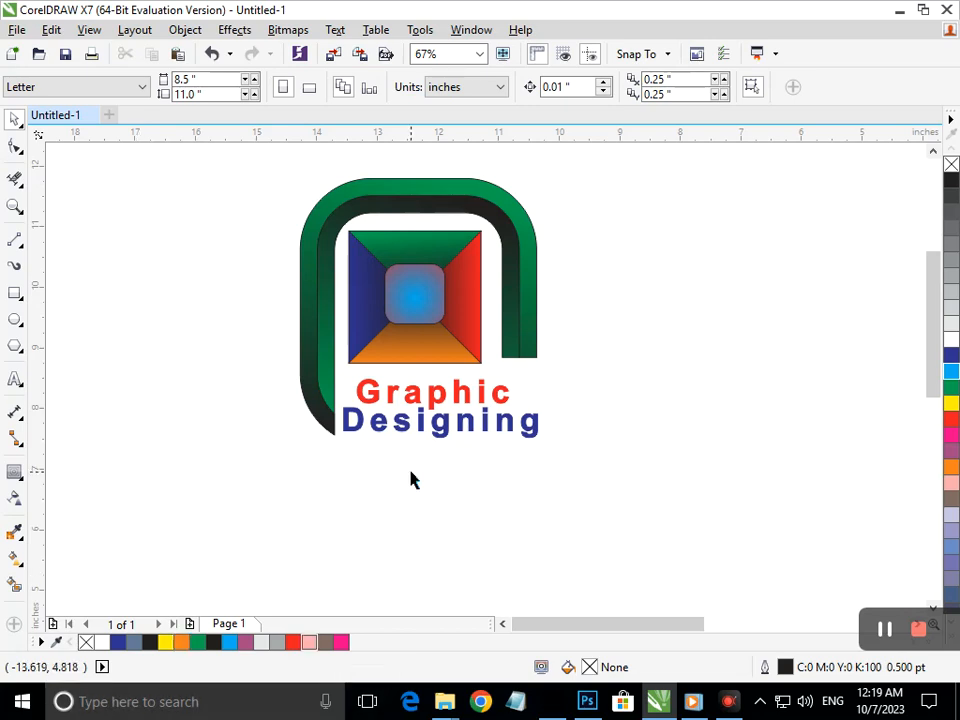
Select the inner rounded square with the Pick tool
click(430, 322)
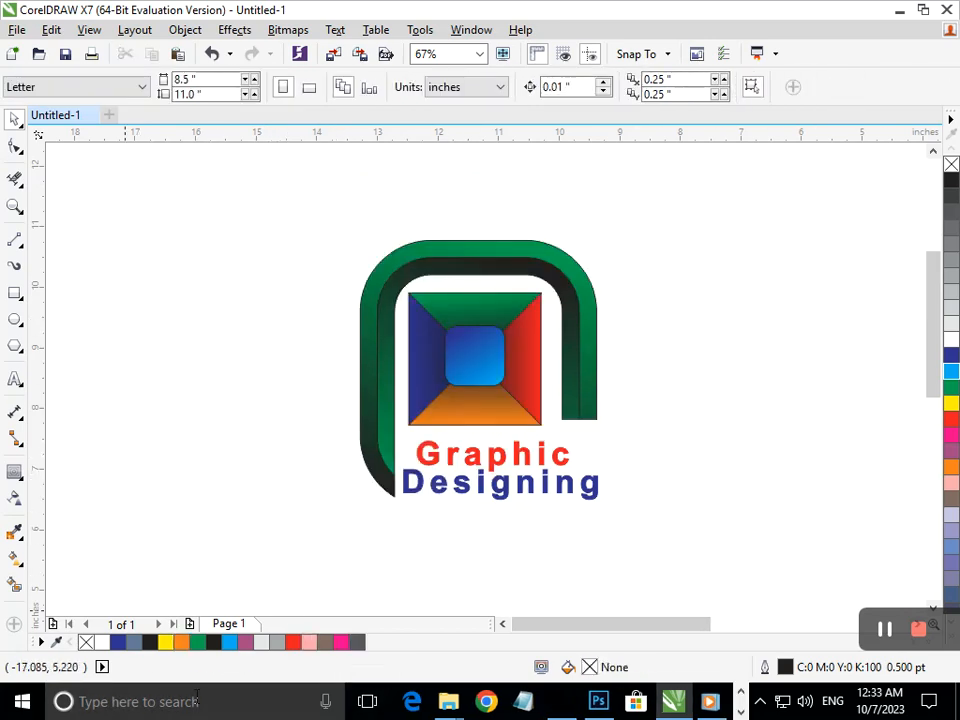